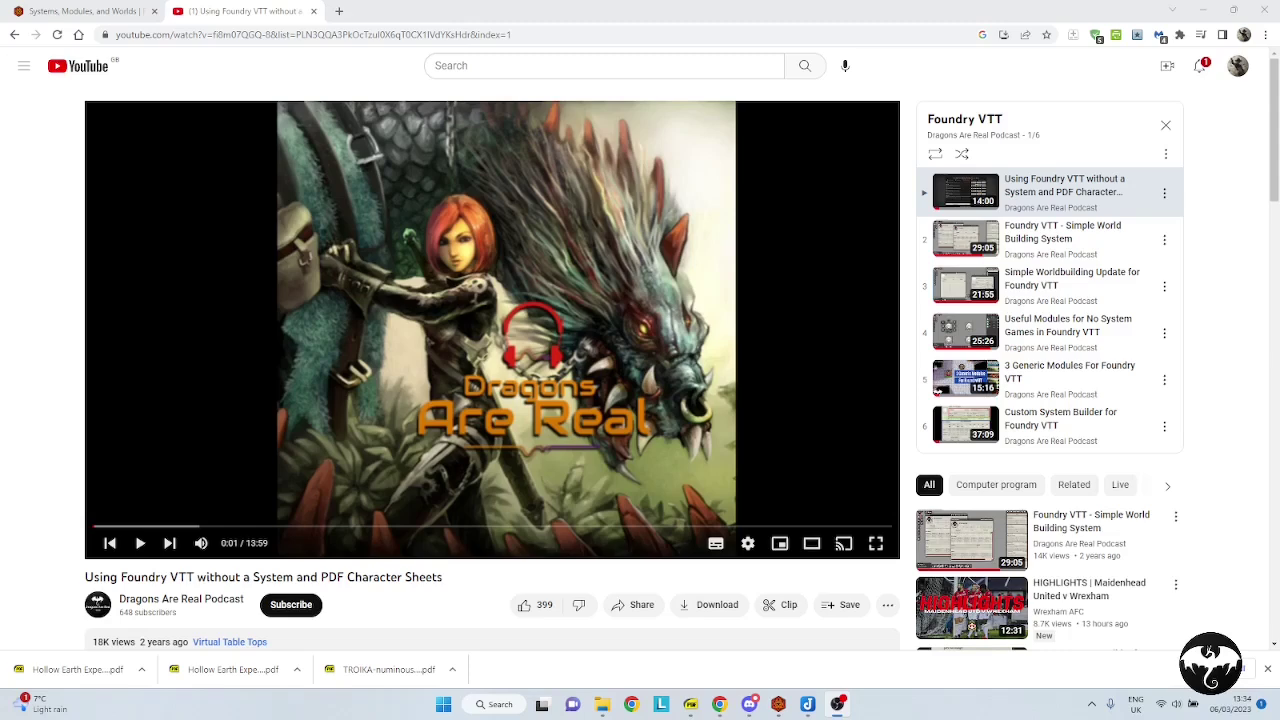
Open the Foundry package site and browse its list of Game Systems
left_click(85, 11)
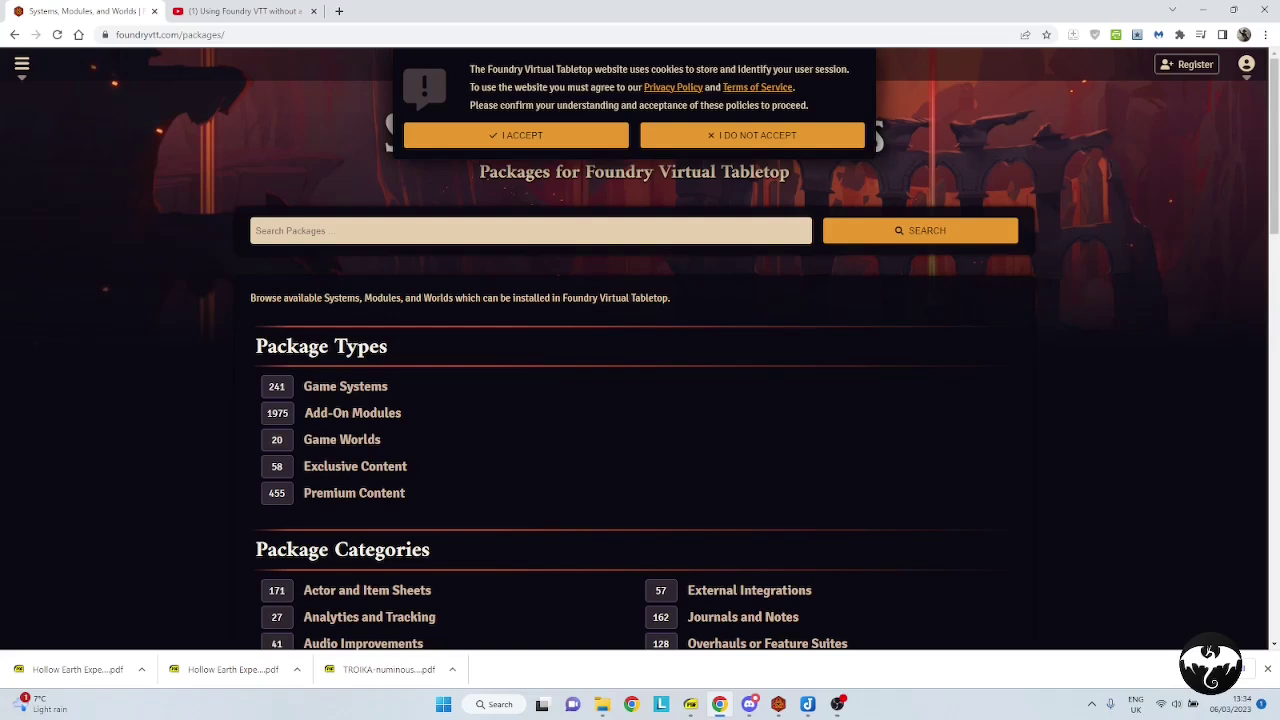
left_click(21, 64)
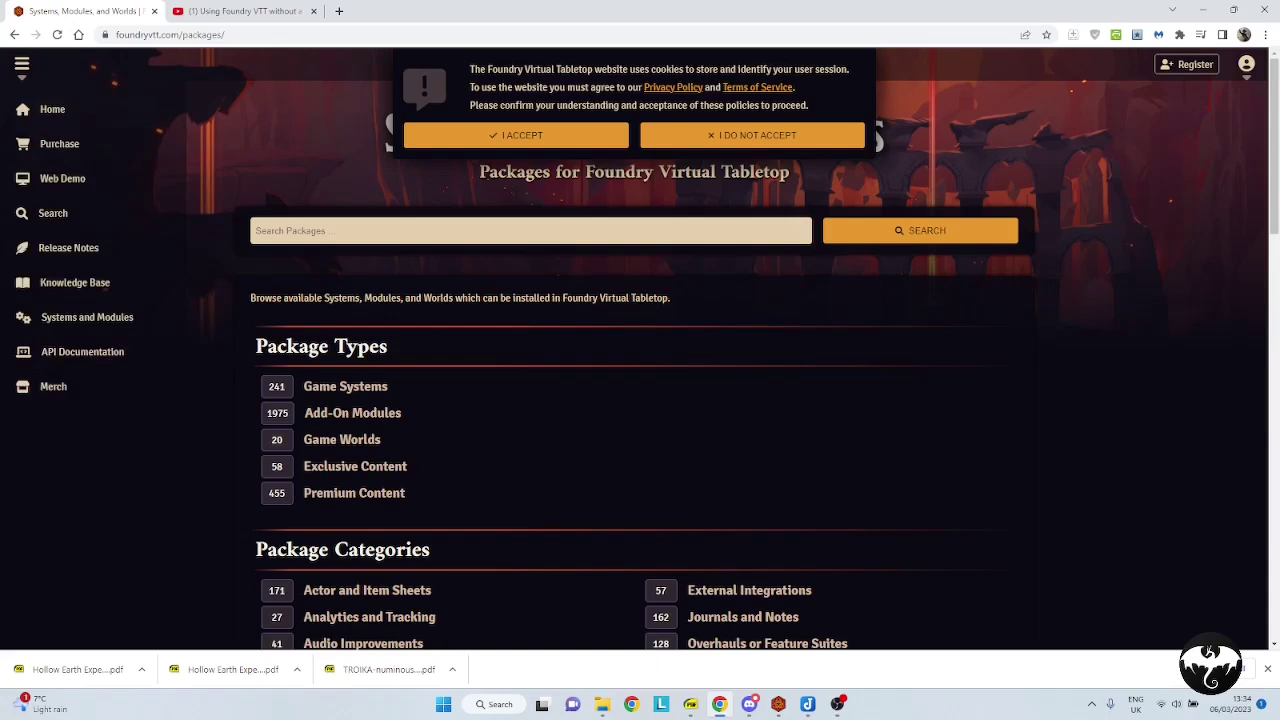
left_click(355, 386)
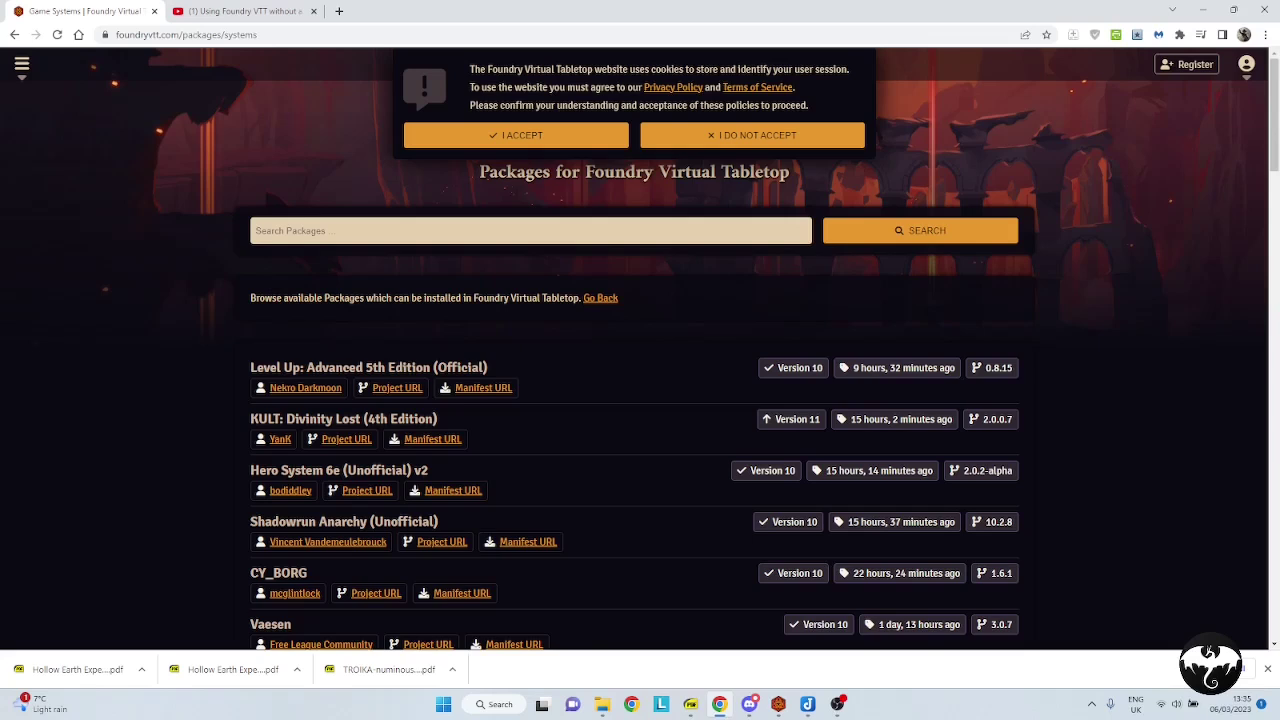
Switch to Foundry Virtual Tabletop and open the module management for the current world
left_click(778, 704)
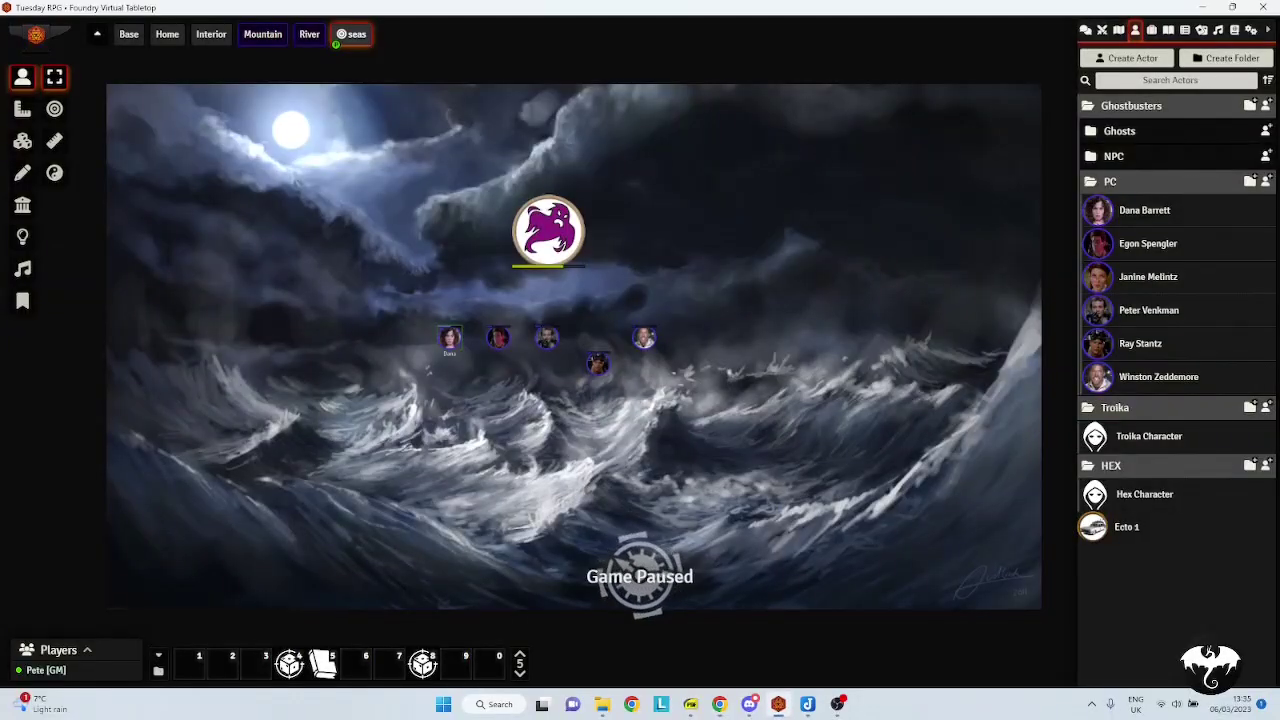
left_click(1086, 31)
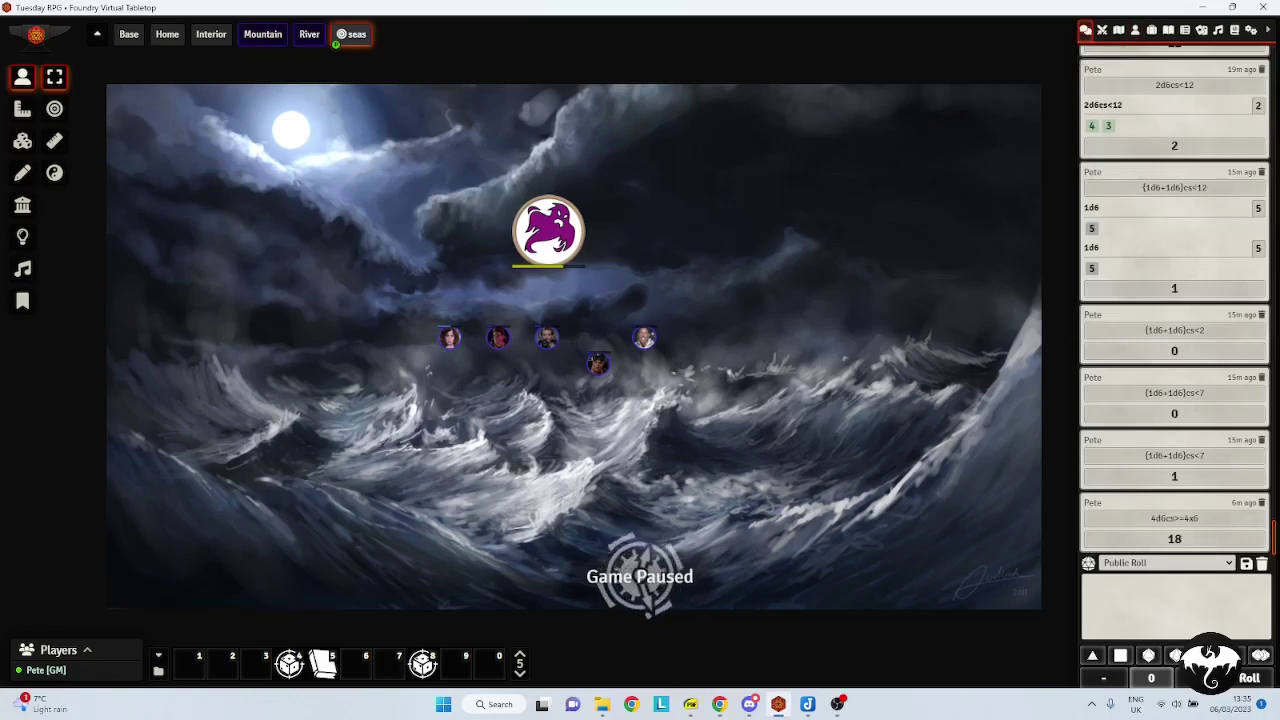
left_click(1251, 30)
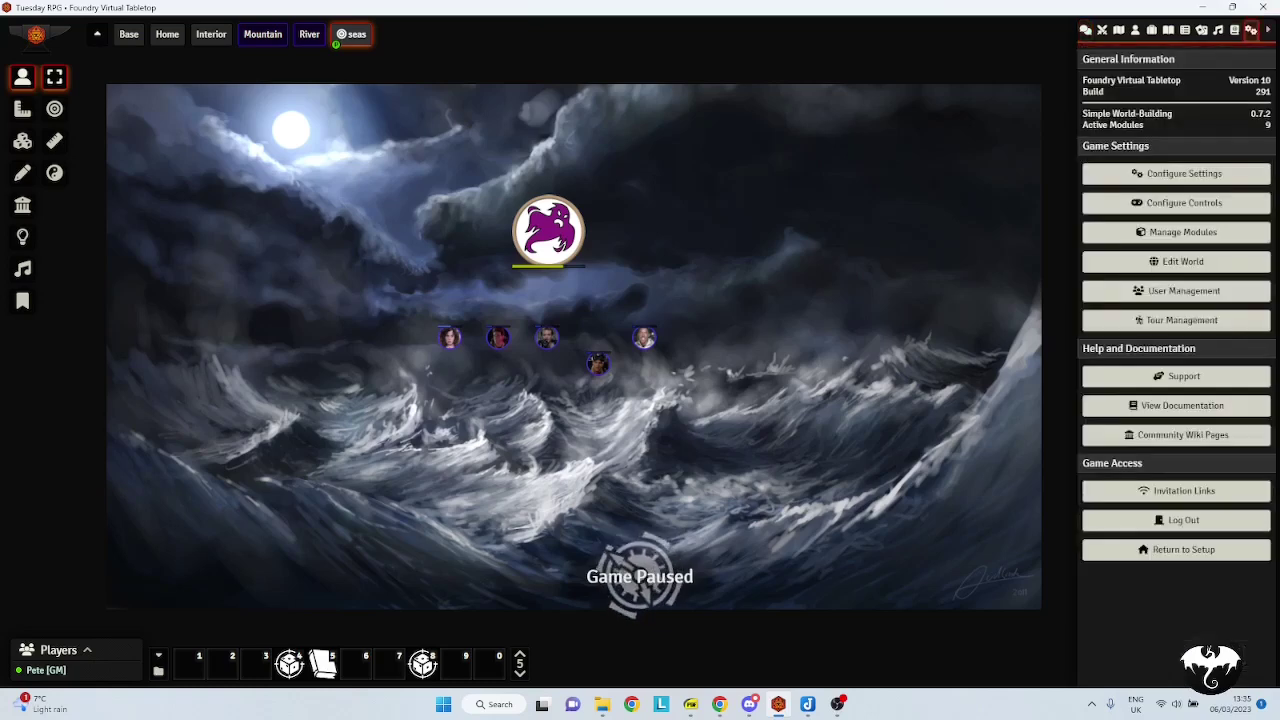
left_click(1183, 231)
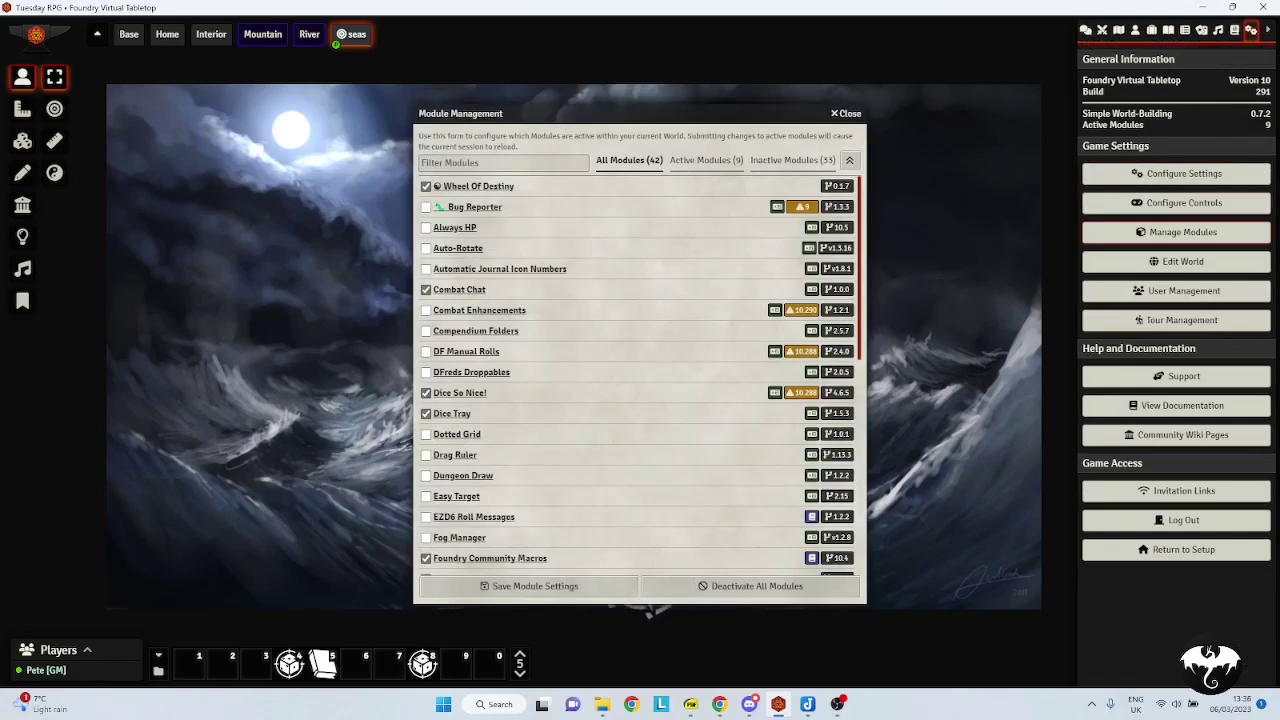
Disable the Dice Tray module, save the module settings and reload the world
left_click(1085, 29)
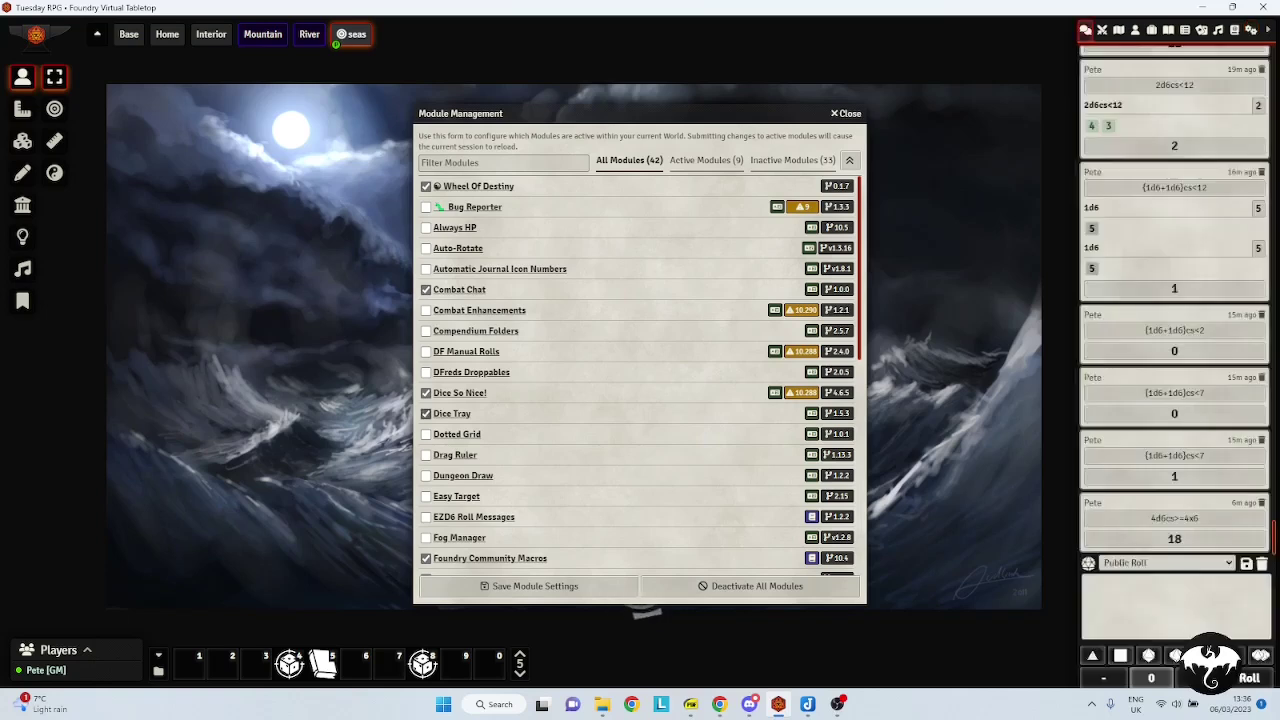
left_click(426, 413)
left_click(530, 586)
left_click(575, 379)
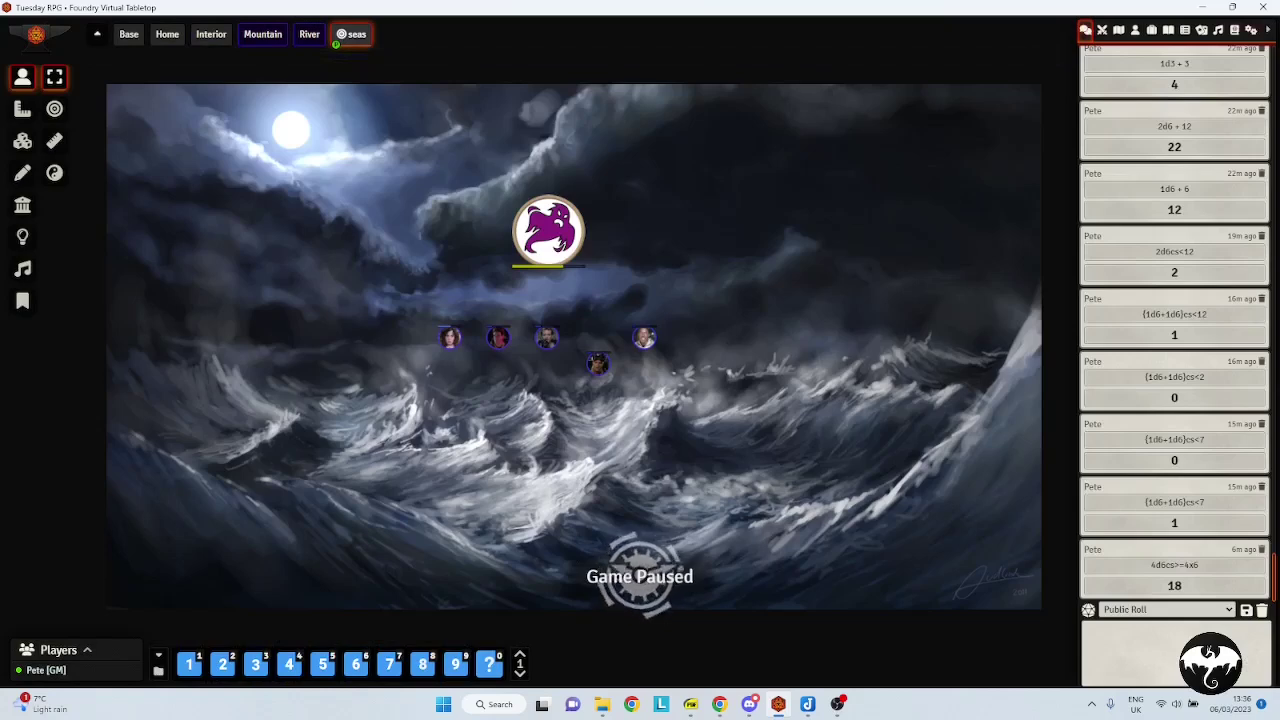
Enable the Dice Tray module again in the world's module management
left_click(1251, 30)
left_click(1176, 173)
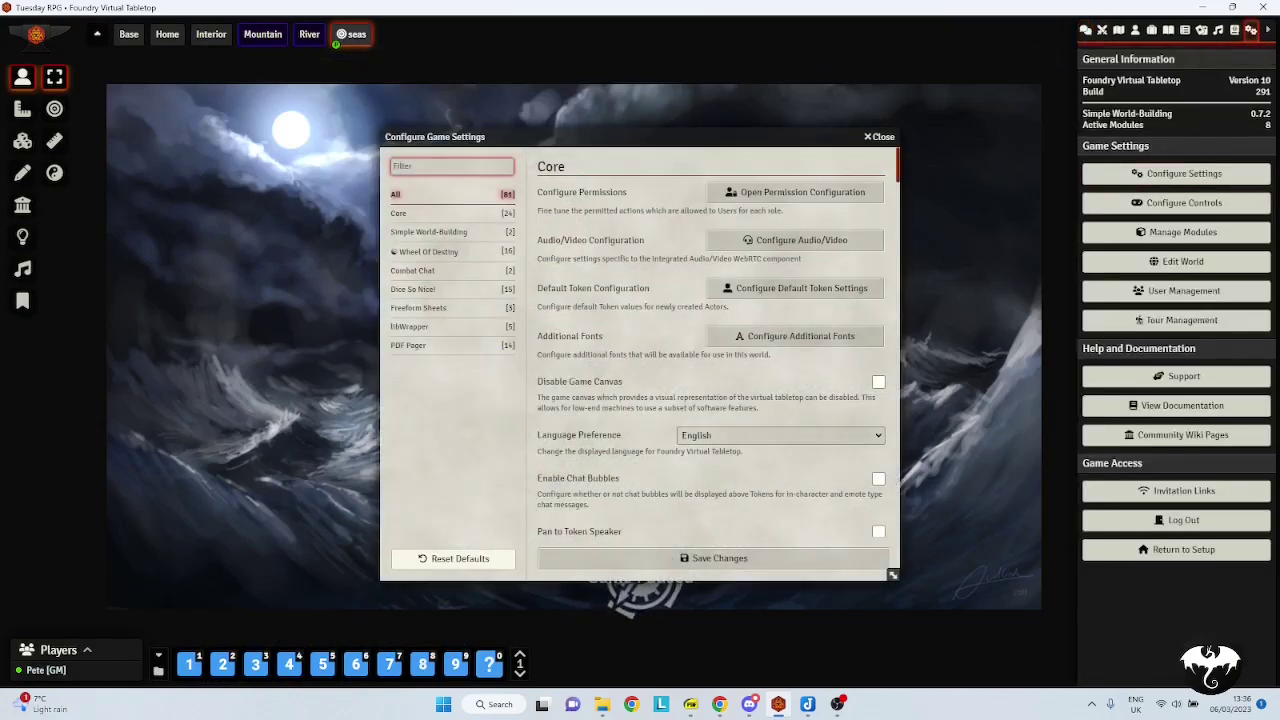
left_click(878, 136)
left_click(1176, 232)
left_click(426, 413)
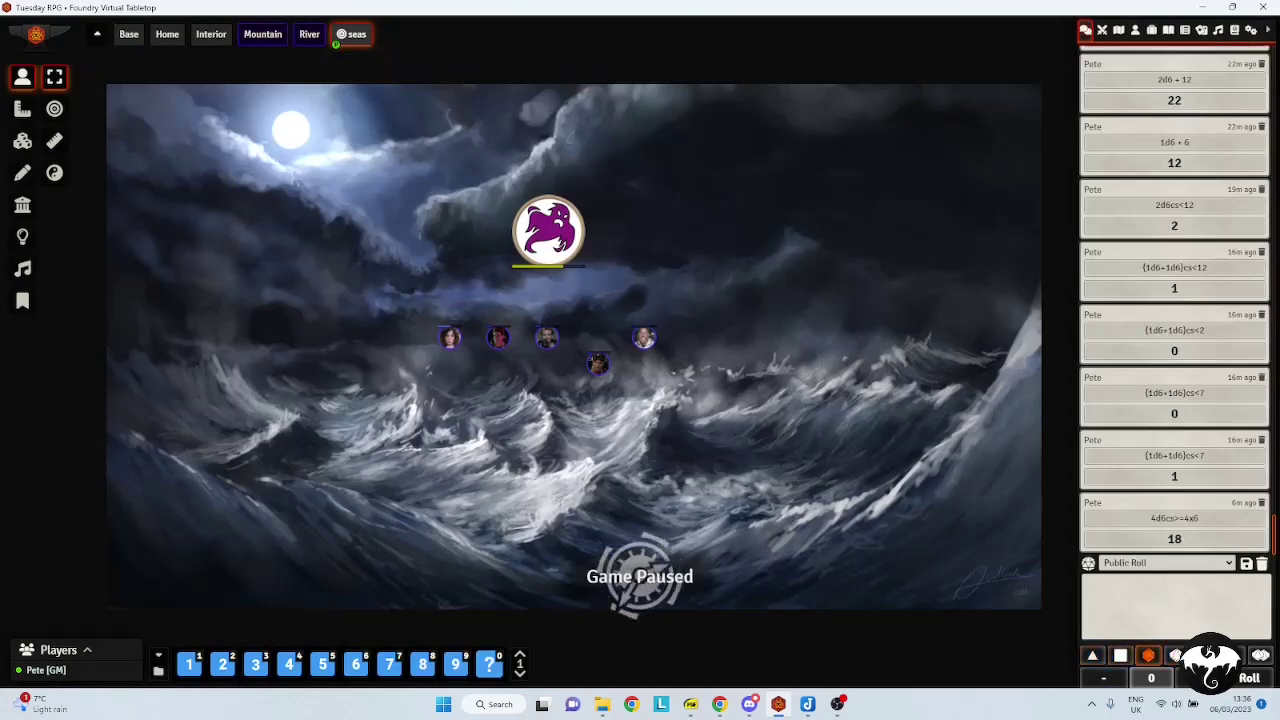
Roll a d8 into the chat with the Dice Tray
left_click(1148, 655)
left_click(1249, 677)
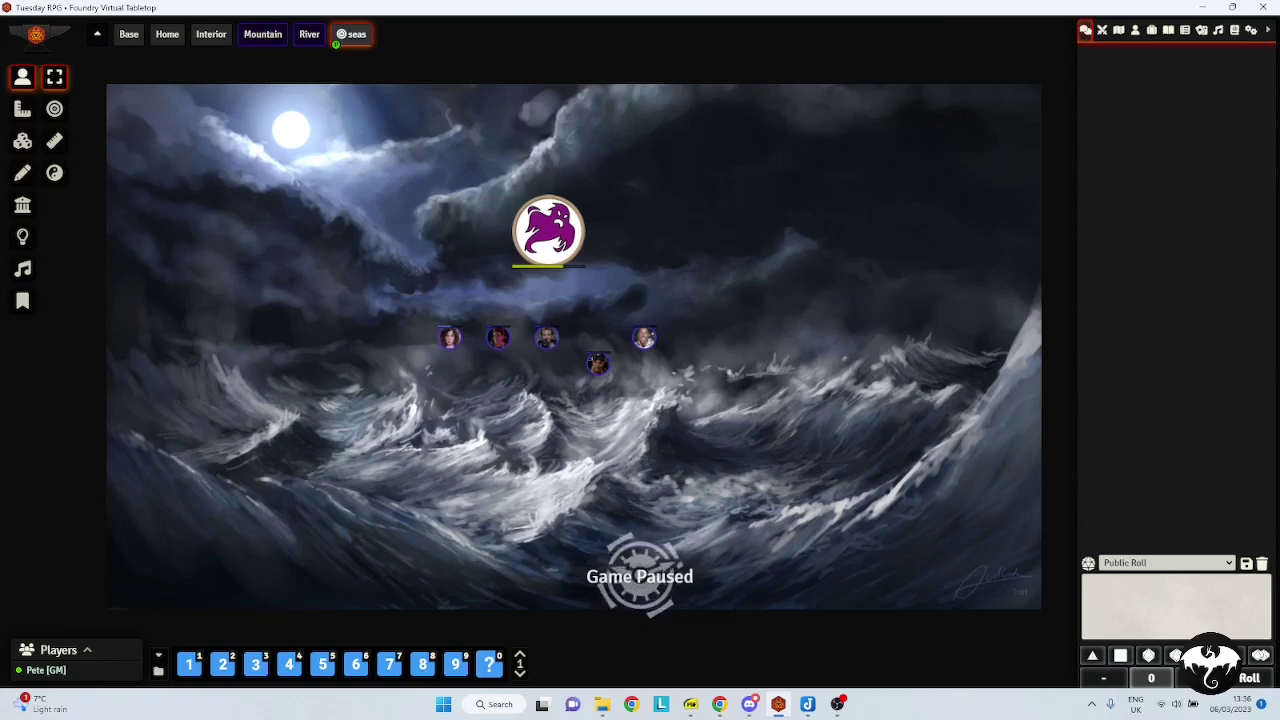
Place the open Troika Character sheet aside for reference and create a new actor named "test" in the Troika folder
left_click(1135, 30)
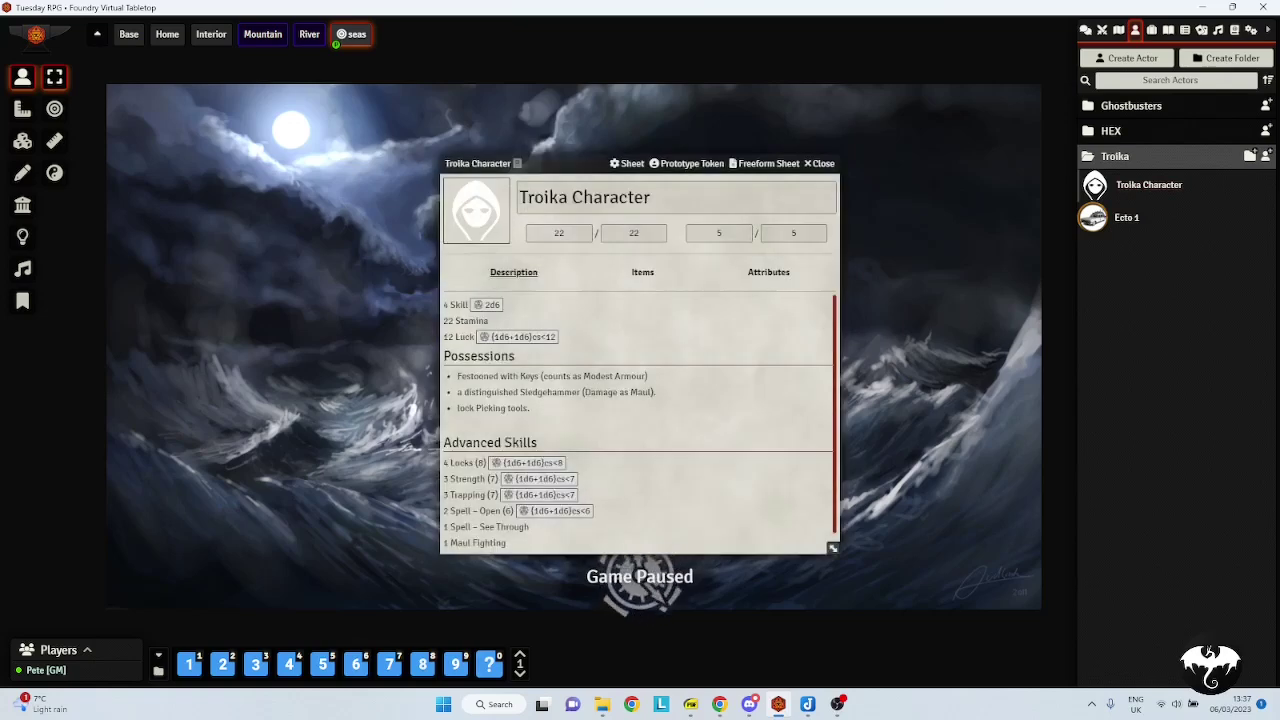
left_click_drag(560, 163, 373, 163)
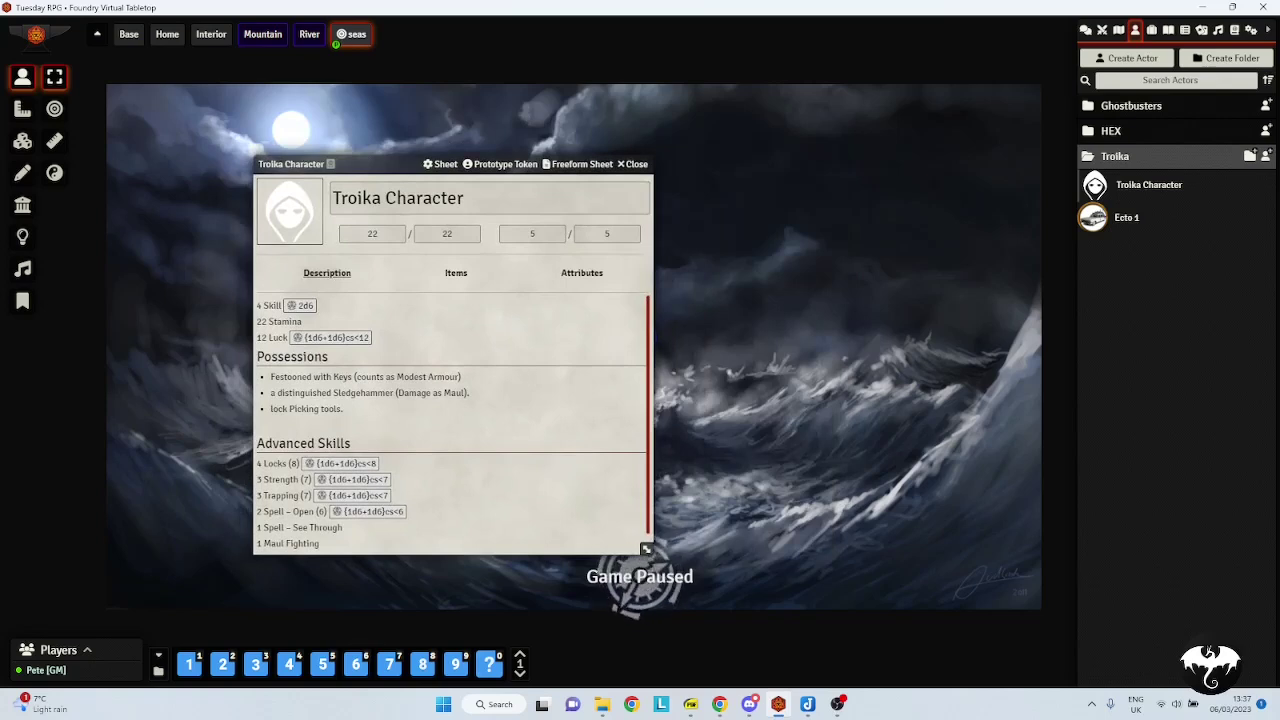
left_click(1265, 155)
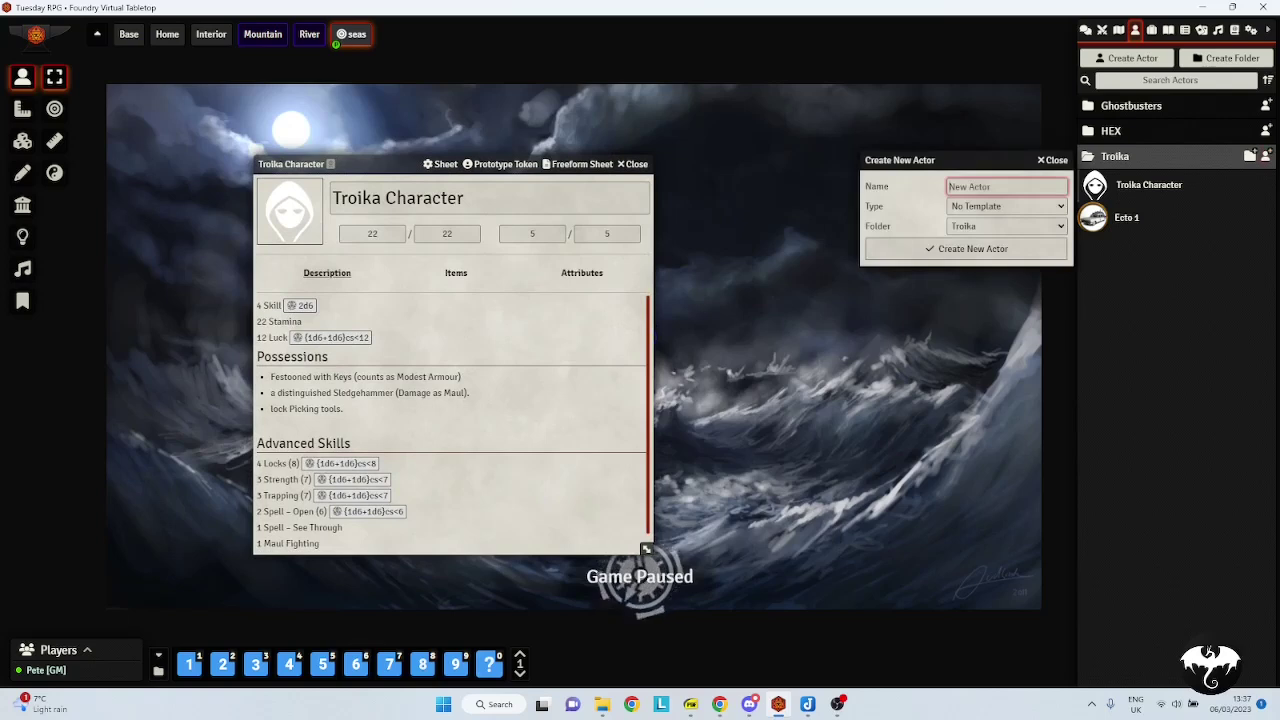
type("test")
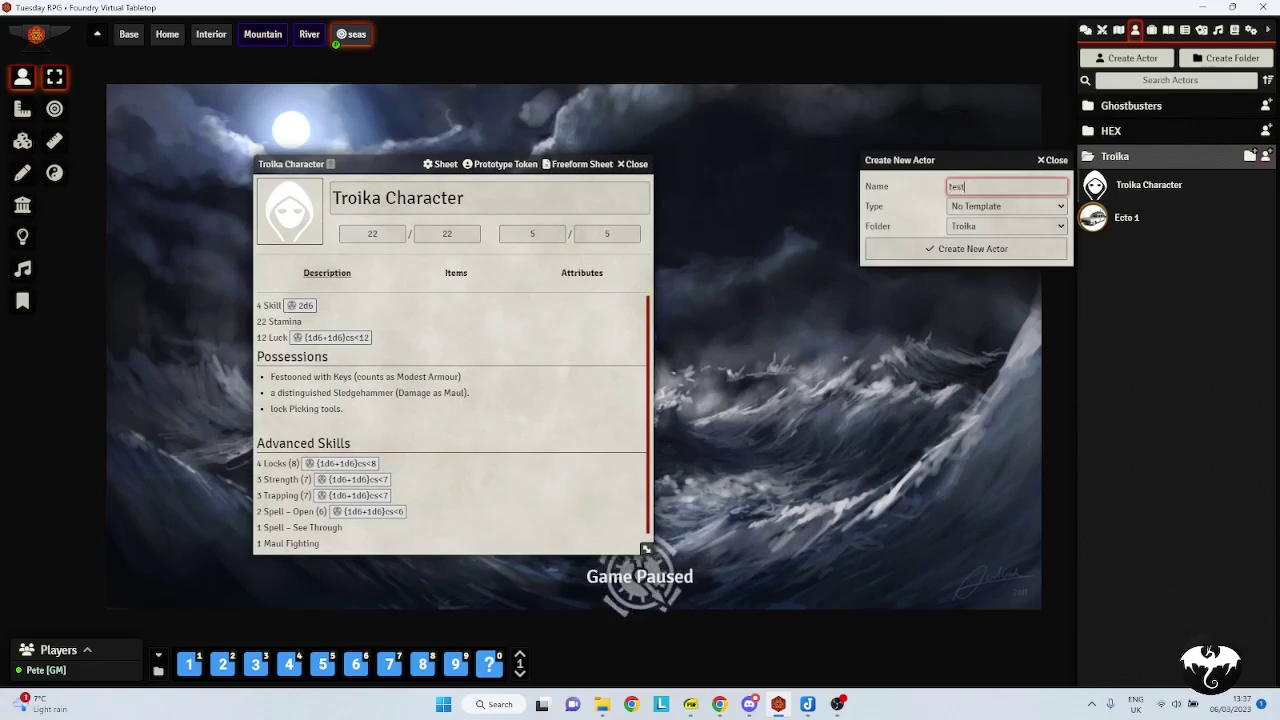
key("Return")
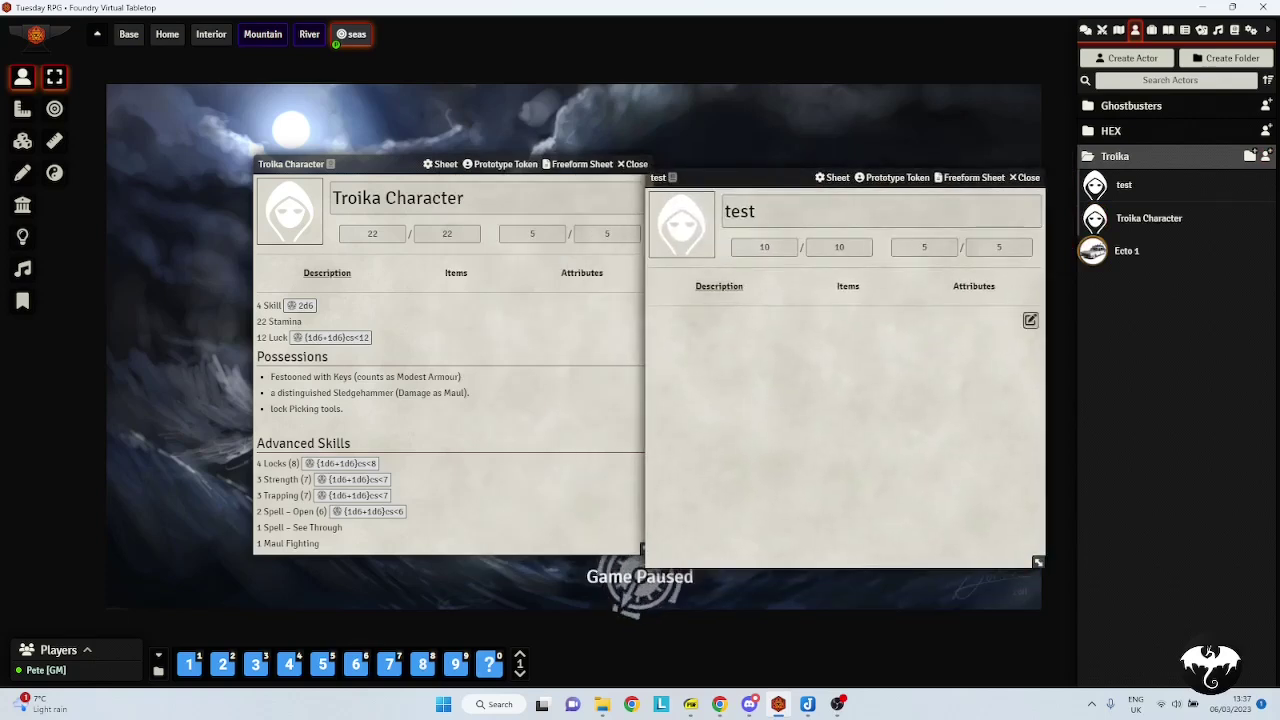
Write the lines "4 Skills", "22 Stamina" and "12 Luck" in the test actor's description and save it
left_click(764, 247)
key("Tab")
key("Tab")
left_click(1030, 319)
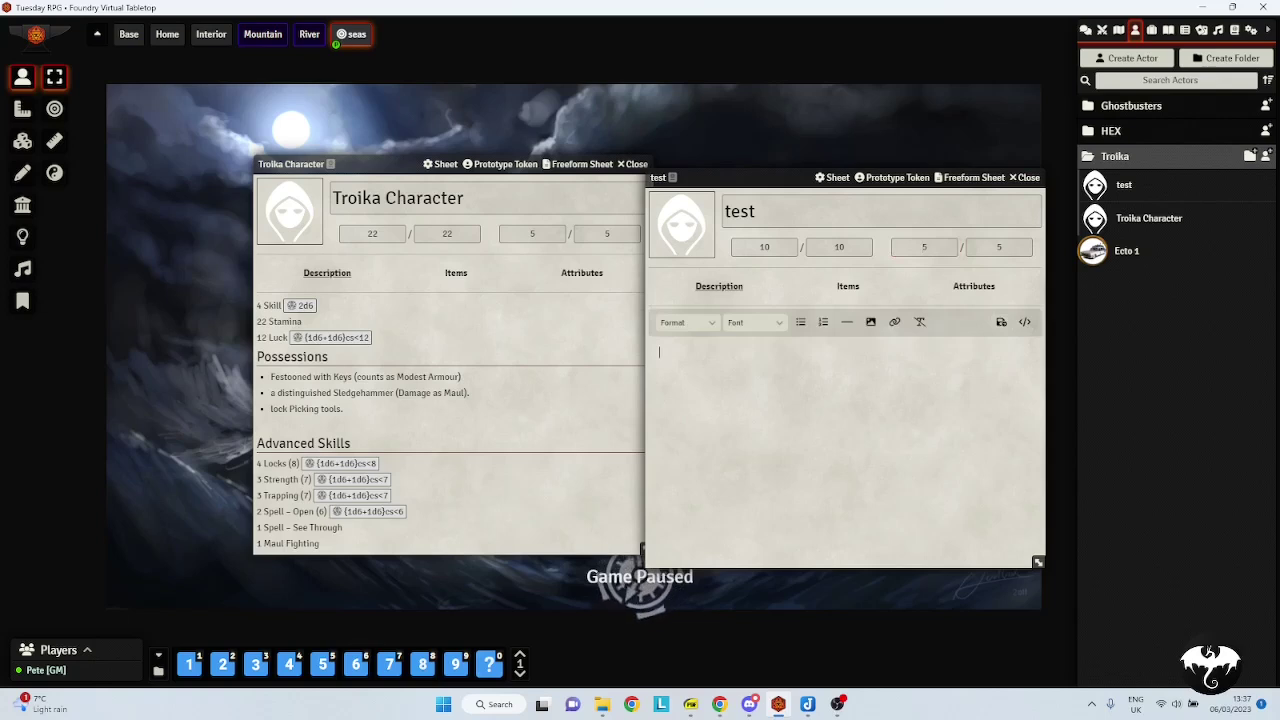
type("Sk")
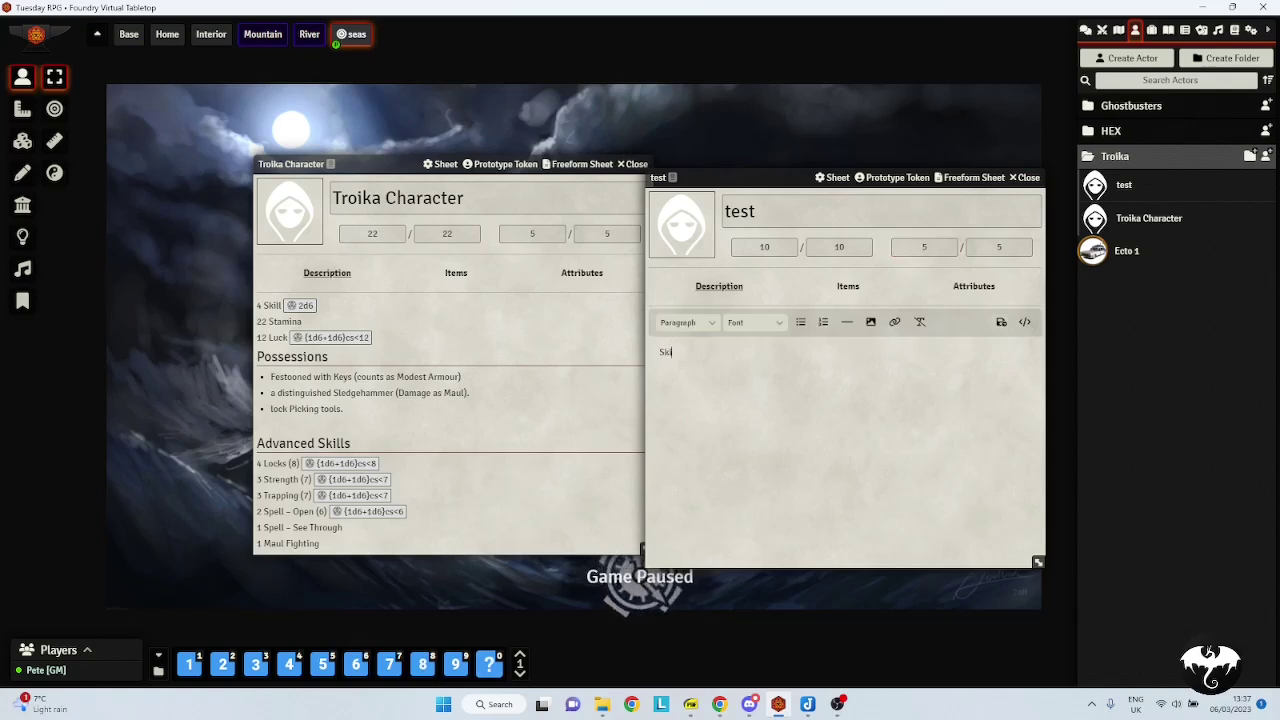
type("ills")
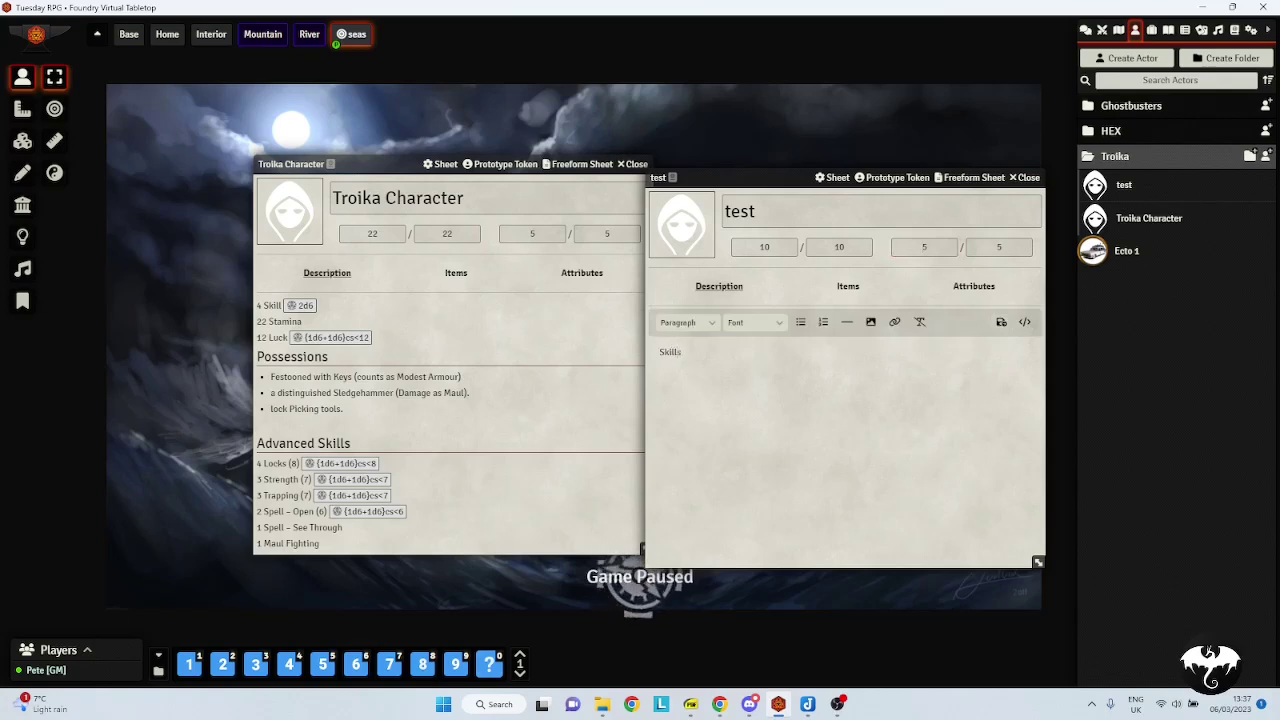
key("Home")
type("4 Skills ")
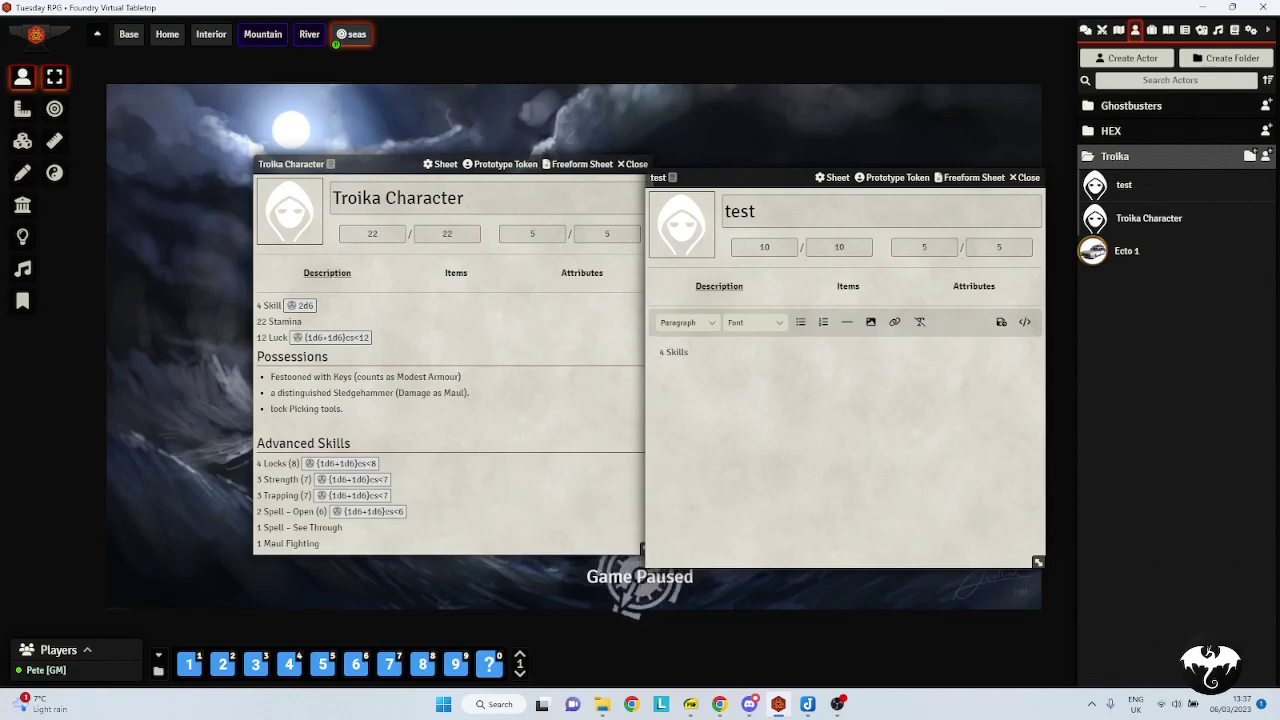
type("22 Stamina")
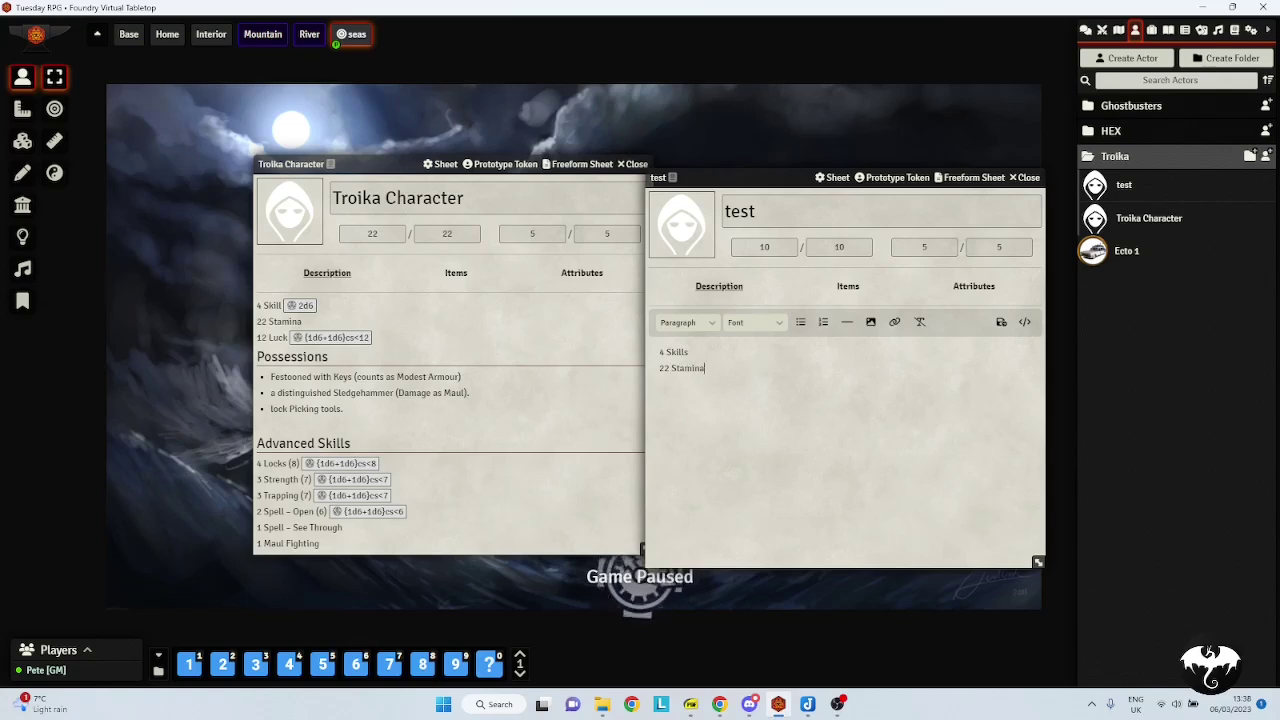
key("Return")
type("12 Luck")
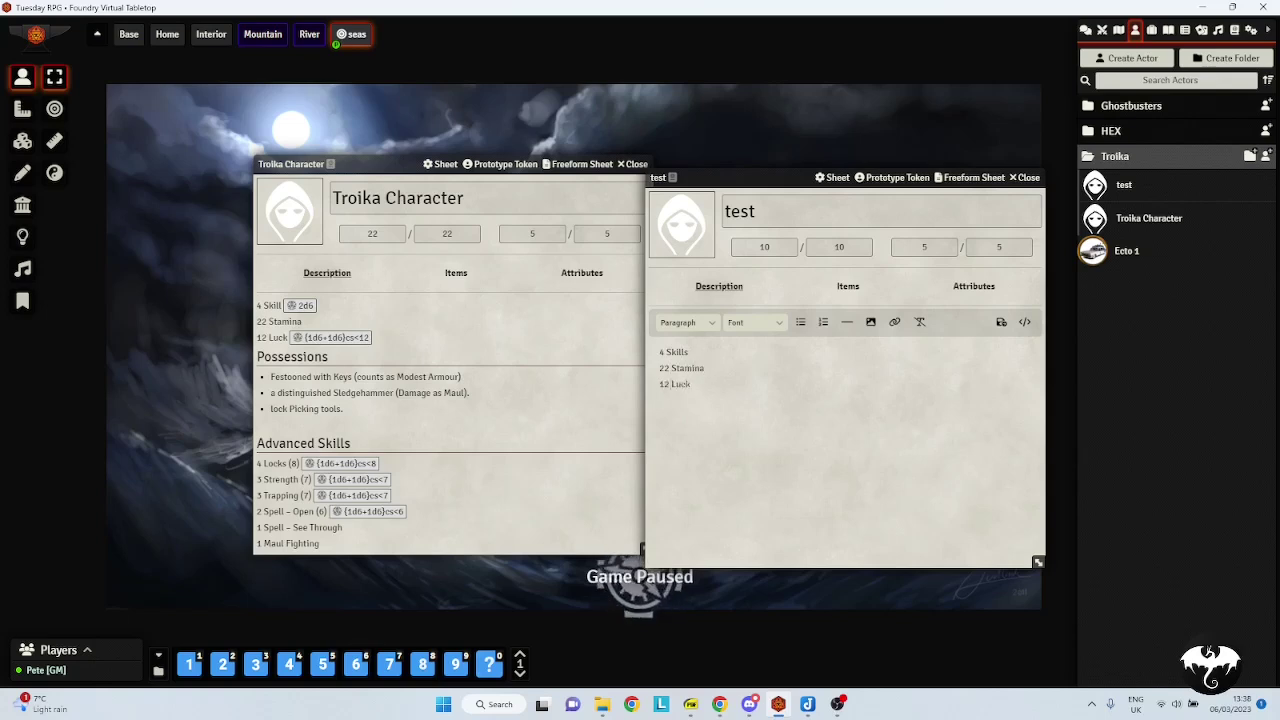
left_click(1001, 322)
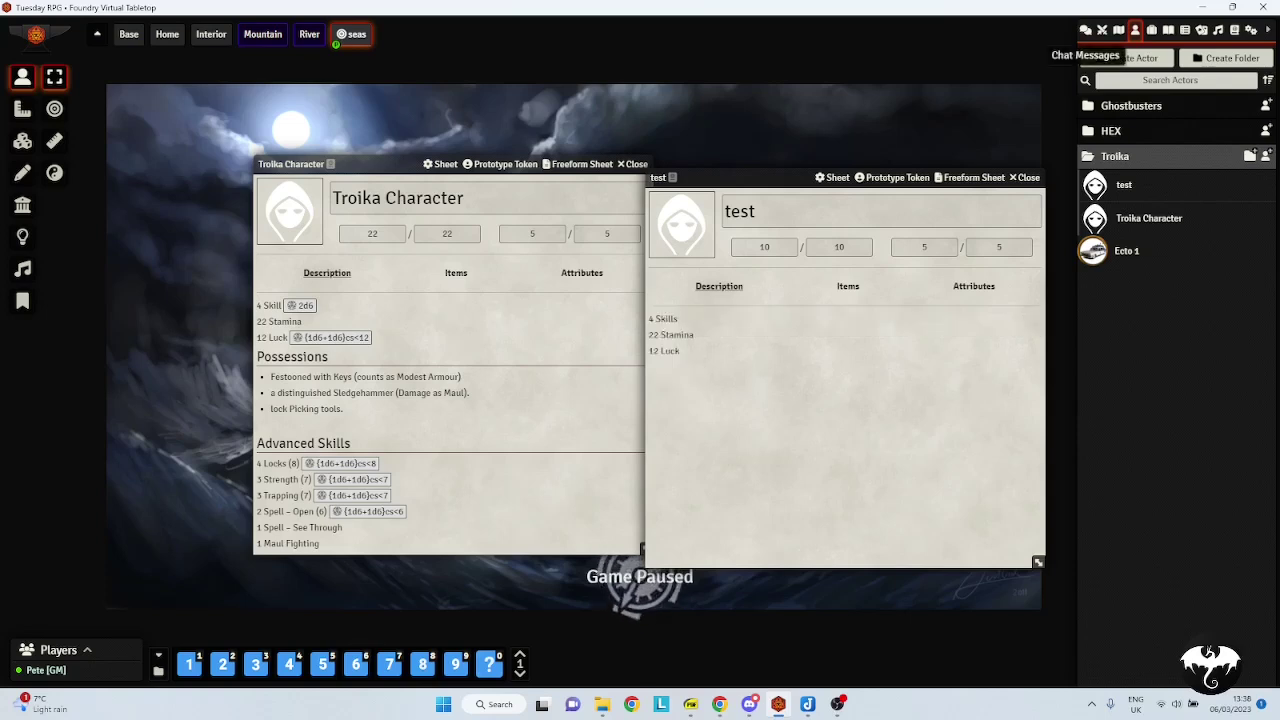
Place a token of the test actor on the seas scene and check its character sheet
key("Escape")
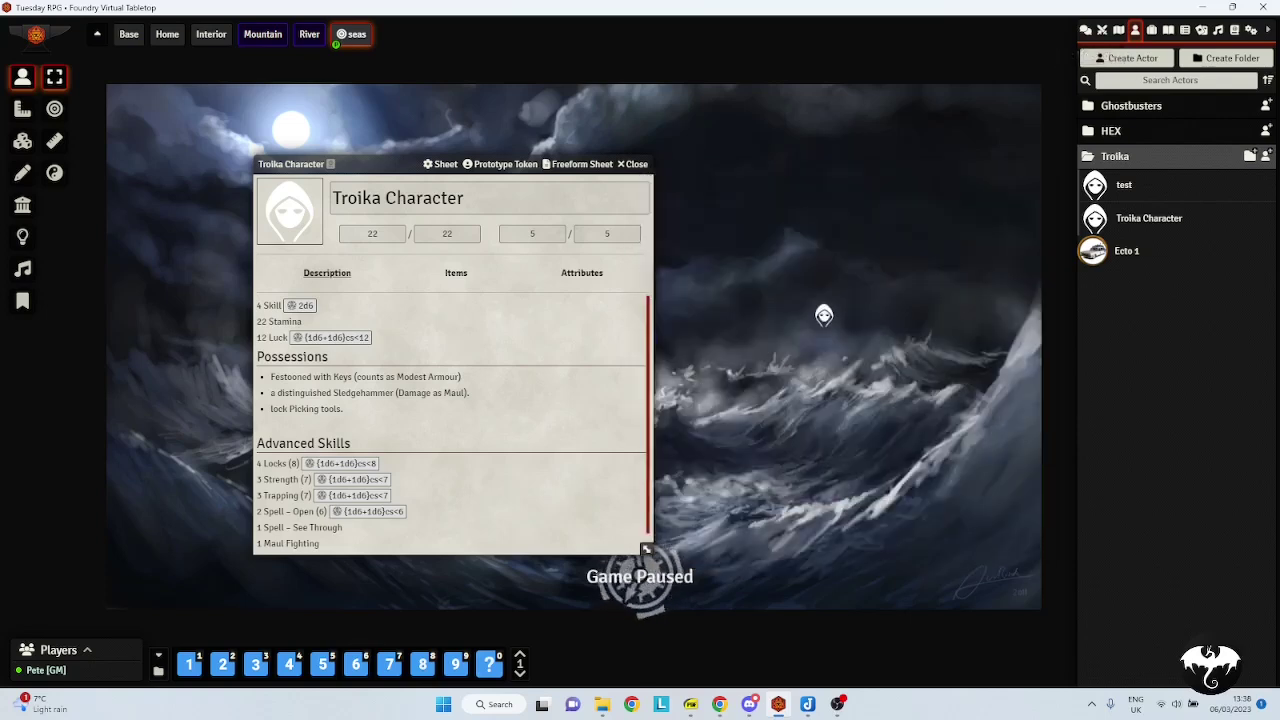
double_click(824, 316)
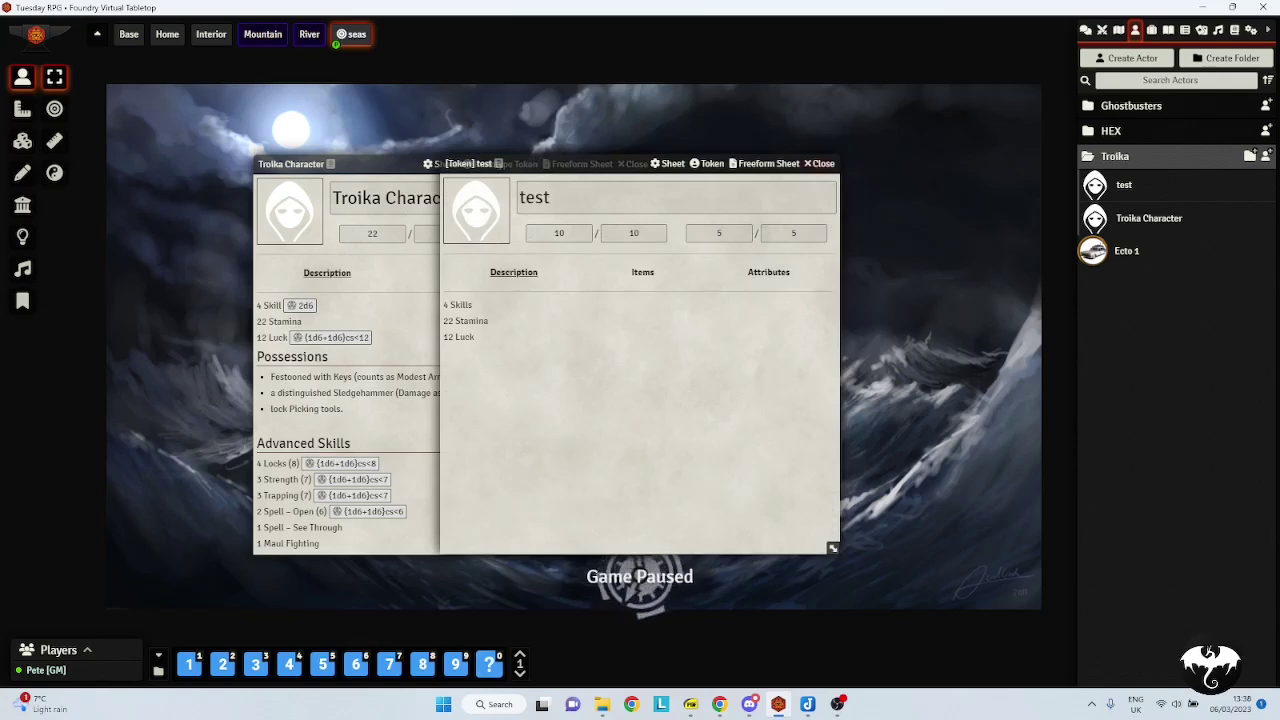
key("Escape")
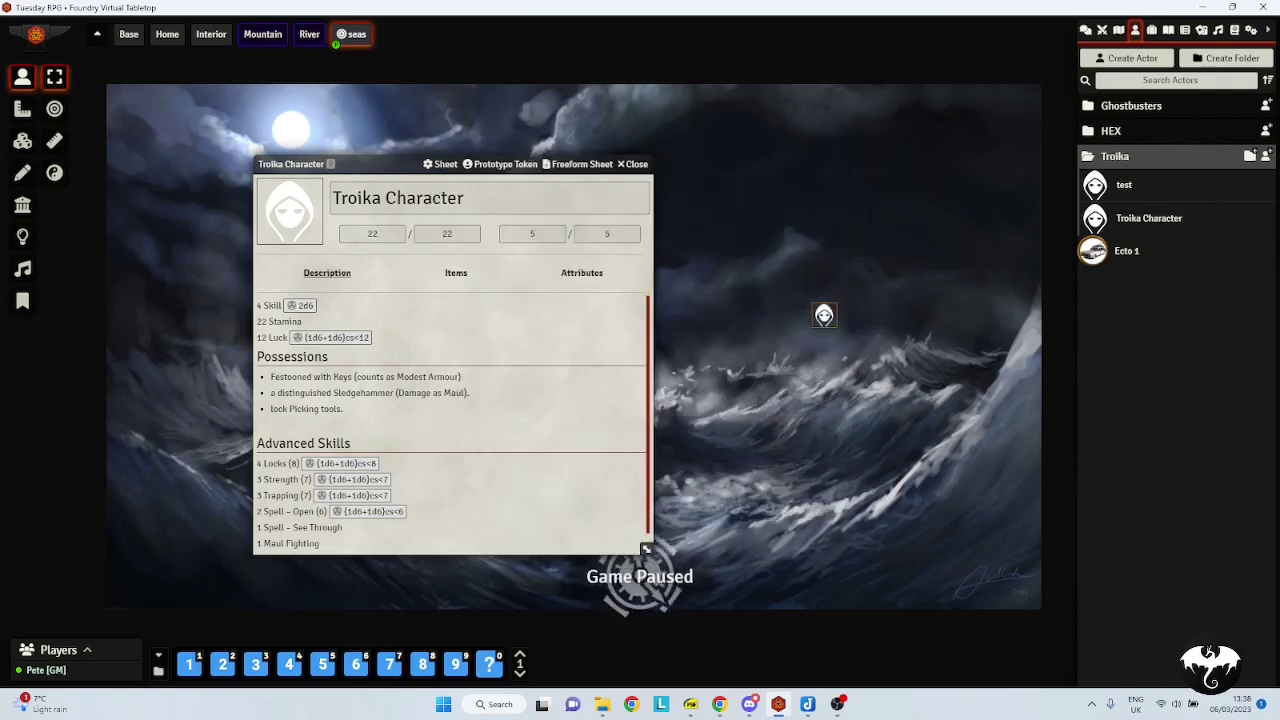
Set the test token's current and maximum health to 9 on its character sheet
double_click(824, 314)
double_click(559, 233)
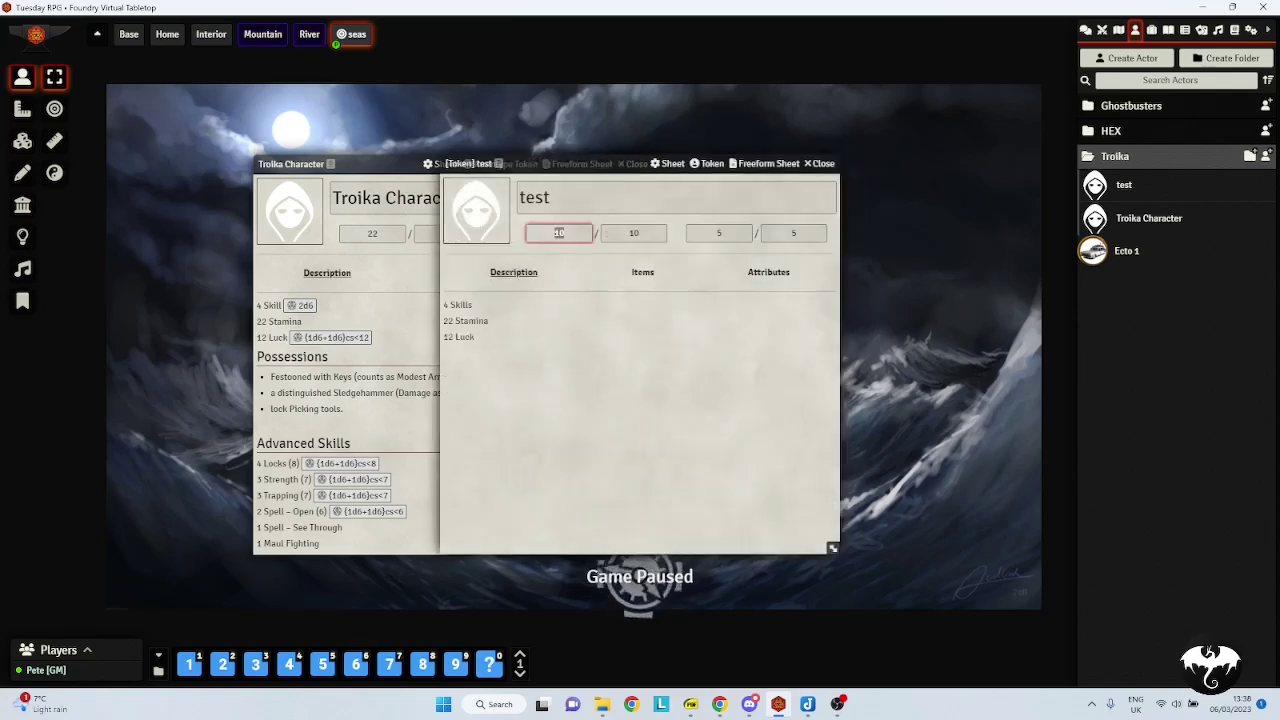
type("9")
key("Tab")
type("9")
key("Return")
key("Escape")
Set the test token's resource bars to display Always for Everyone, update the token and check its sheet
right_click(824, 314)
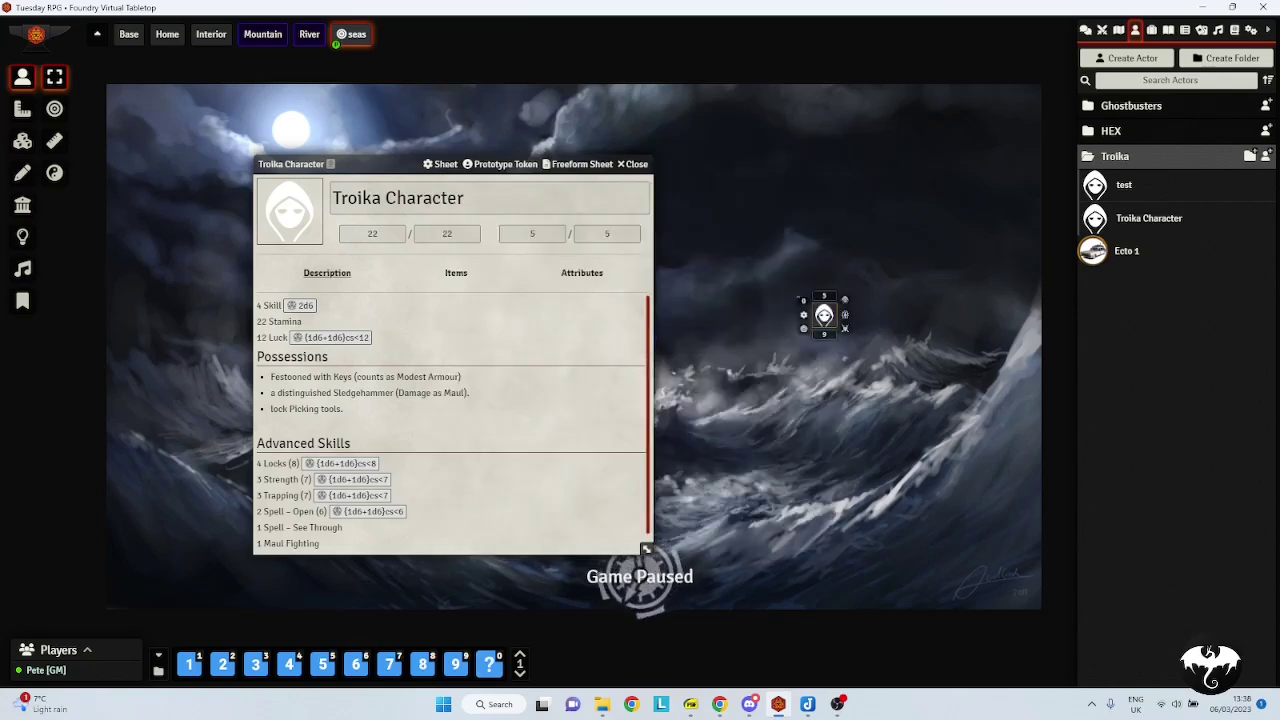
left_click(804, 315)
left_click(759, 270)
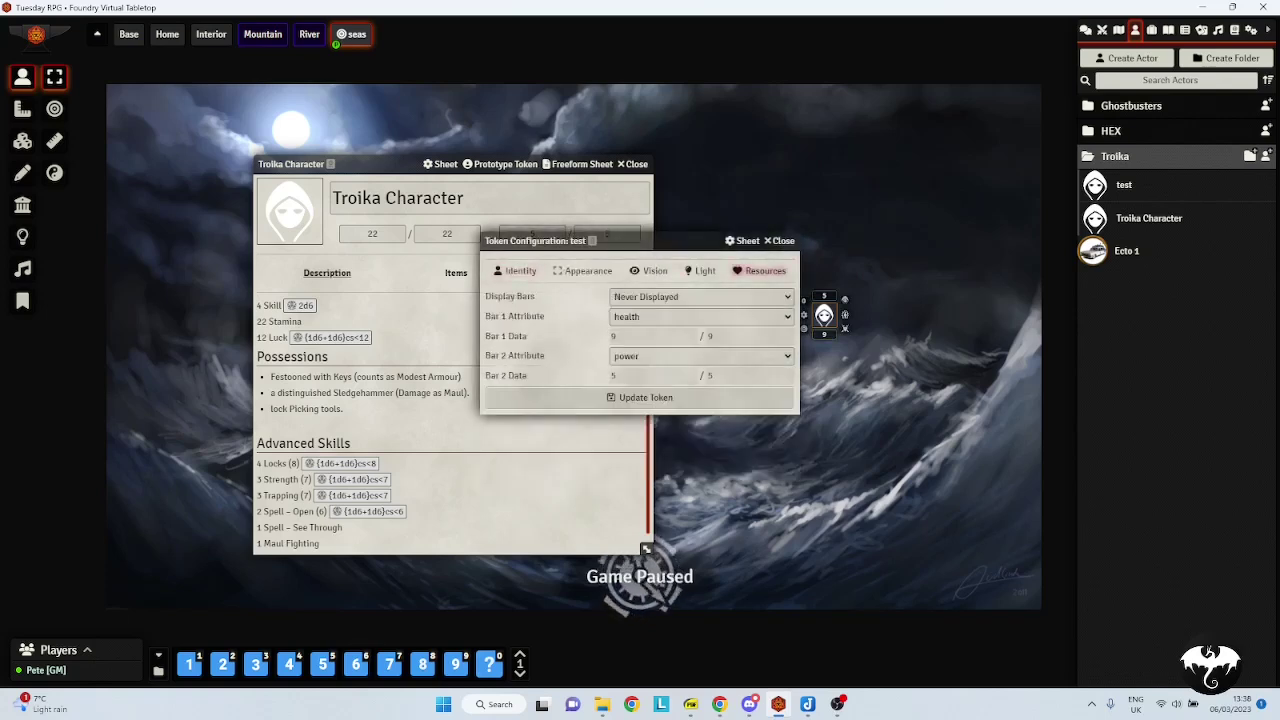
left_click(701, 296)
left_click(701, 296)
left_click(701, 316)
left_click(701, 316)
left_click(700, 296)
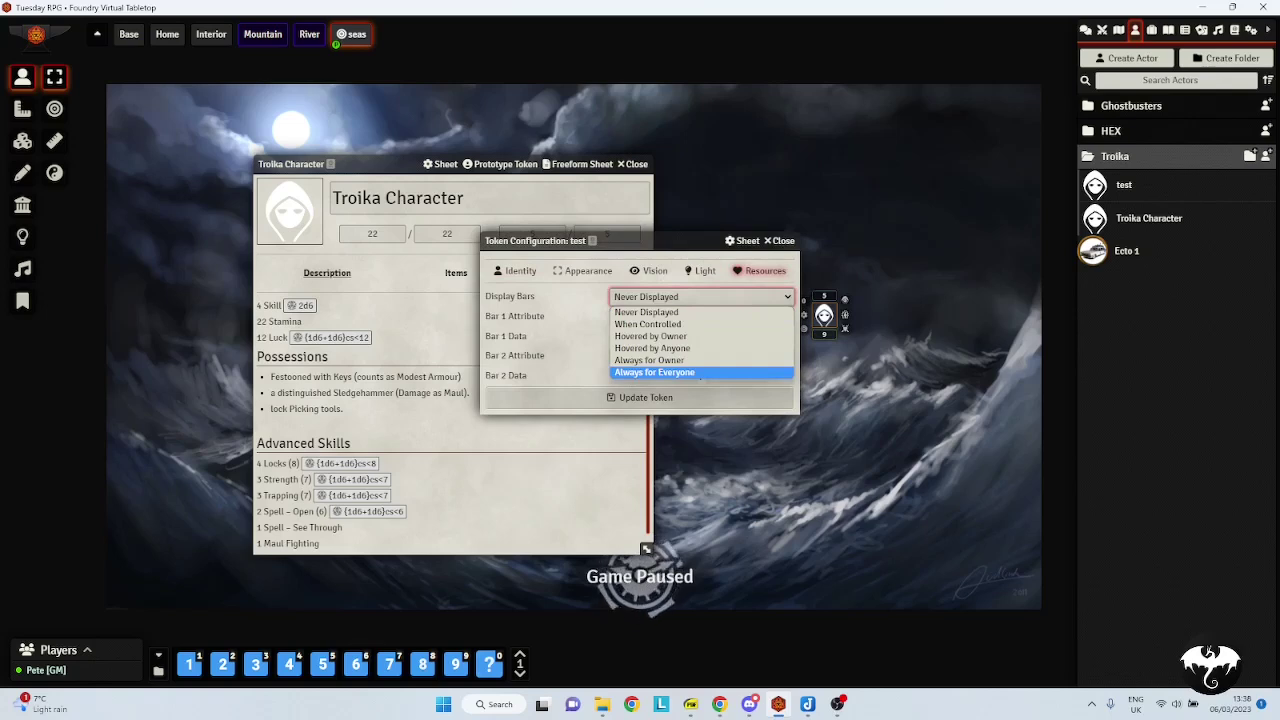
left_click(654, 372)
left_click(646, 397)
double_click(824, 315)
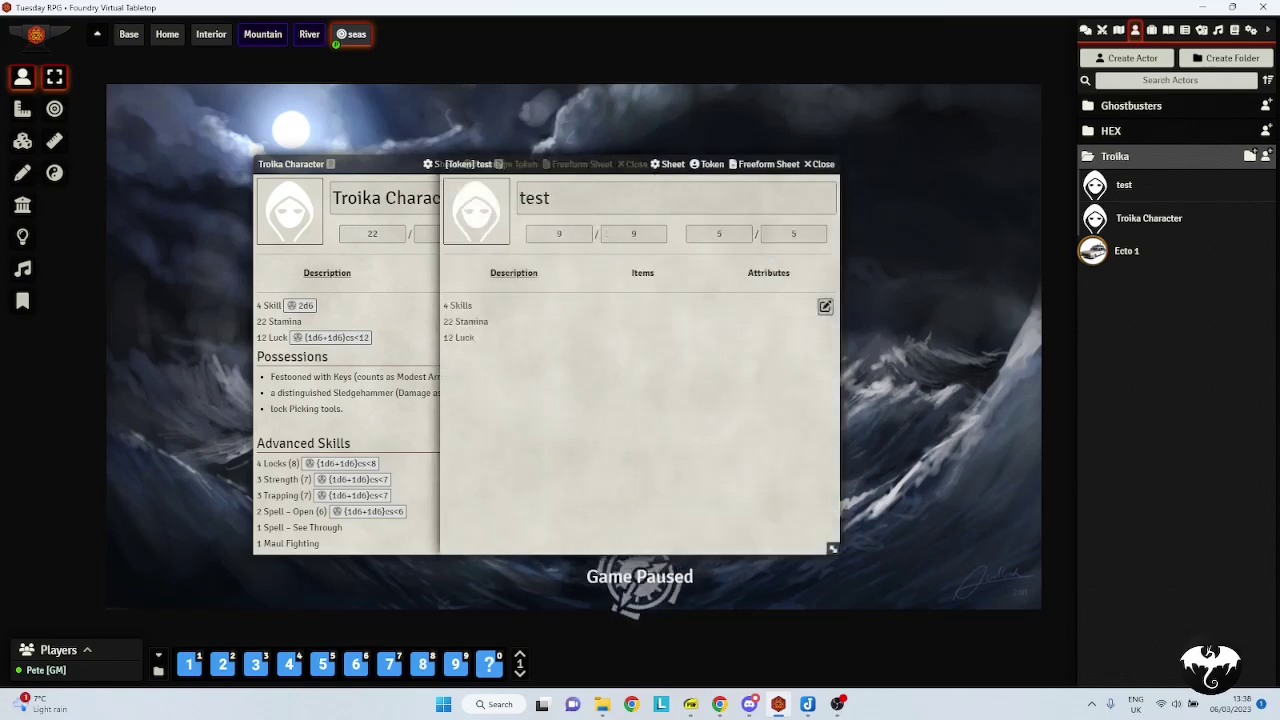
key("Escape")
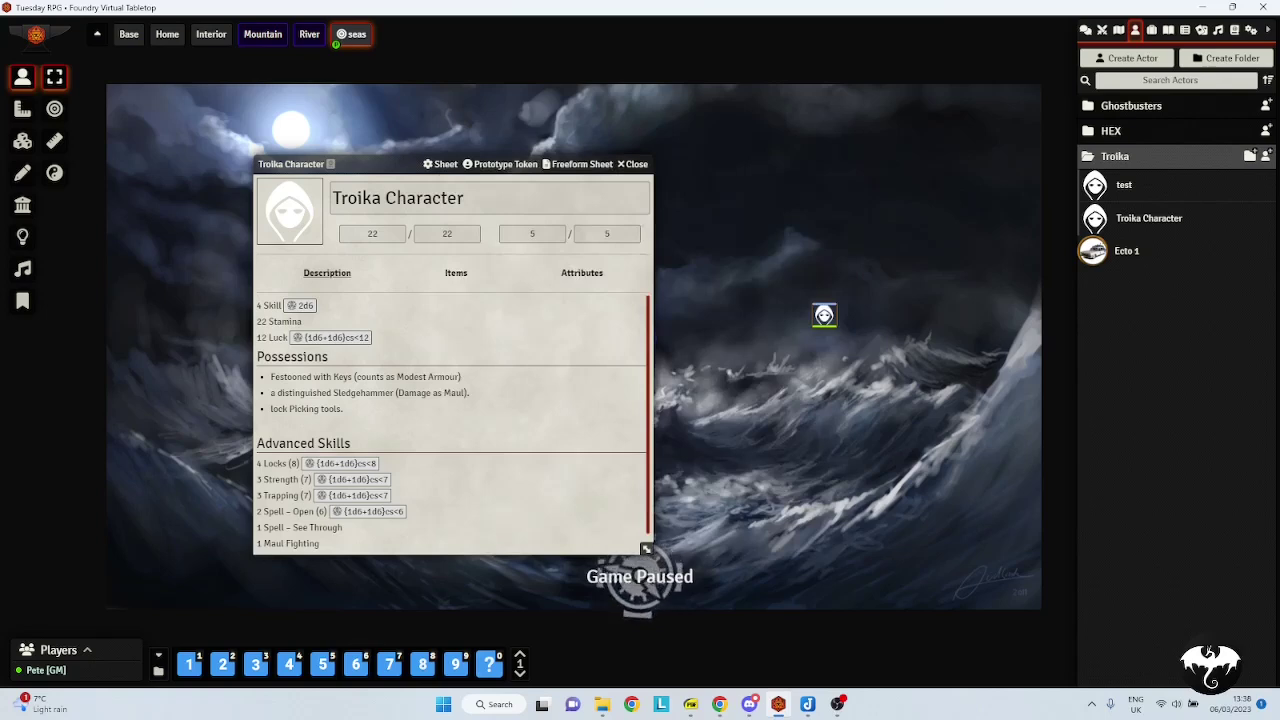
Roll 2d6 into the chat as the test character with the Dice Tray
left_click(1085, 30)
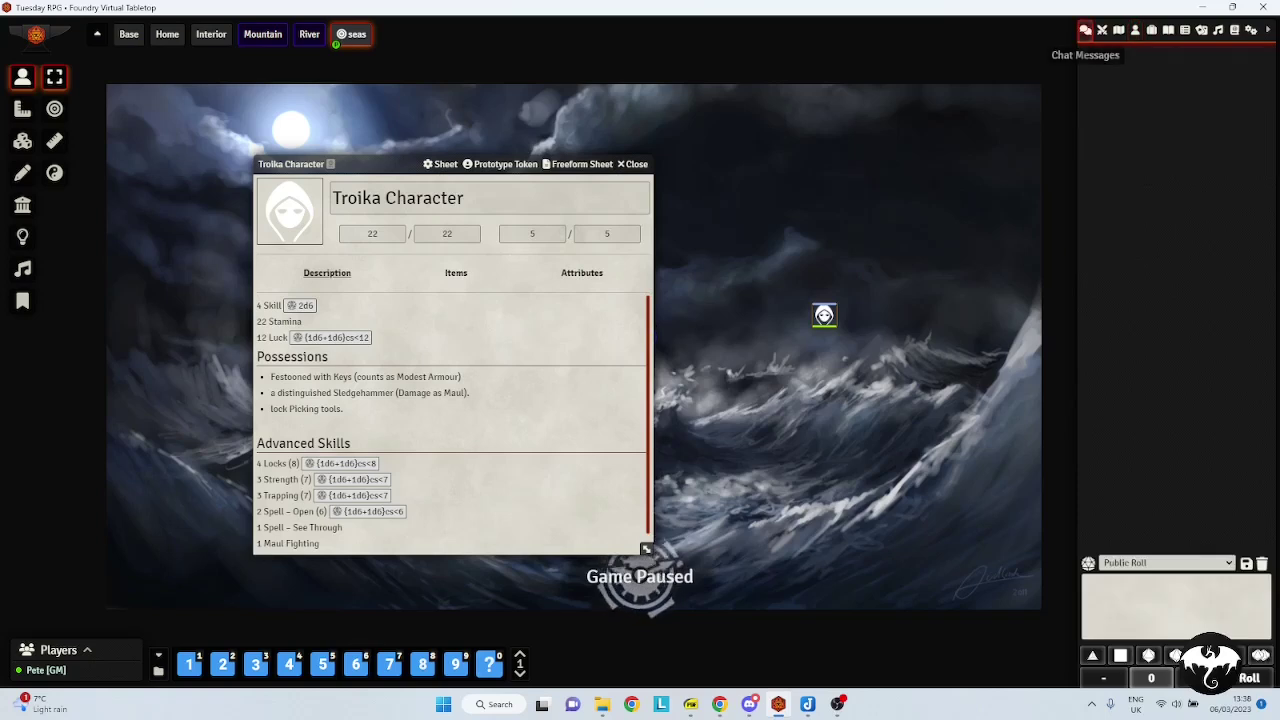
left_click(1120, 655)
left_click(1120, 655)
left_click(1249, 678)
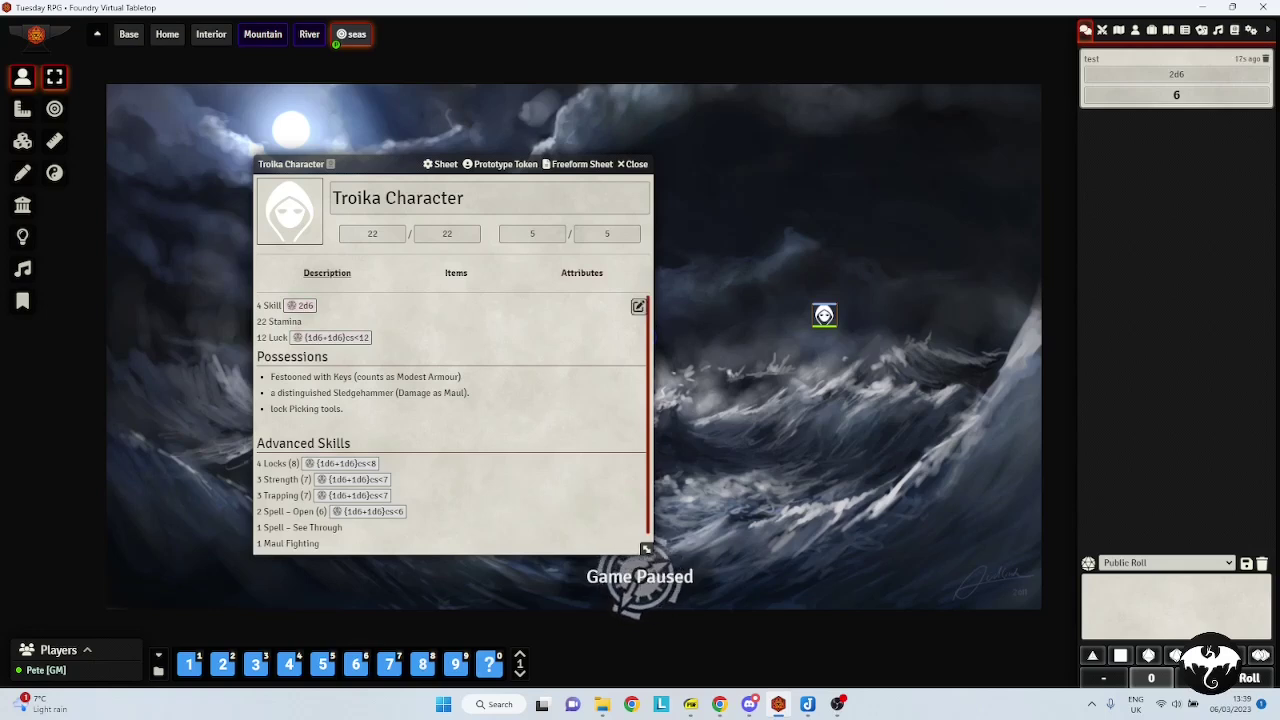
Roll Skill 2d6 from the Troika Character sheet and inspect the inline roll codes in its description editor
left_click(300, 305)
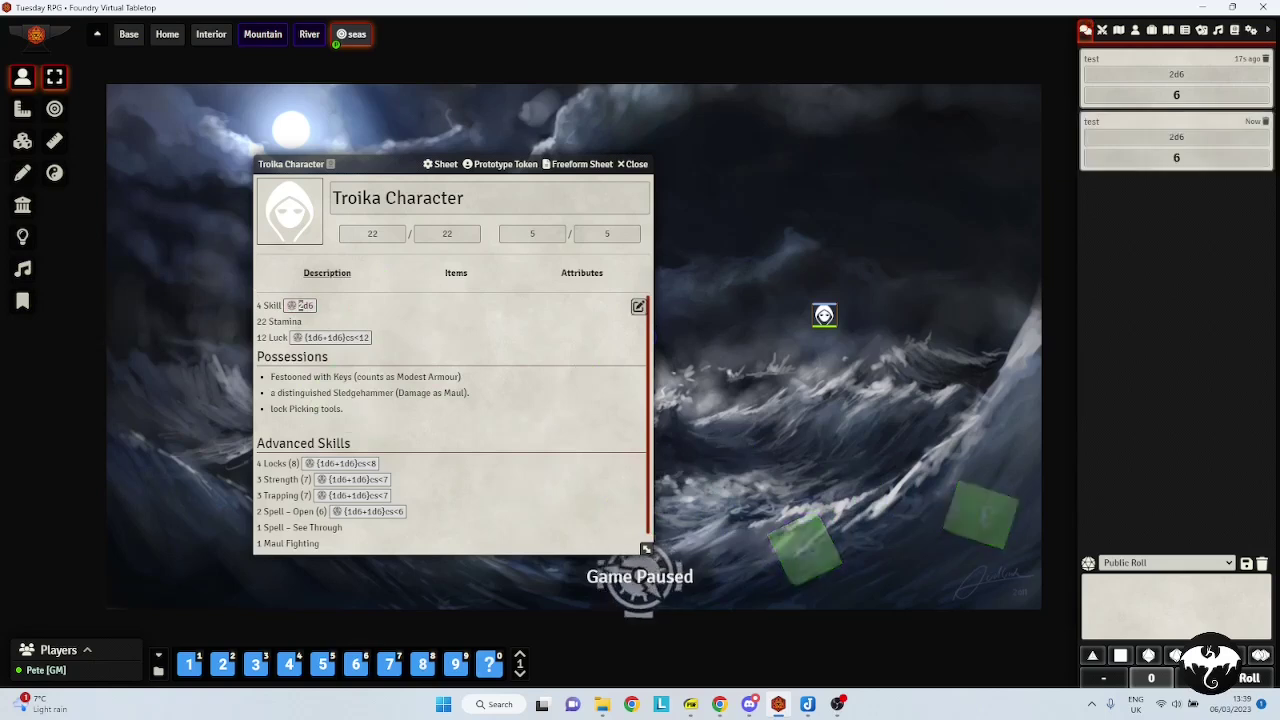
left_click(639, 306)
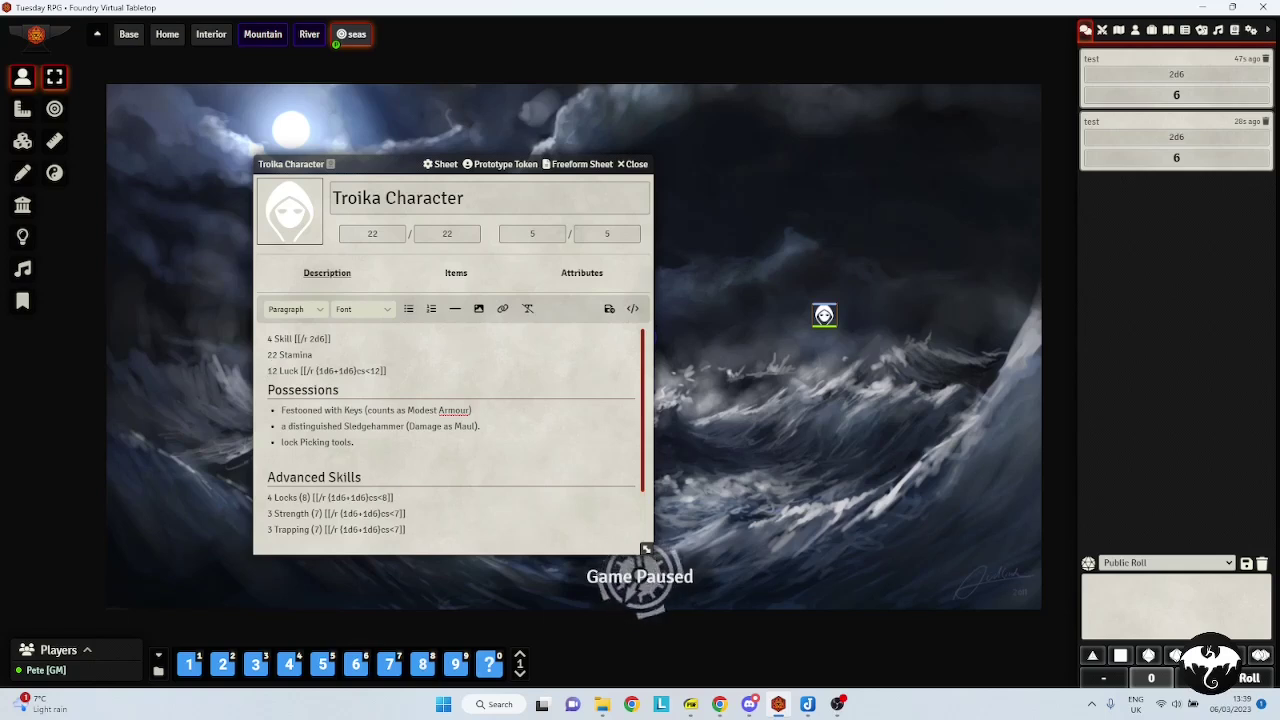
scroll(645, 549, "down", 2)
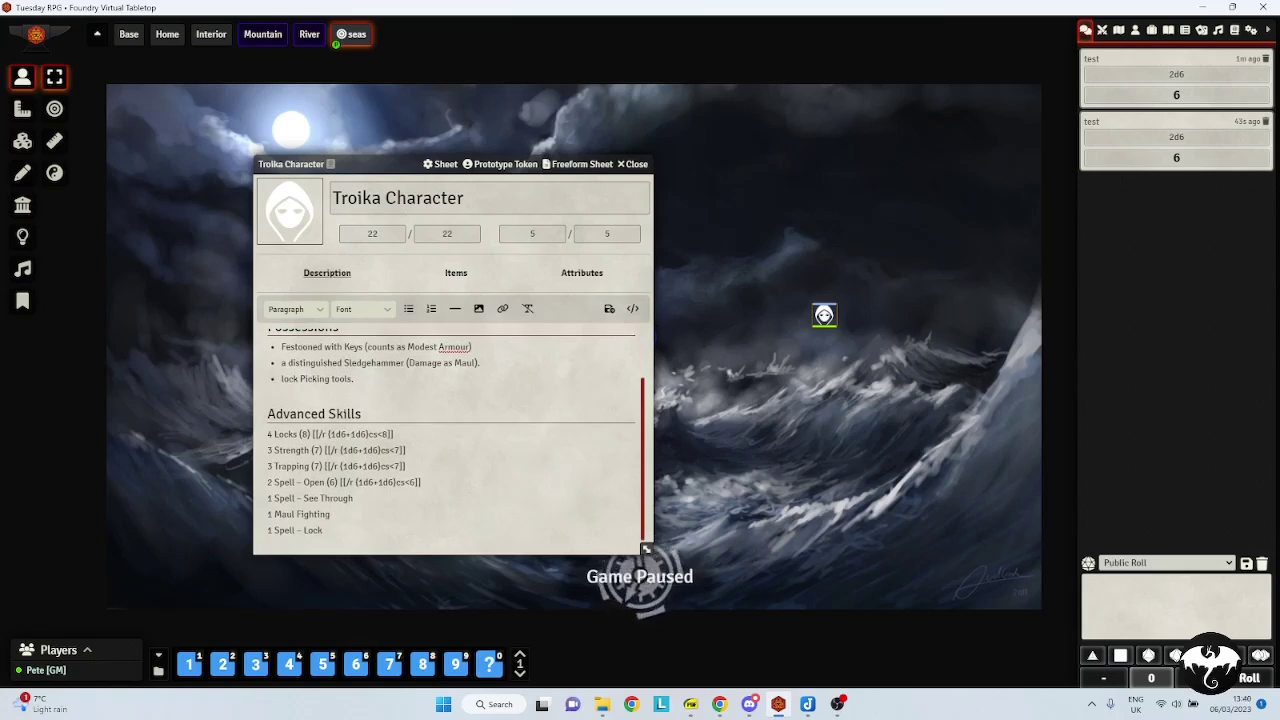
left_click(609, 308)
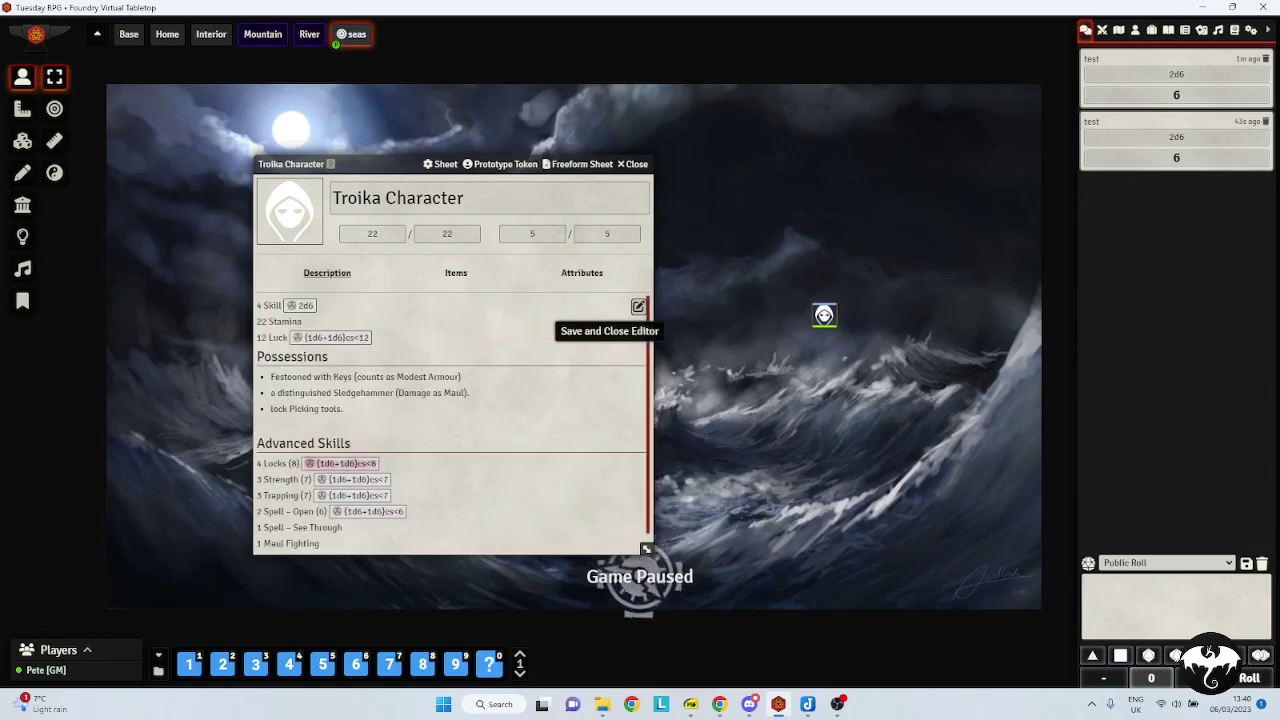
Roll the Locks check (1d6+1d6)cs<8 and the Spell – Open check (1d6+1d6)cs<6 from the Troika Character sheet
left_click(340, 463)
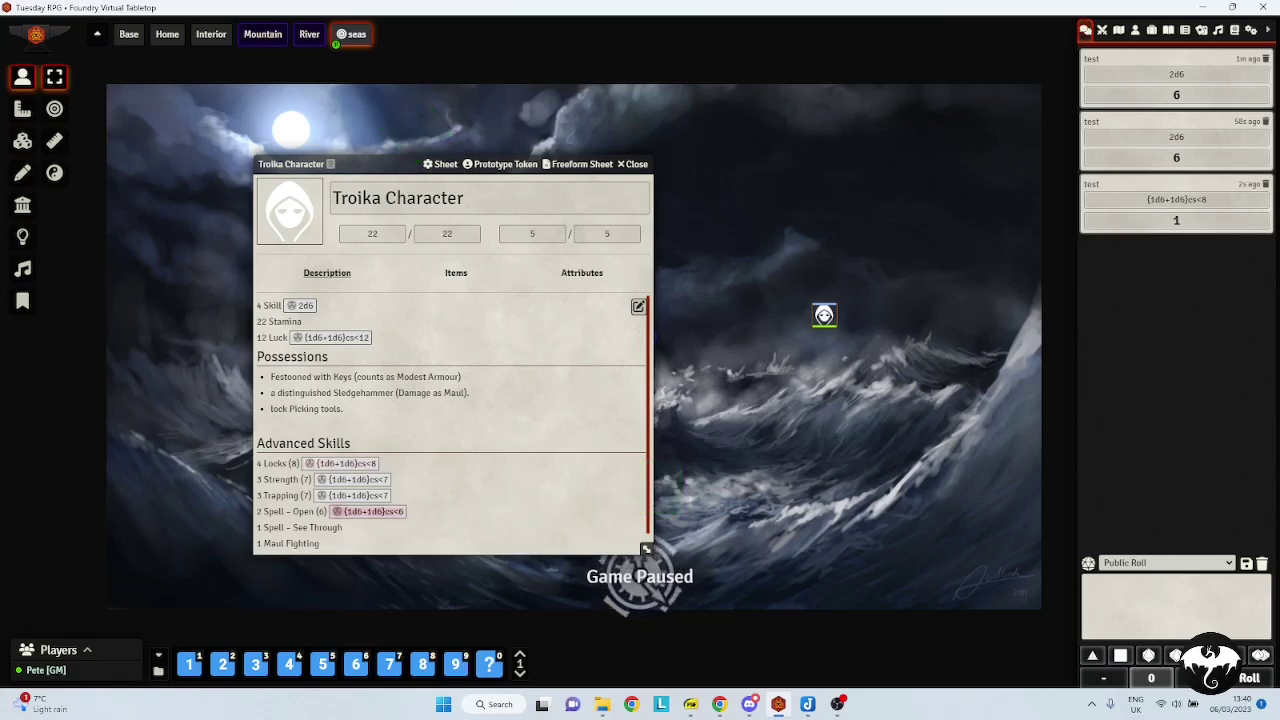
left_click(368, 511)
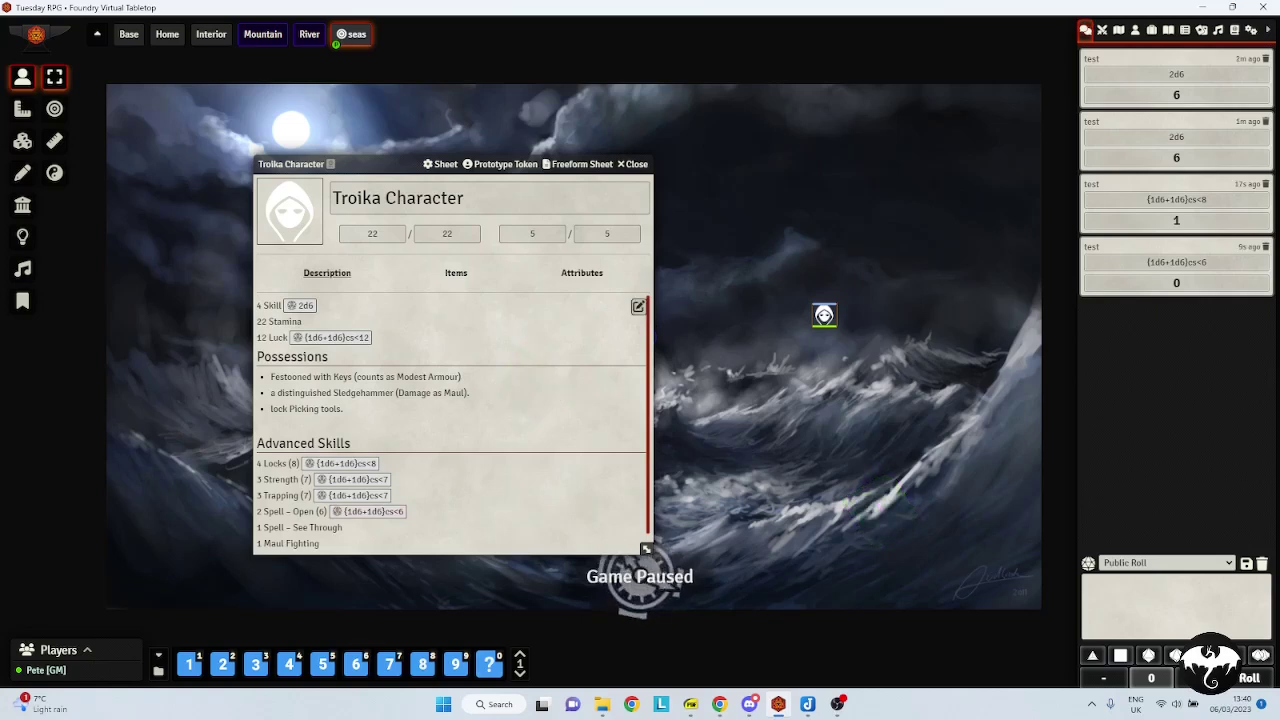
scroll(645, 549, "down", 1)
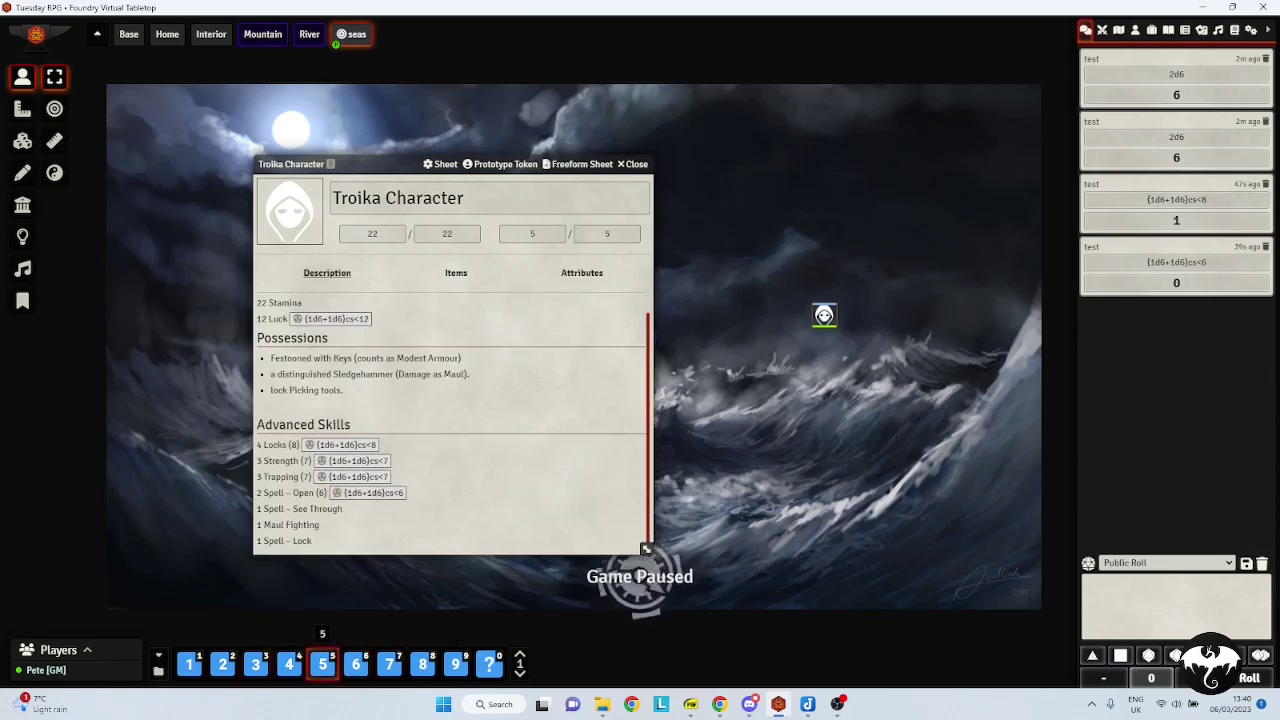
Open macro 5 for editing, check its chat roll command and save it
right_click(322, 664)
left_click(335, 592)
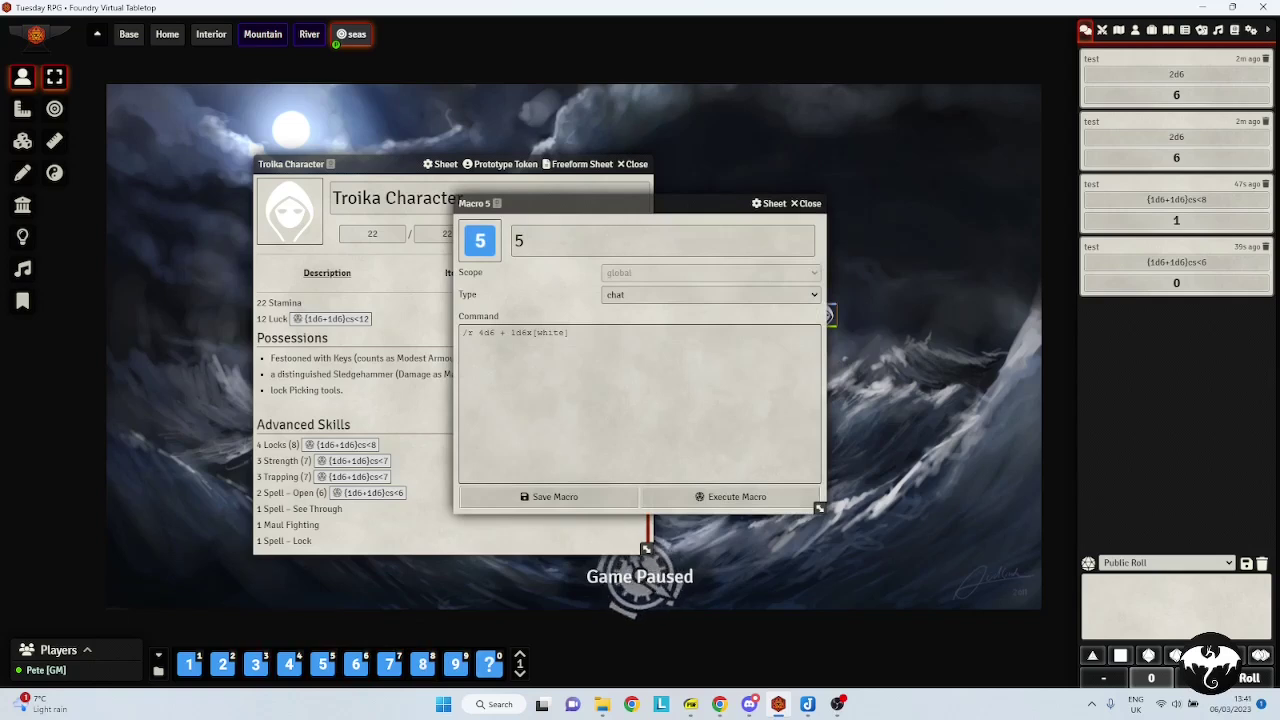
left_click(548, 496)
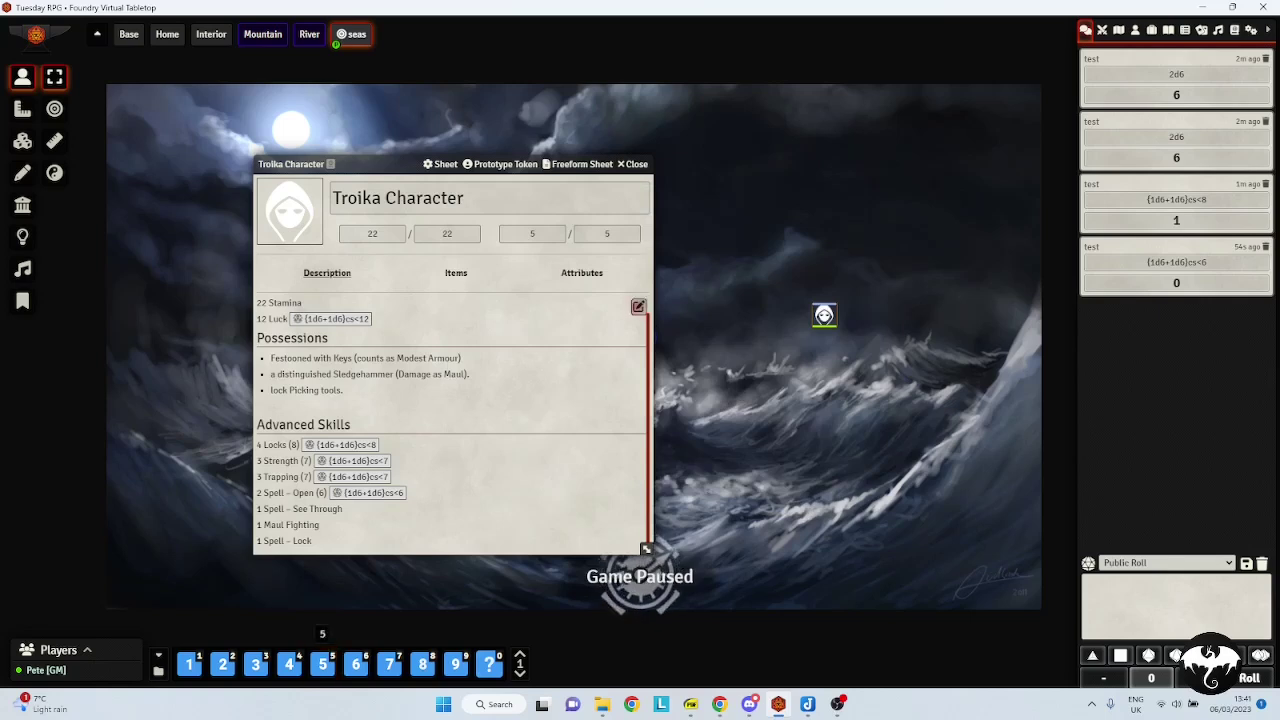
Insert a link to macro 5 after Maul Fighting in the Troika Character's description and save it
left_click(640, 307)
scroll(450, 440, "down", 1)
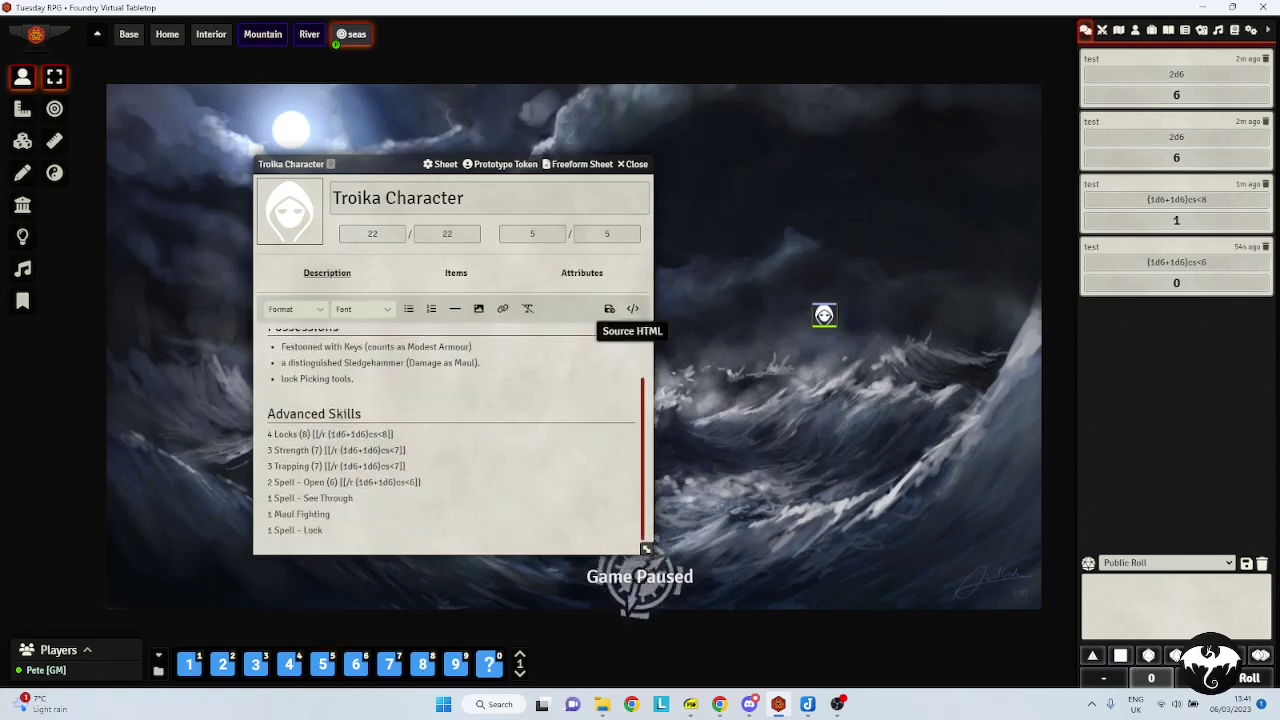
left_click_drag(322, 664, 387, 514)
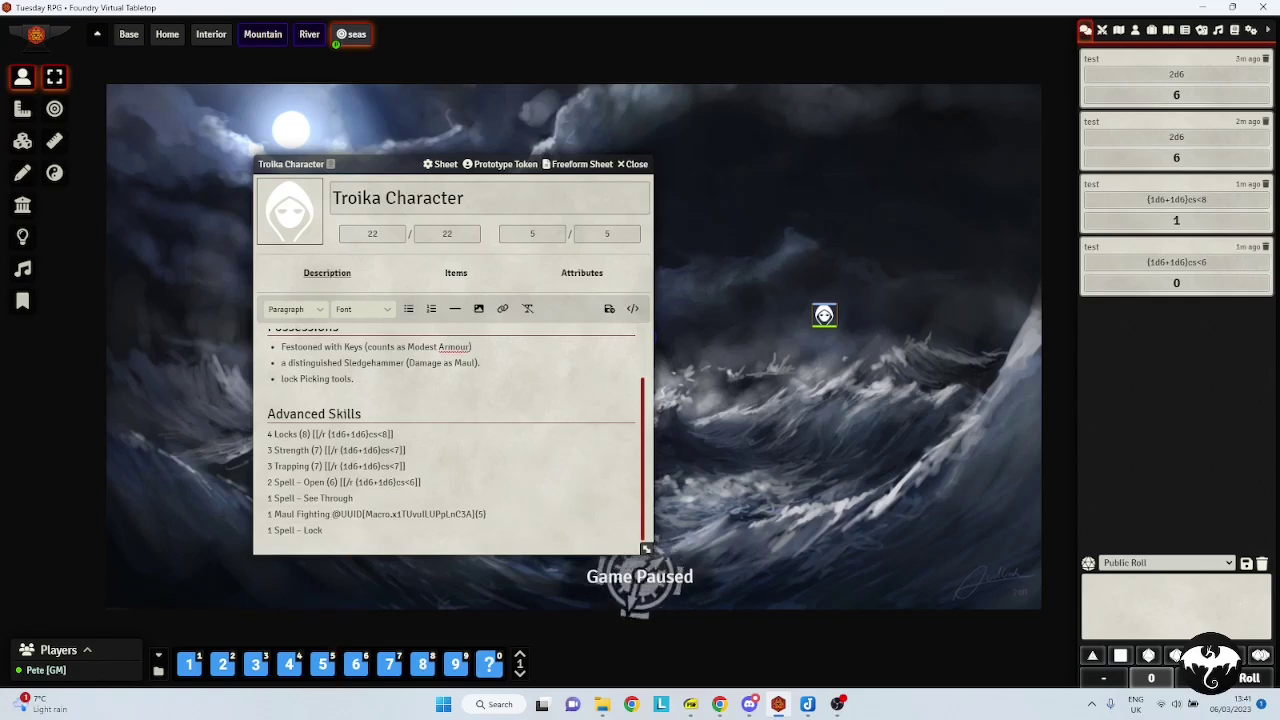
left_click(609, 309)
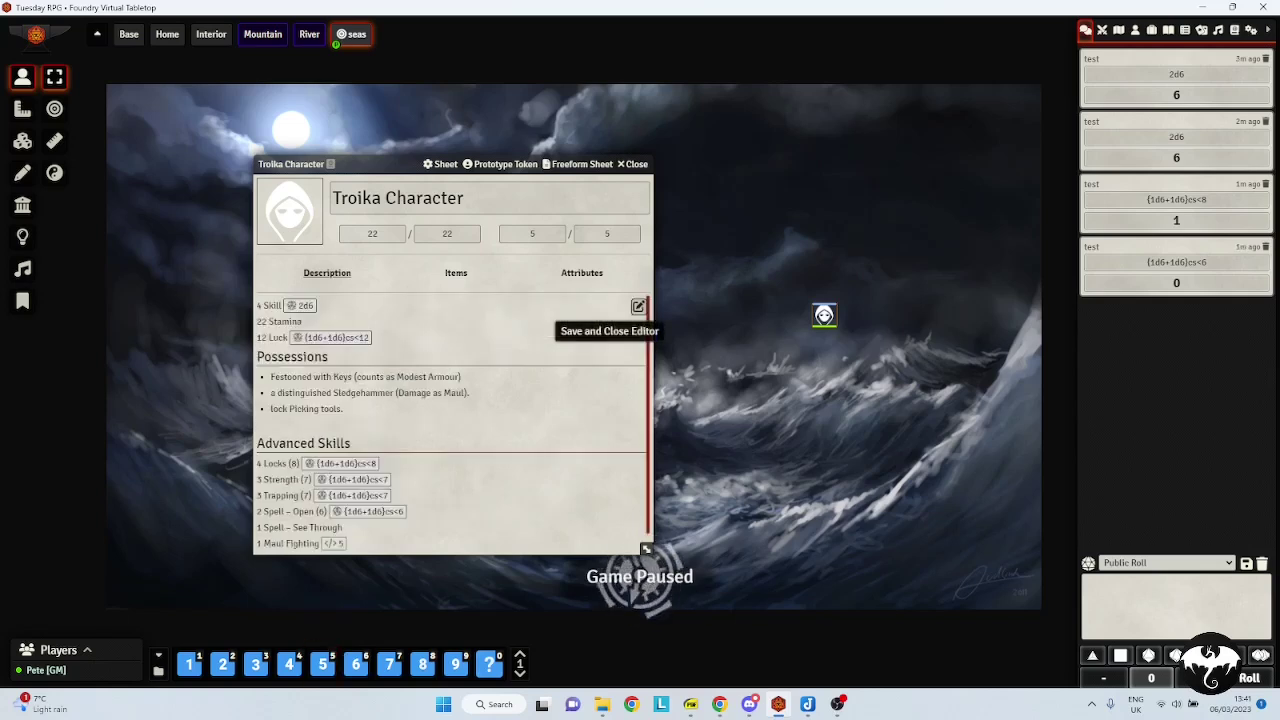
Run the macro linked beside Maul Fighting to roll its damage, and close the character sheet
scroll(333, 527, "down", 1)
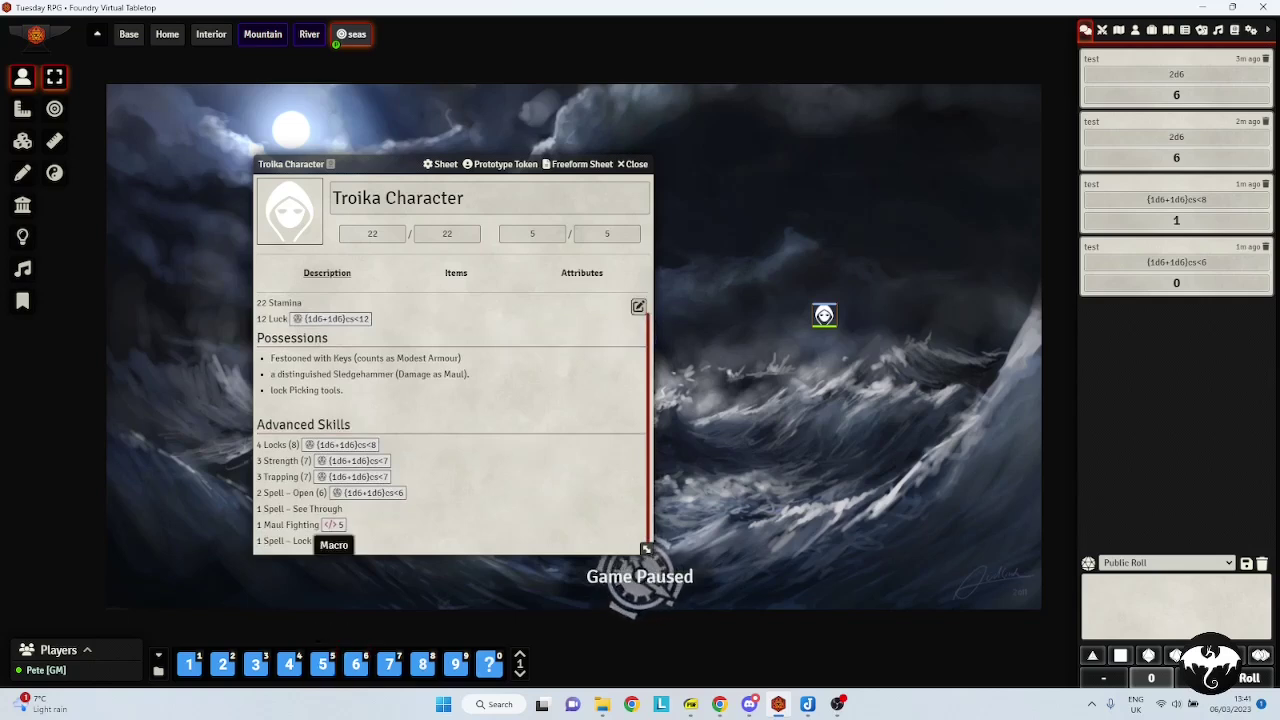
left_click(333, 524)
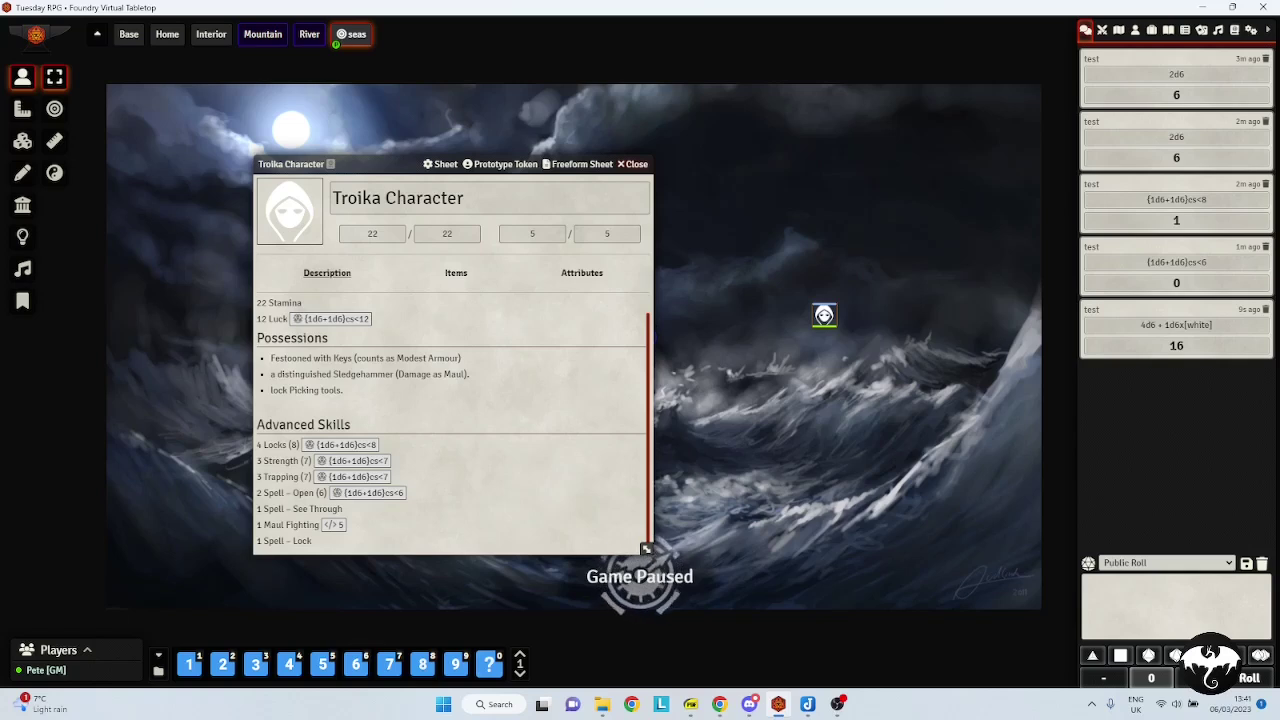
key("Escape")
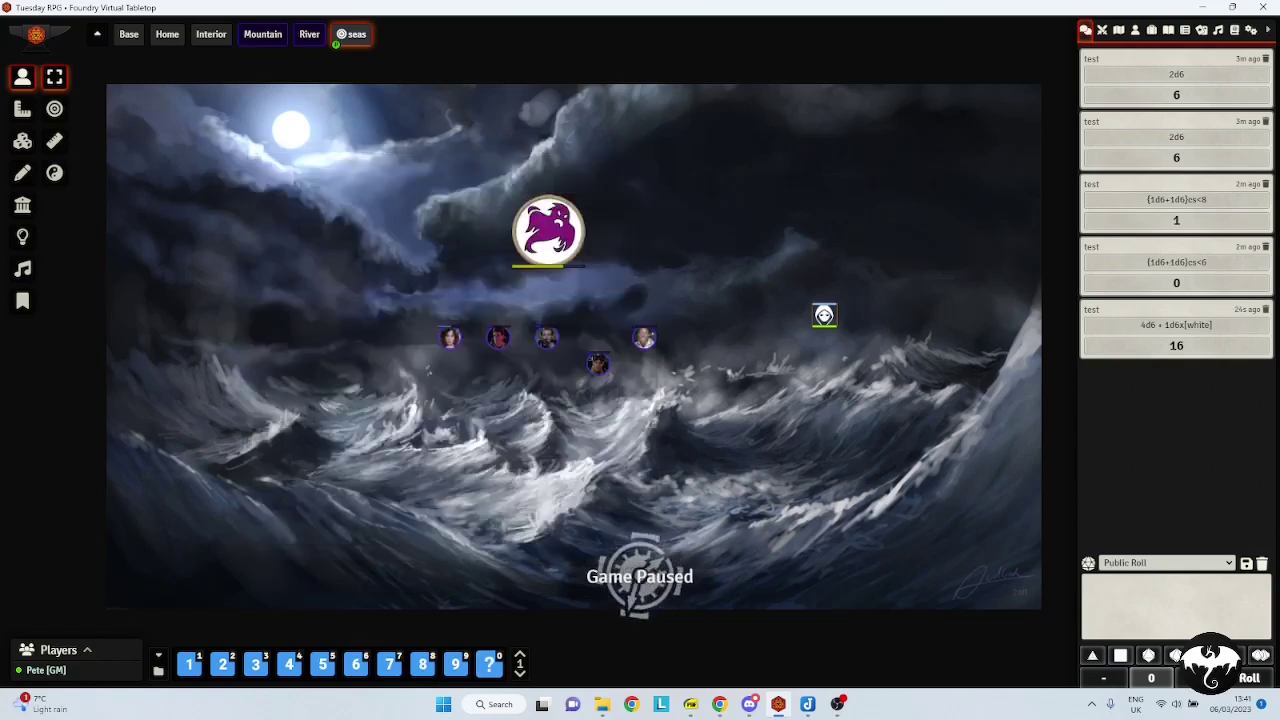
Look through the world's module list down to Freeform Sheets and PDF Pager
left_click(1251, 30)
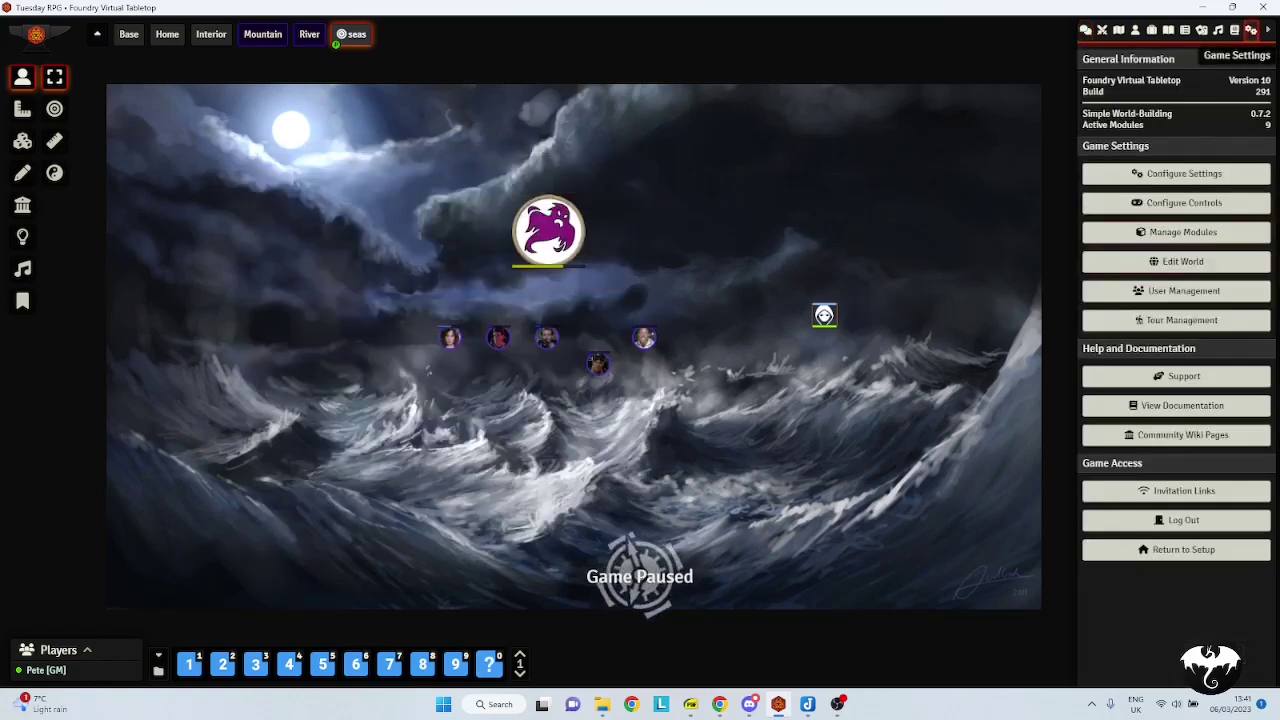
left_click(1183, 231)
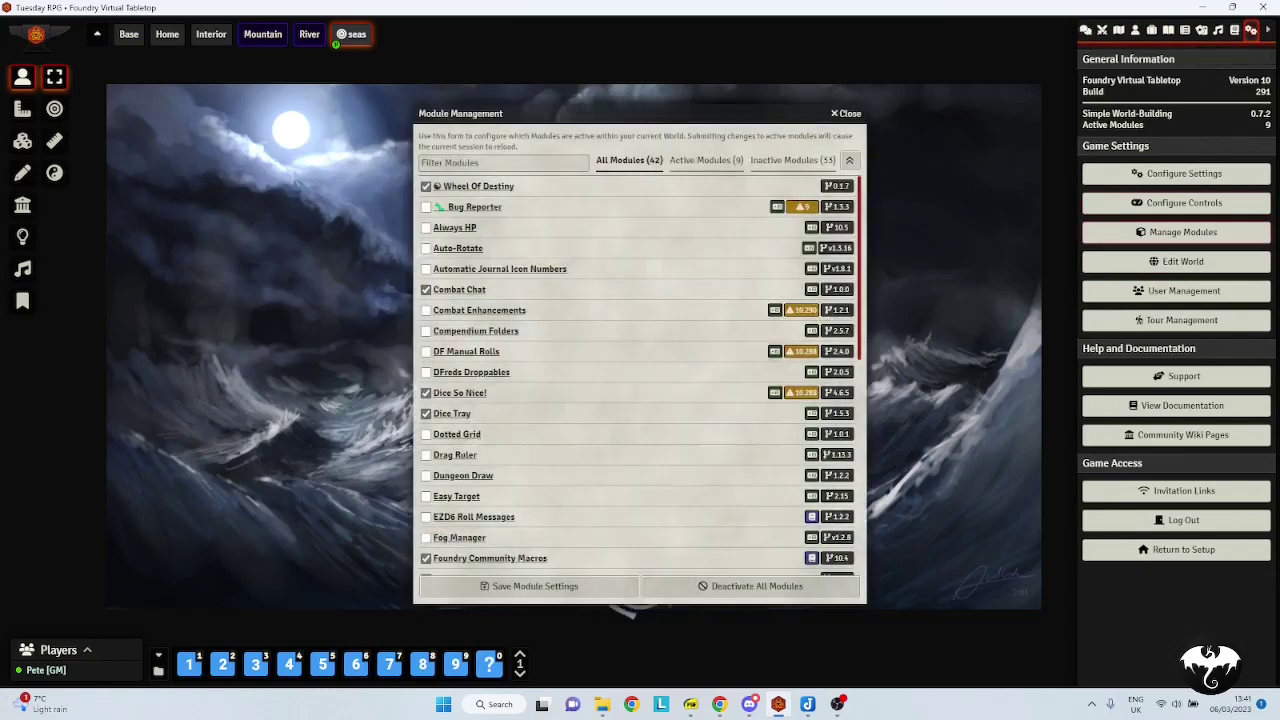
scroll(640, 370, "down", 3)
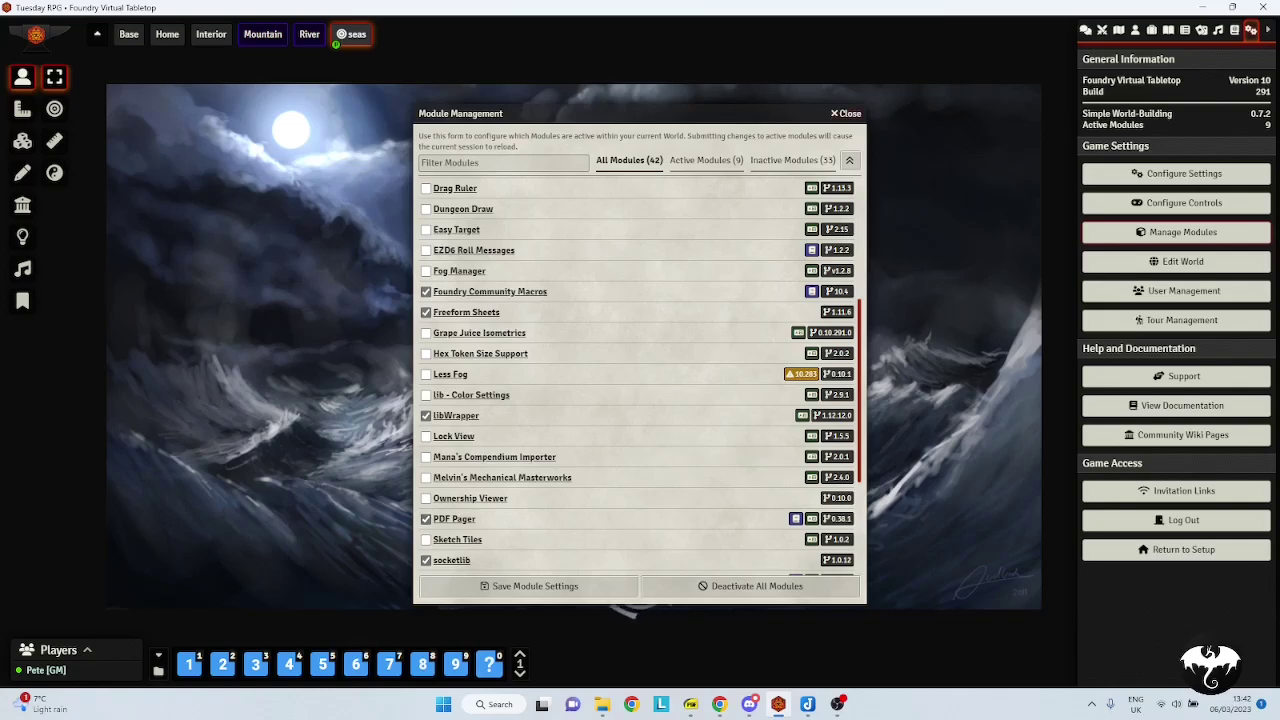
key("Escape")
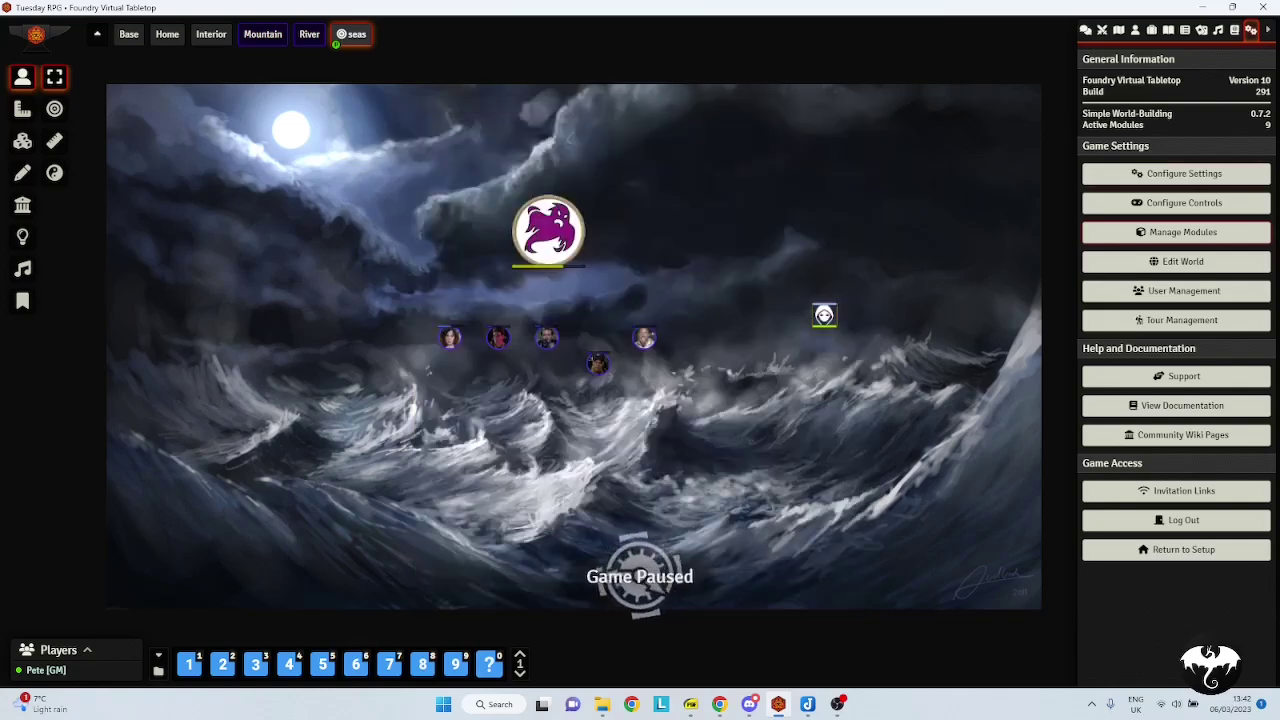
Select Hollow Earth Expedition - Character Sheet.pdf as PDF Pager's PDF for 'character' actor sheets and save the settings
left_click(1175, 173)
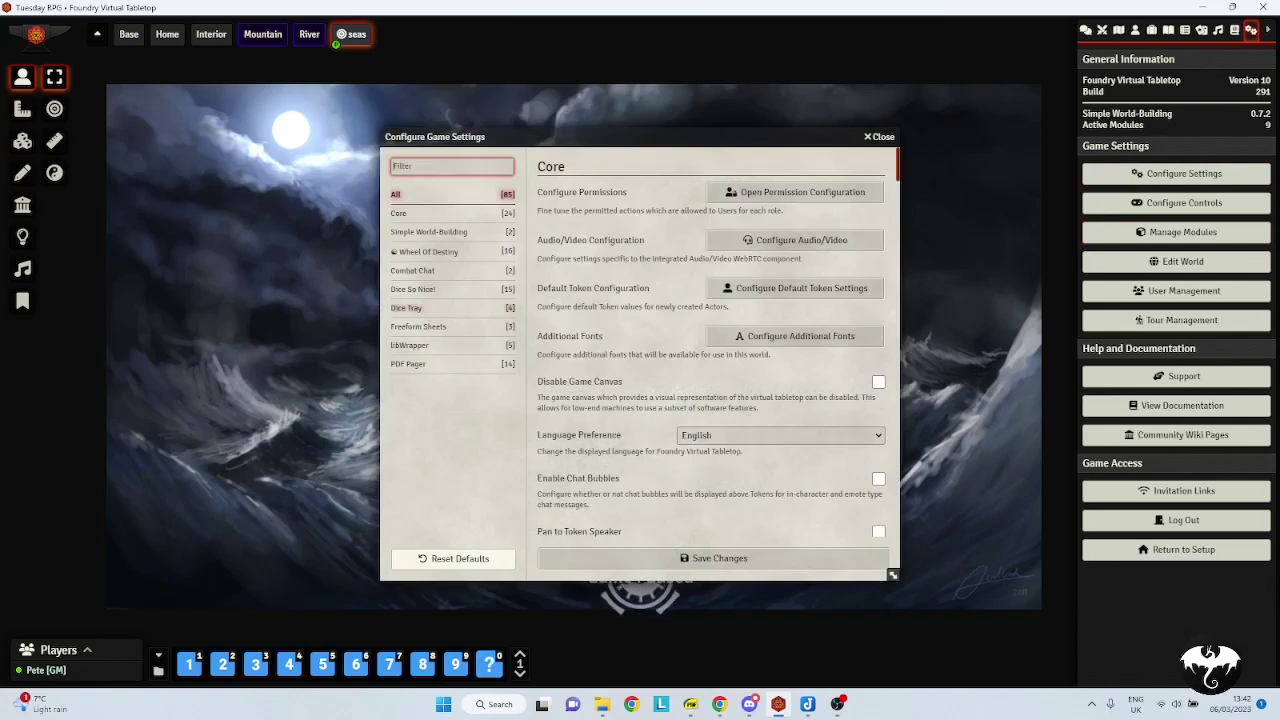
left_click(408, 364)
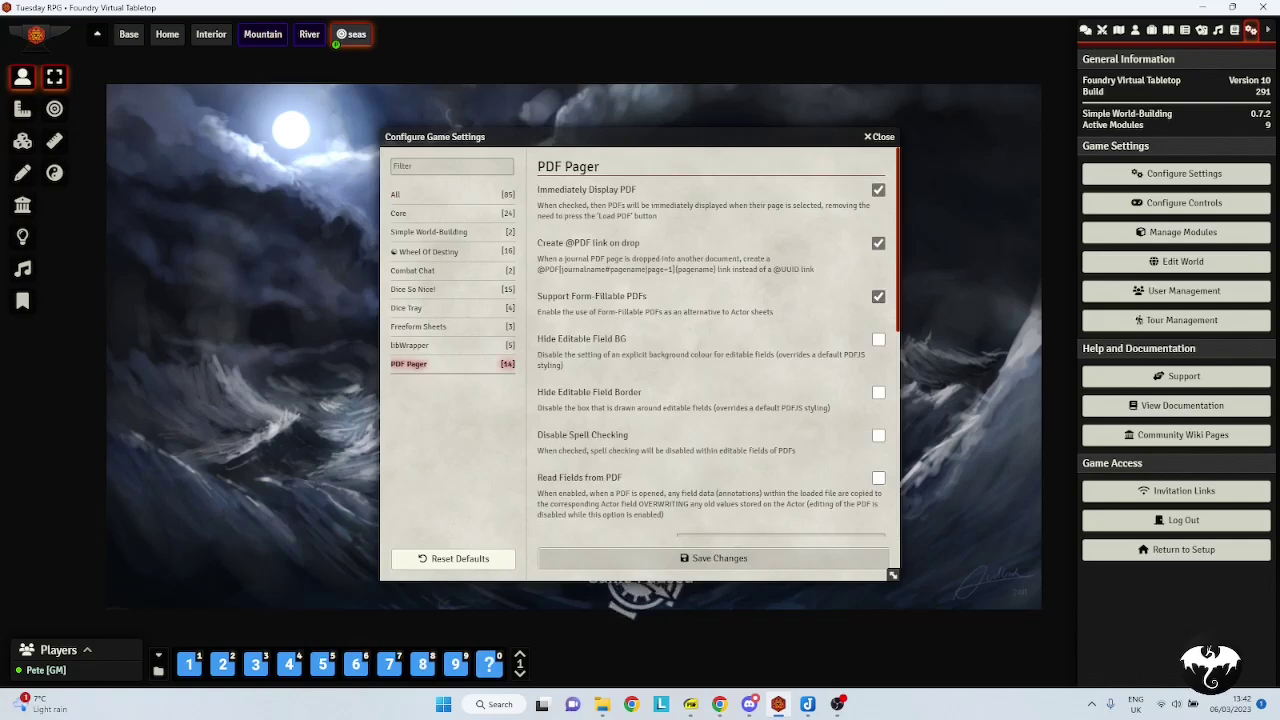
scroll(712, 341, "down", 5)
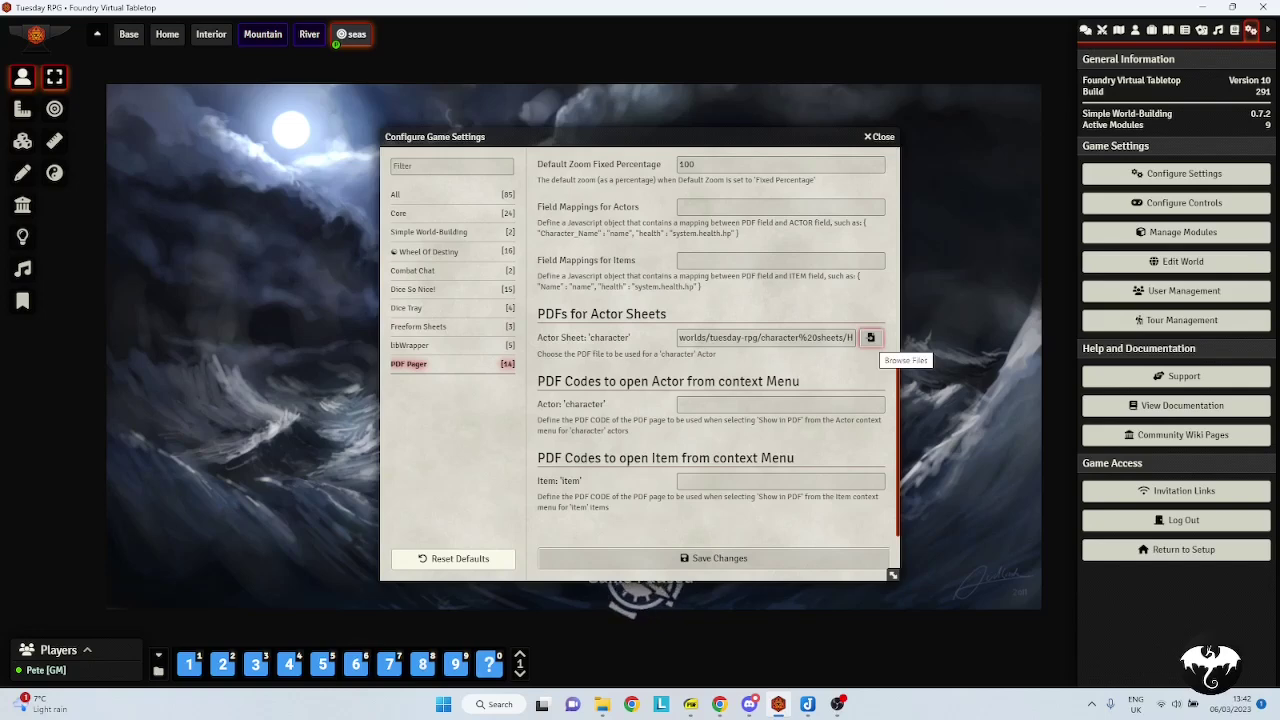
left_click(870, 338)
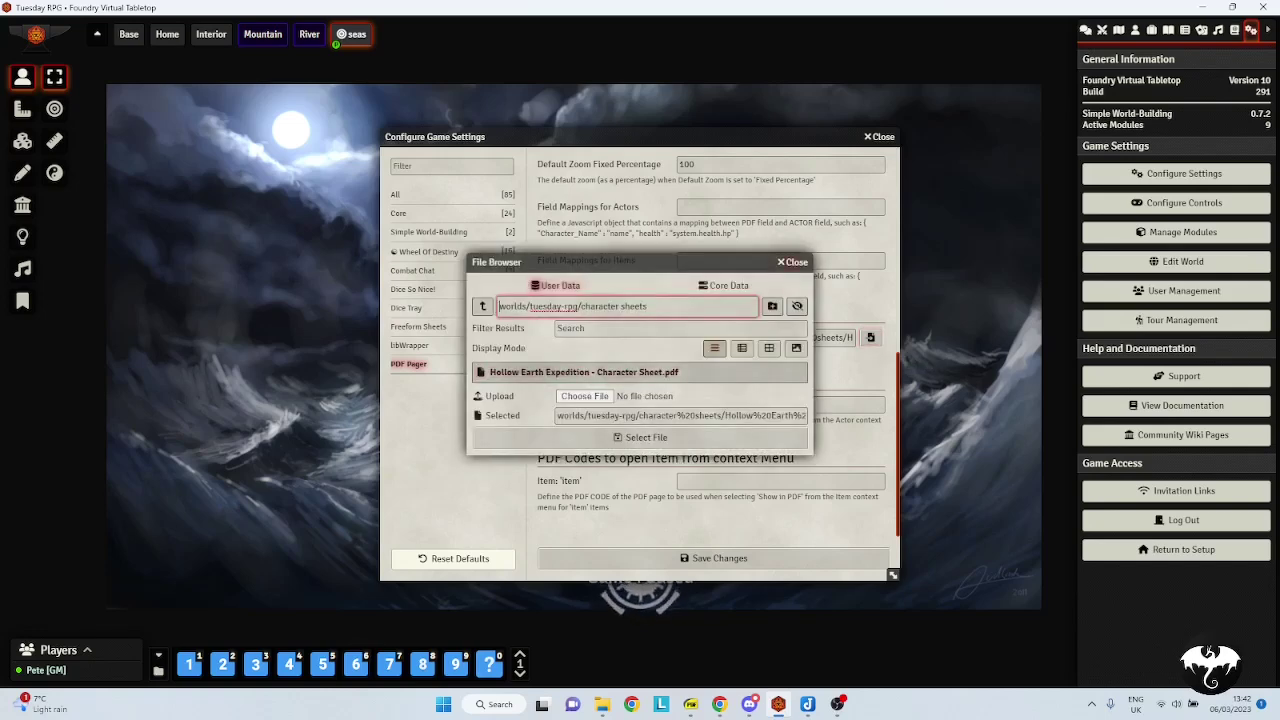
left_click(646, 437)
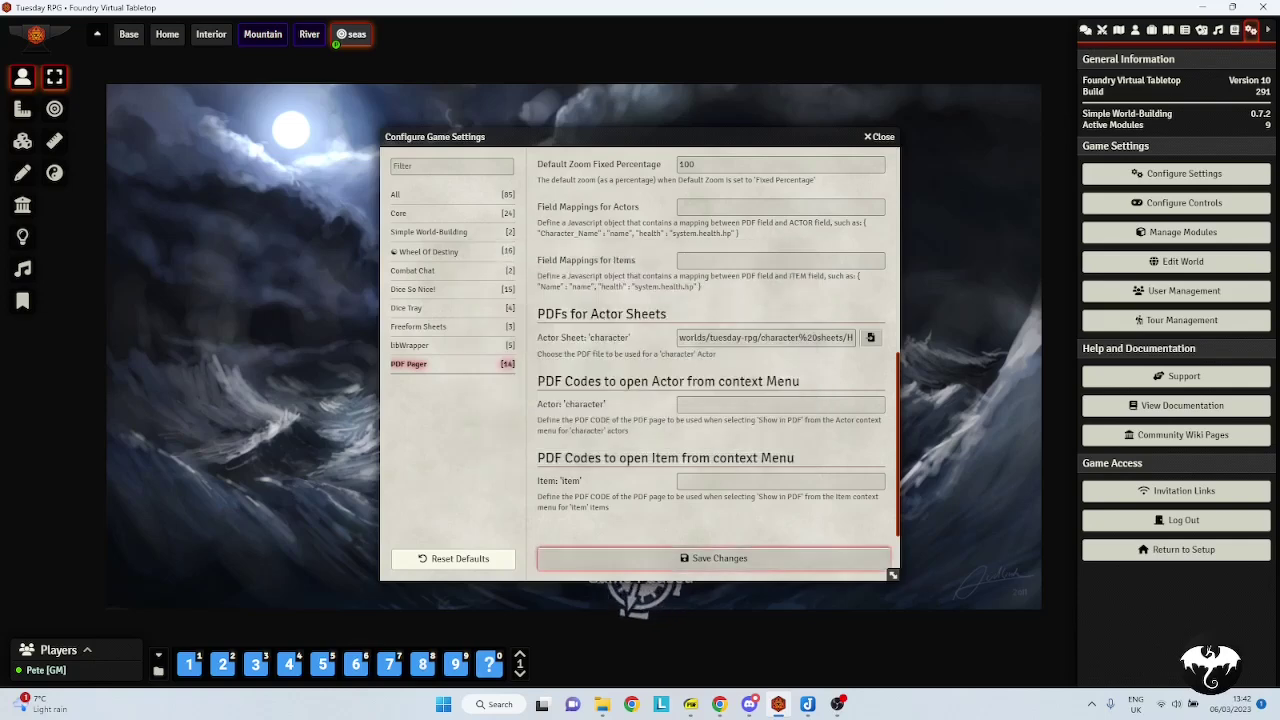
left_click(712, 558)
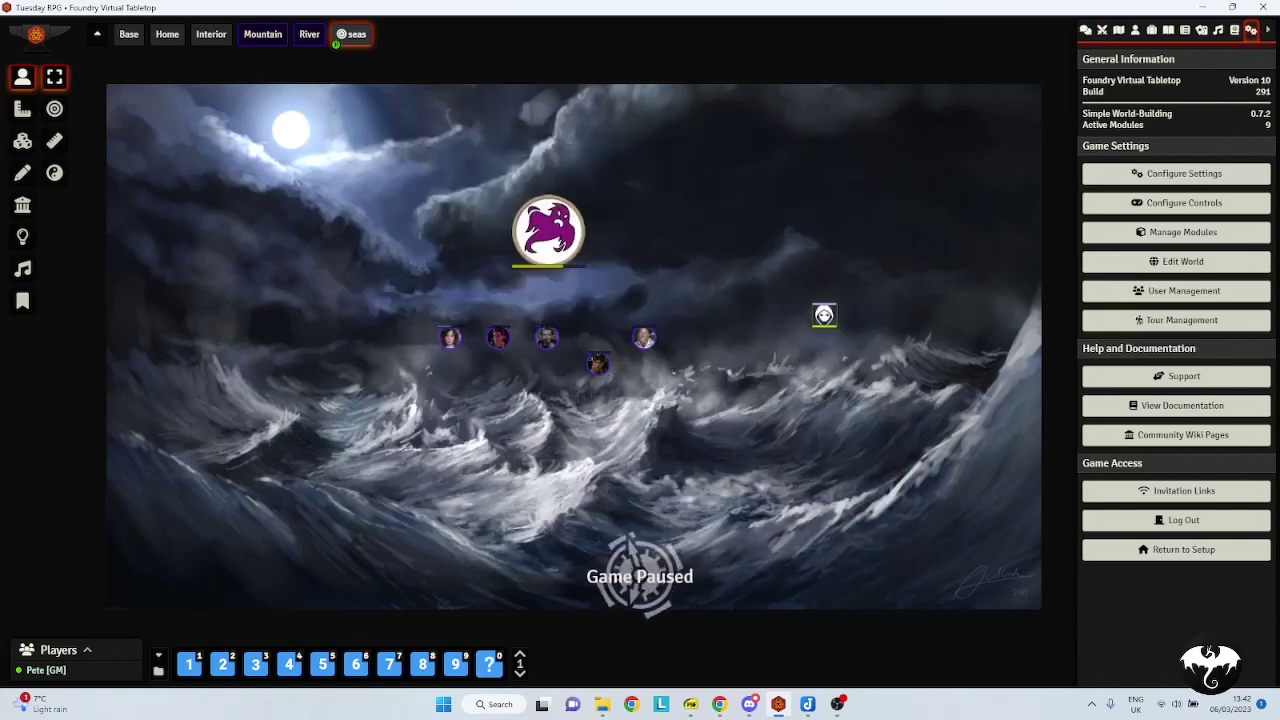
Open the Hex Character's PDF sheet from the HEX actor folder
left_click(1134, 30)
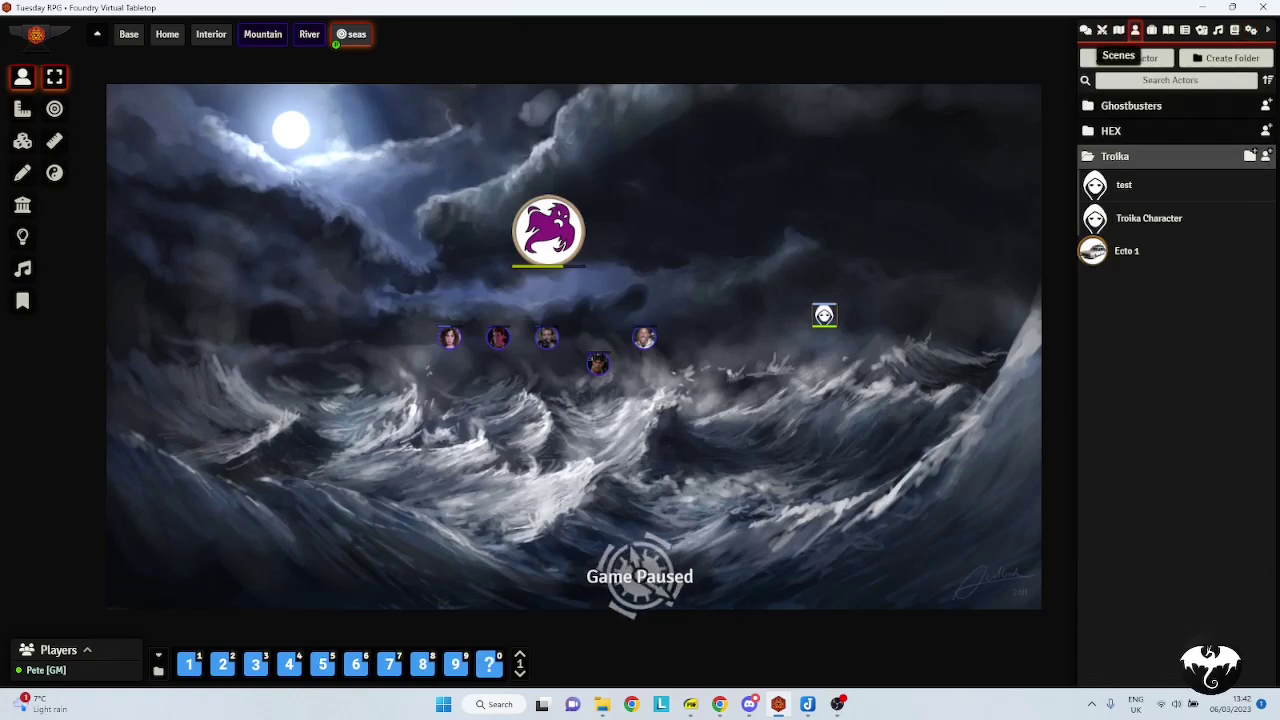
left_click(1110, 131)
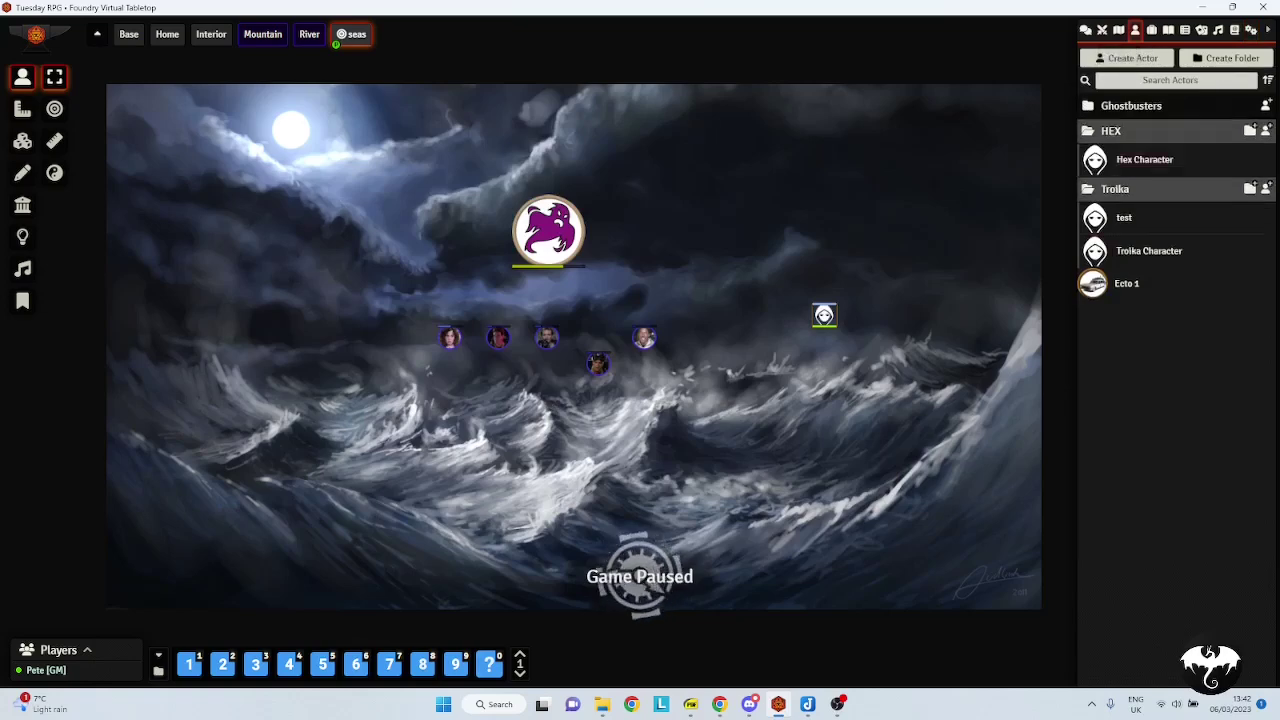
right_click(1140, 160)
left_click(1144, 160)
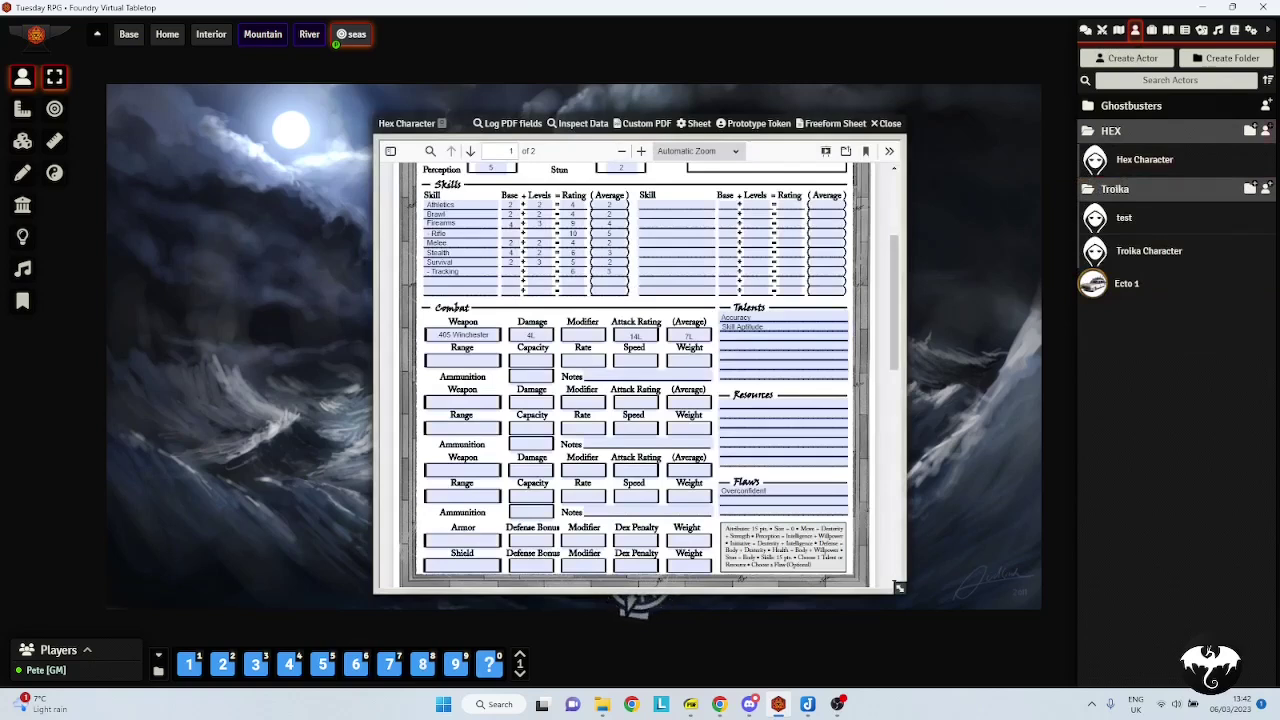
Create a new actor named test2 in the HEX folder
left_click(1266, 131)
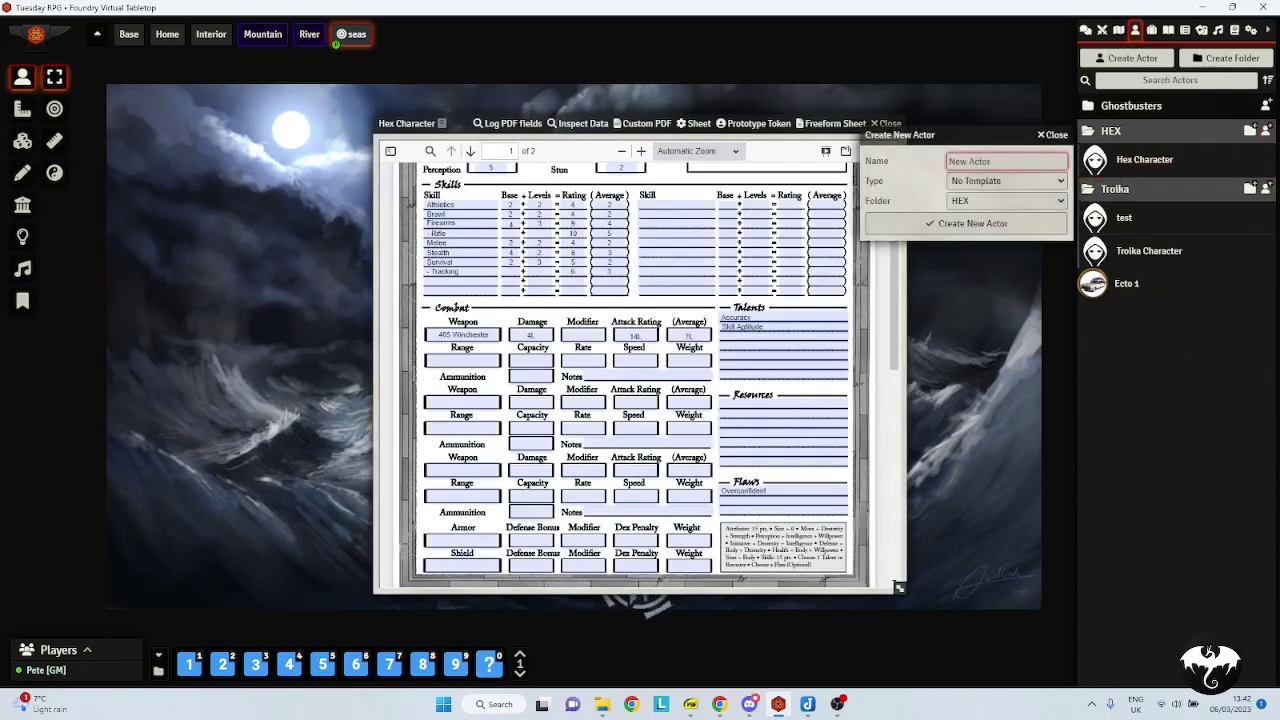
type("test2")
key("Return")
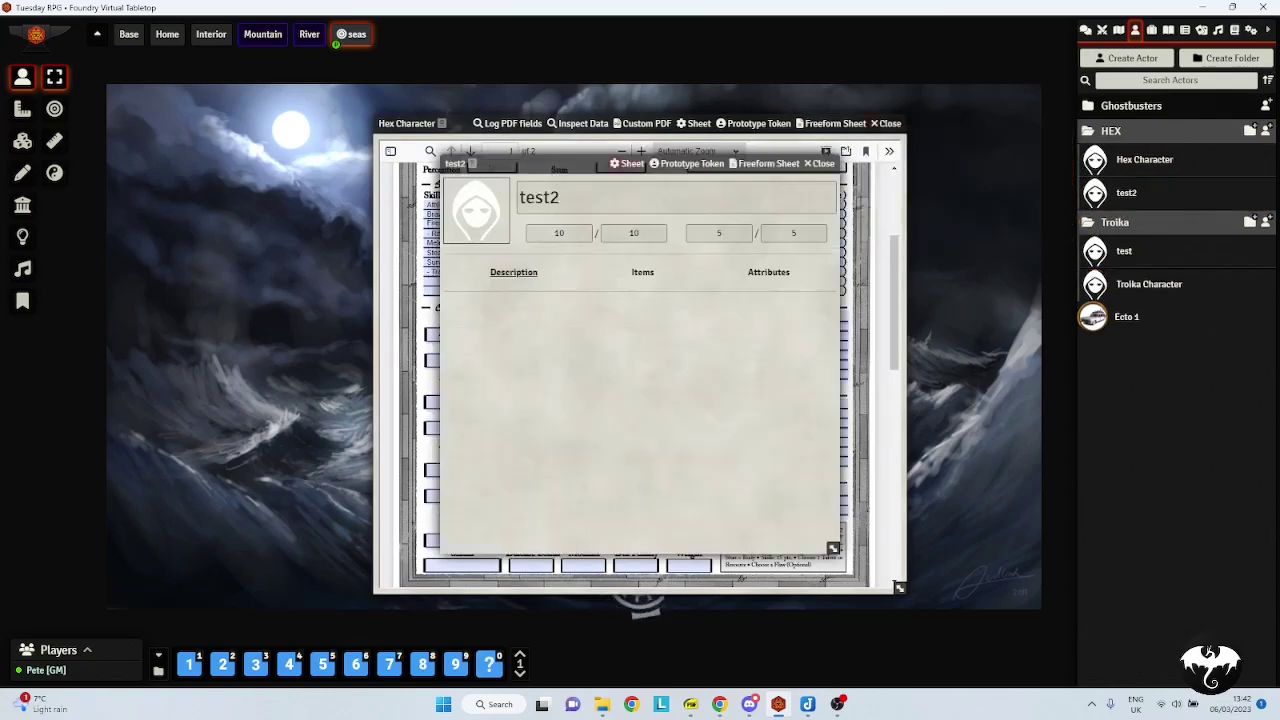
Set both This Sheet and Default Sheet to PDF Sheet for test2, save the configuration and close the sheet
left_click(627, 163)
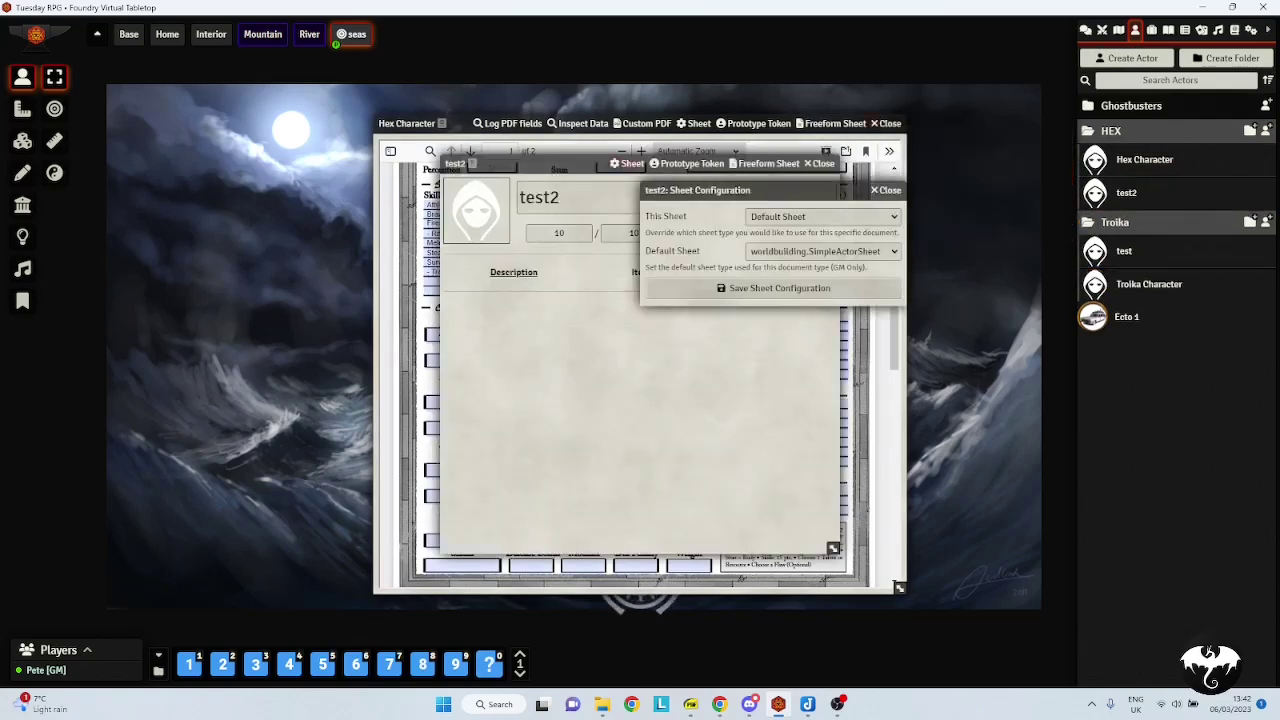
left_click(822, 216)
left_click(814, 257)
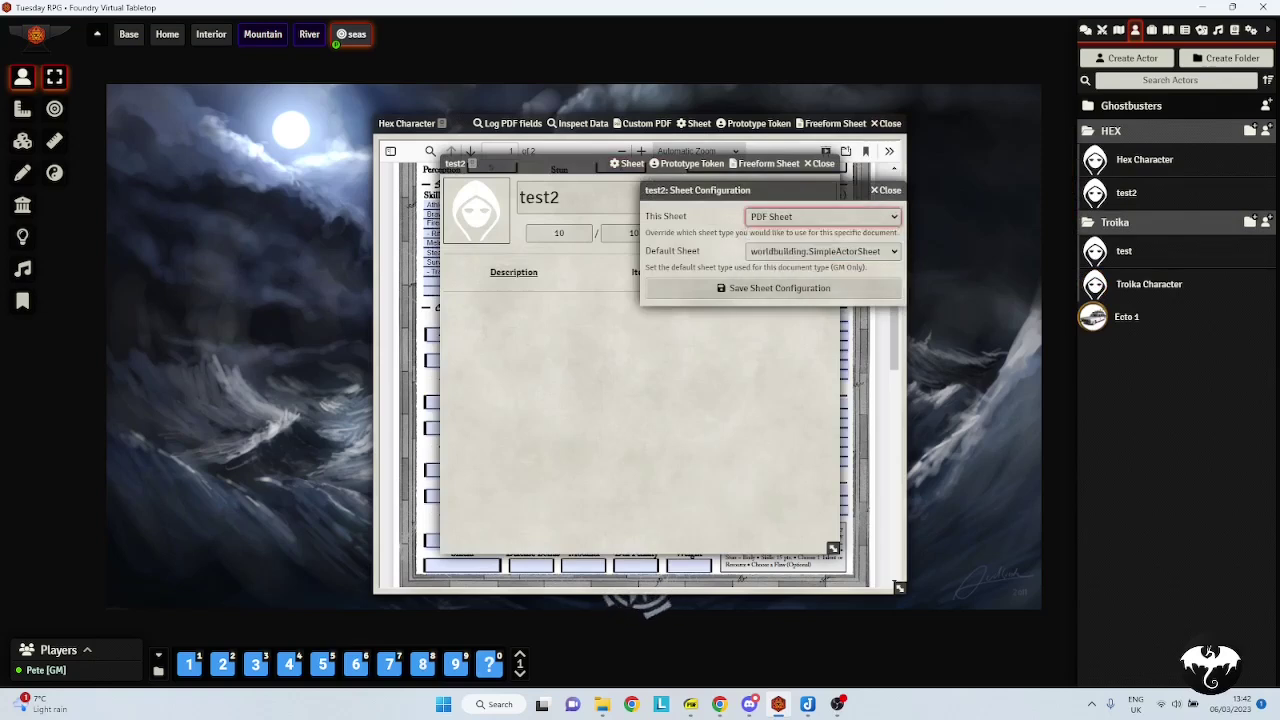
left_click(822, 251)
left_click(814, 278)
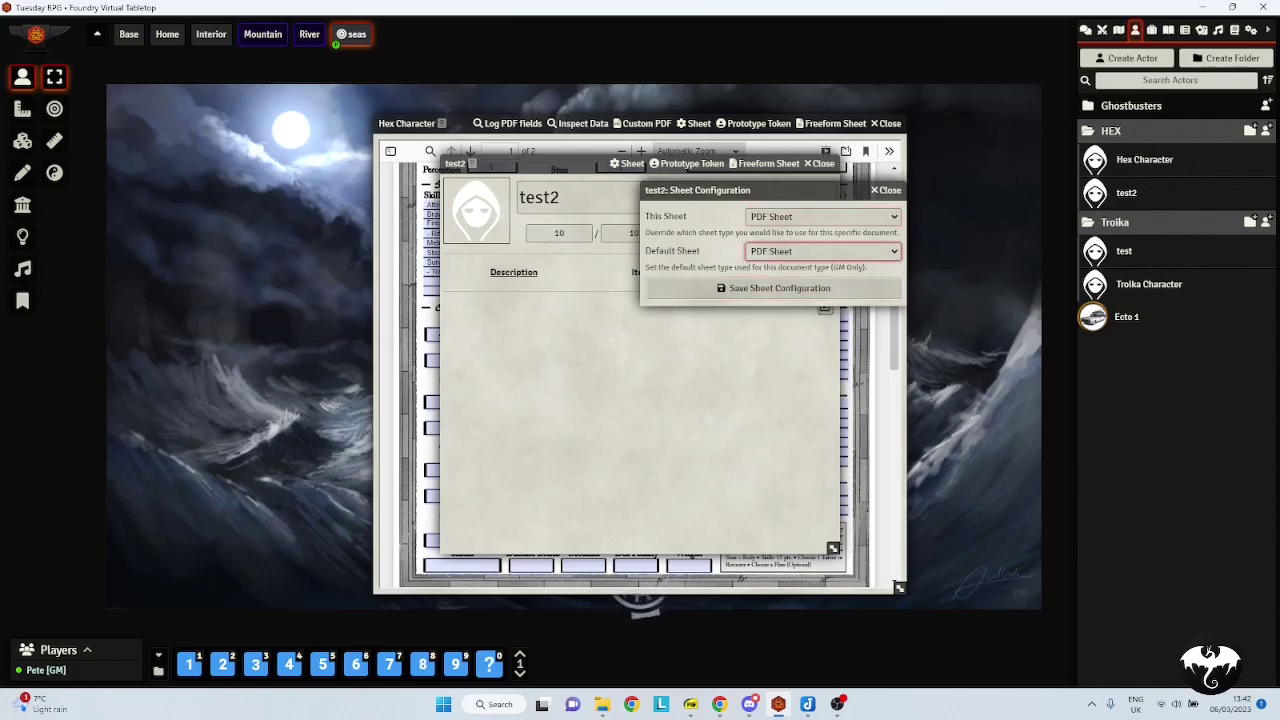
left_click(780, 288)
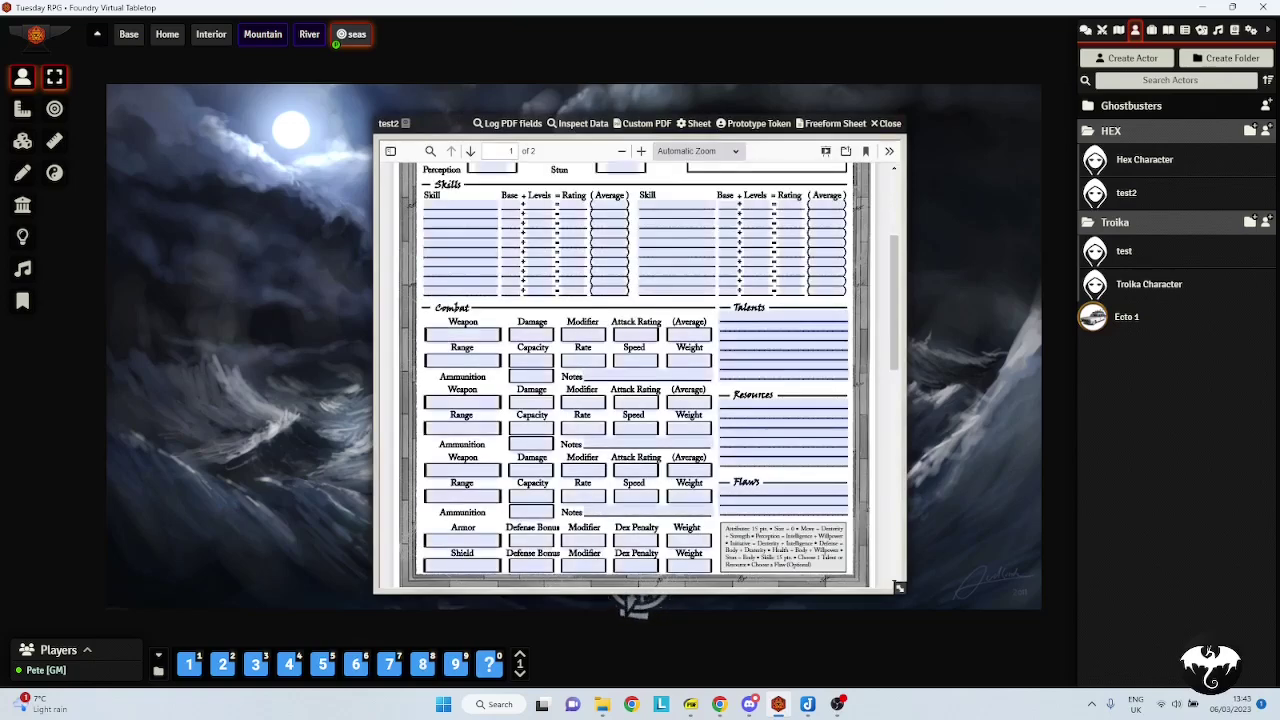
key("Escape")
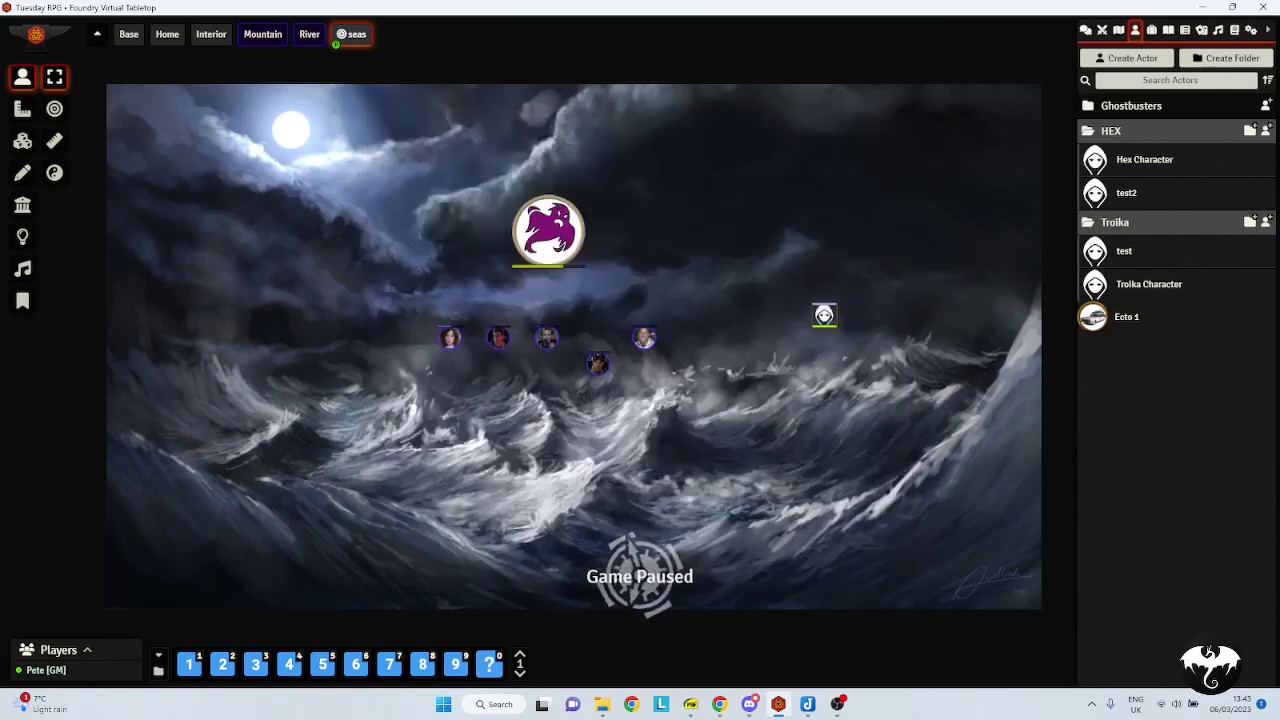
Open Hex Character's PDF sheet, fill in the character's name, and set the Player field to "My Name"
left_click(1144, 159)
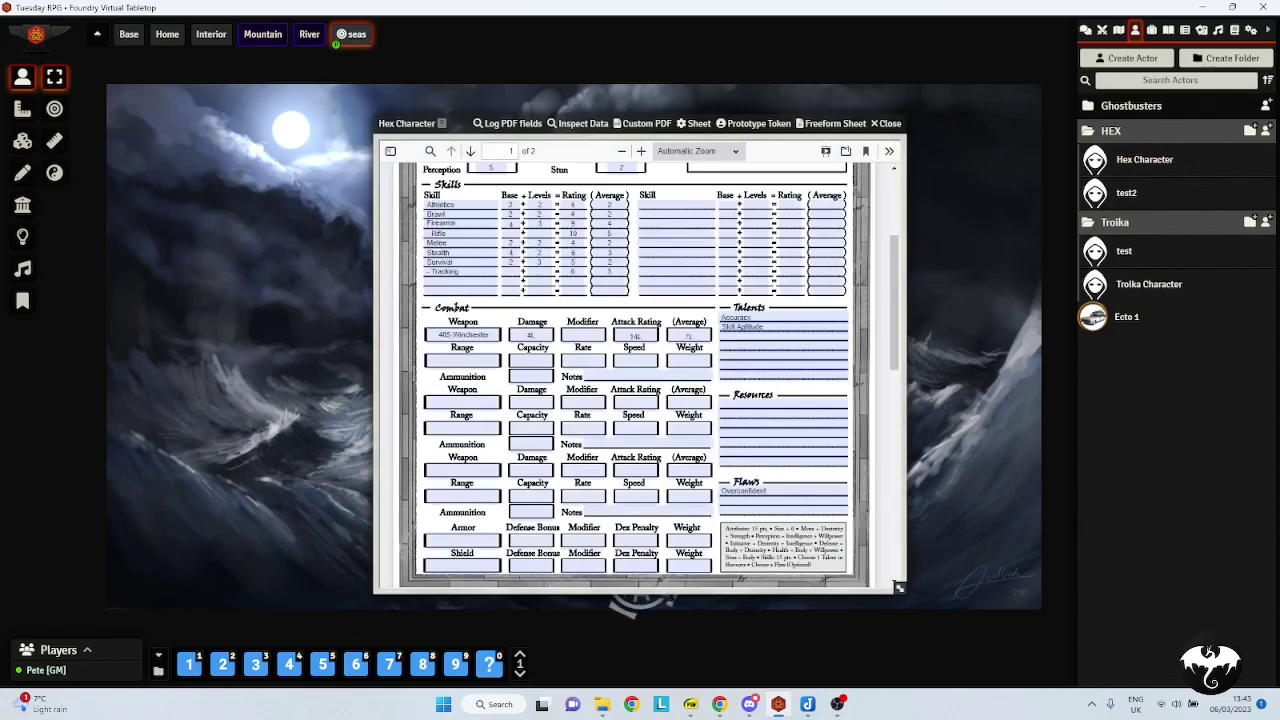
scroll(583, 403, "up", 3)
left_click(634, 203)
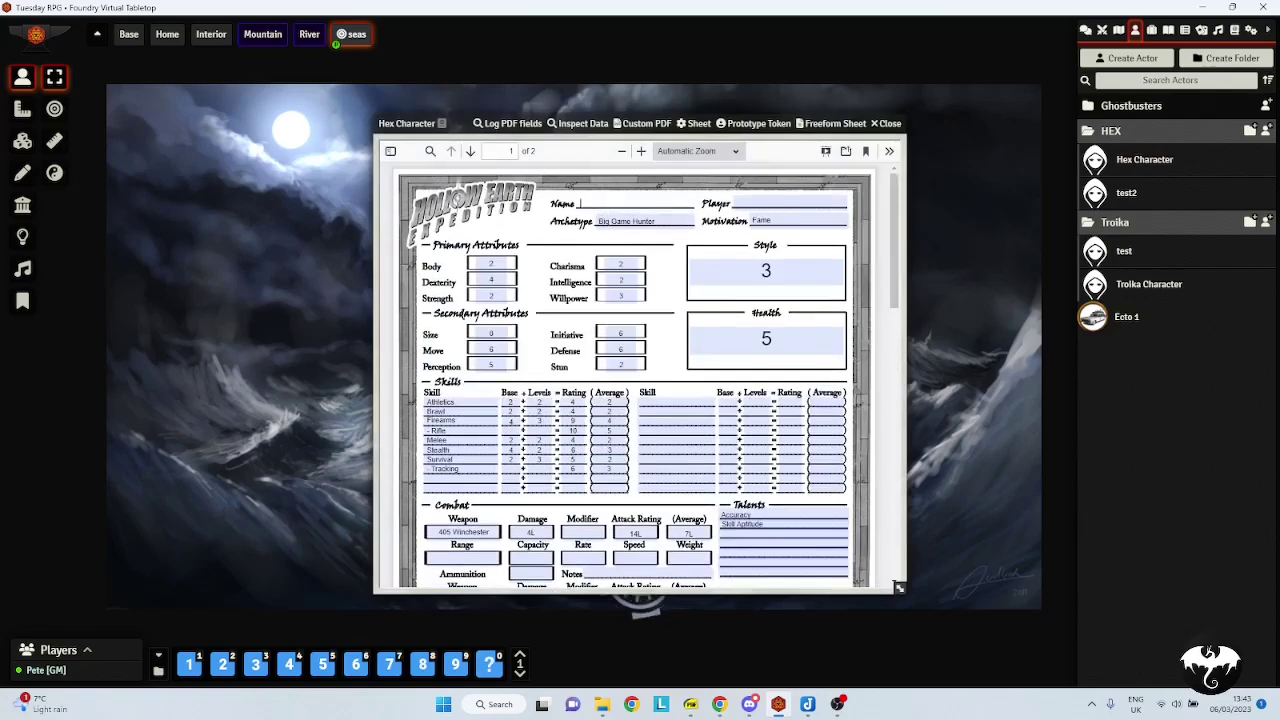
type("Big A")
type("enni")
left_click(789, 203)
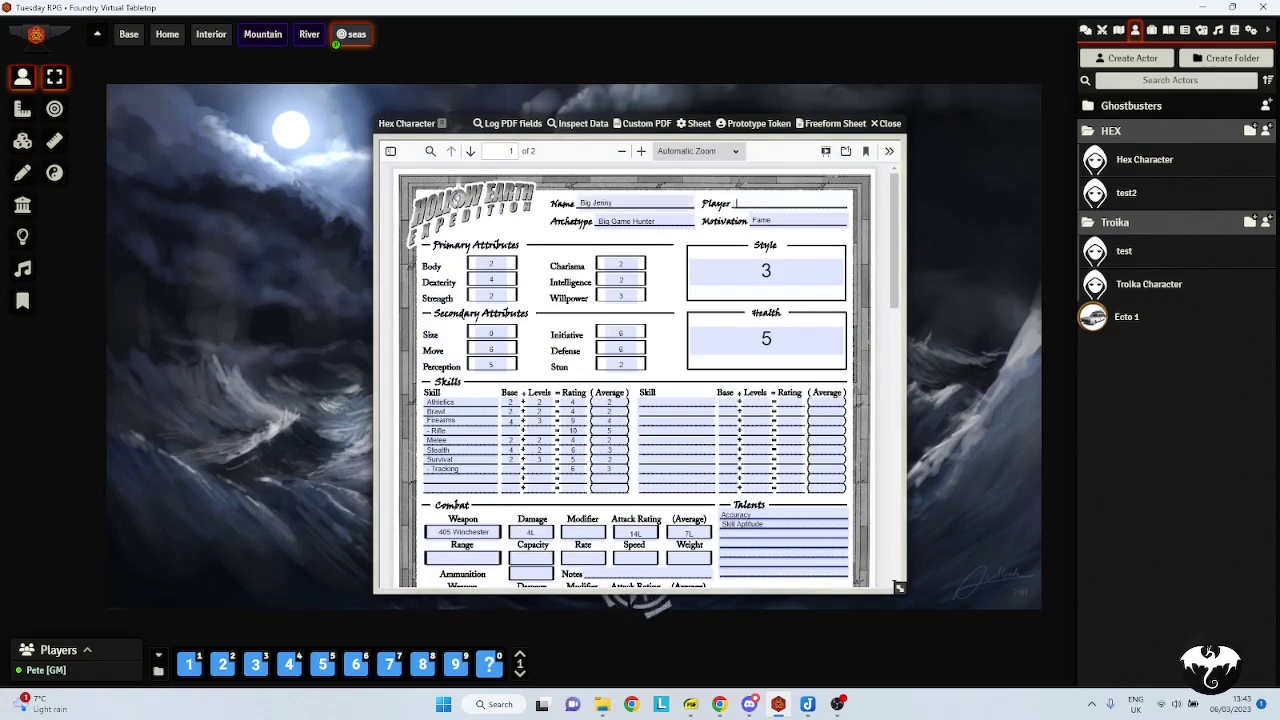
type("My NAme")
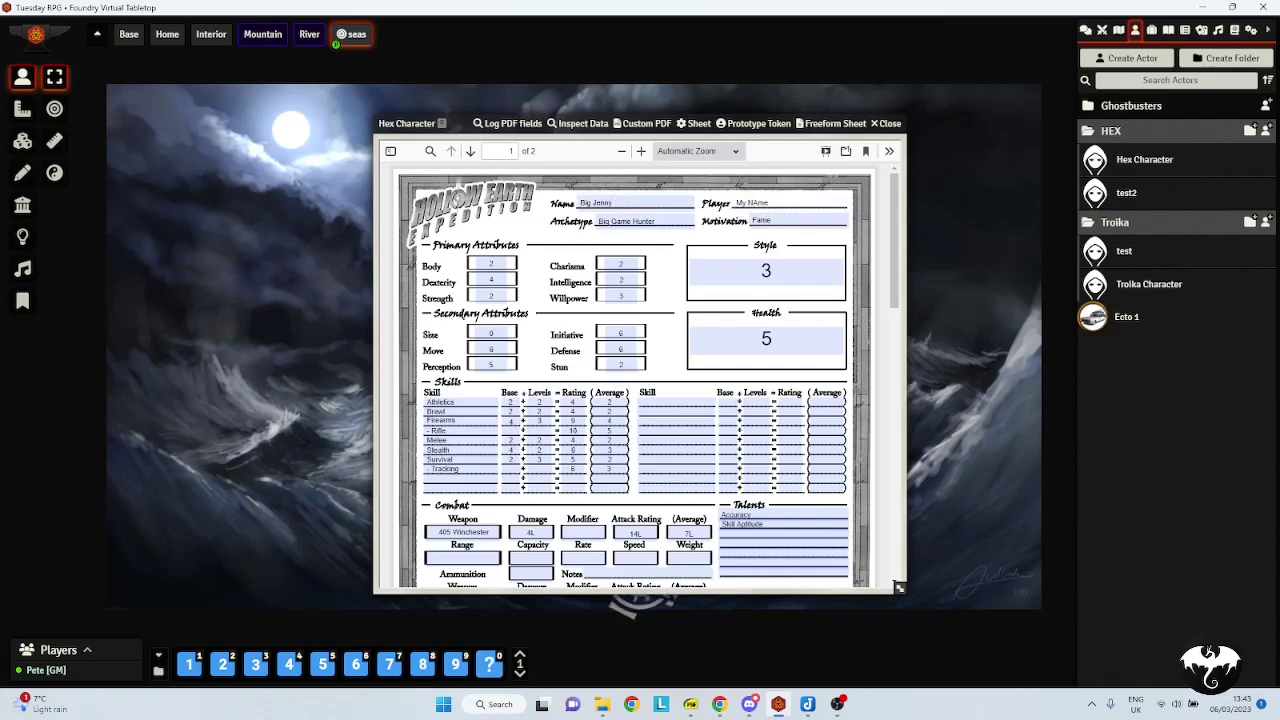
key("ctrl+shift+Left")
type("Name")
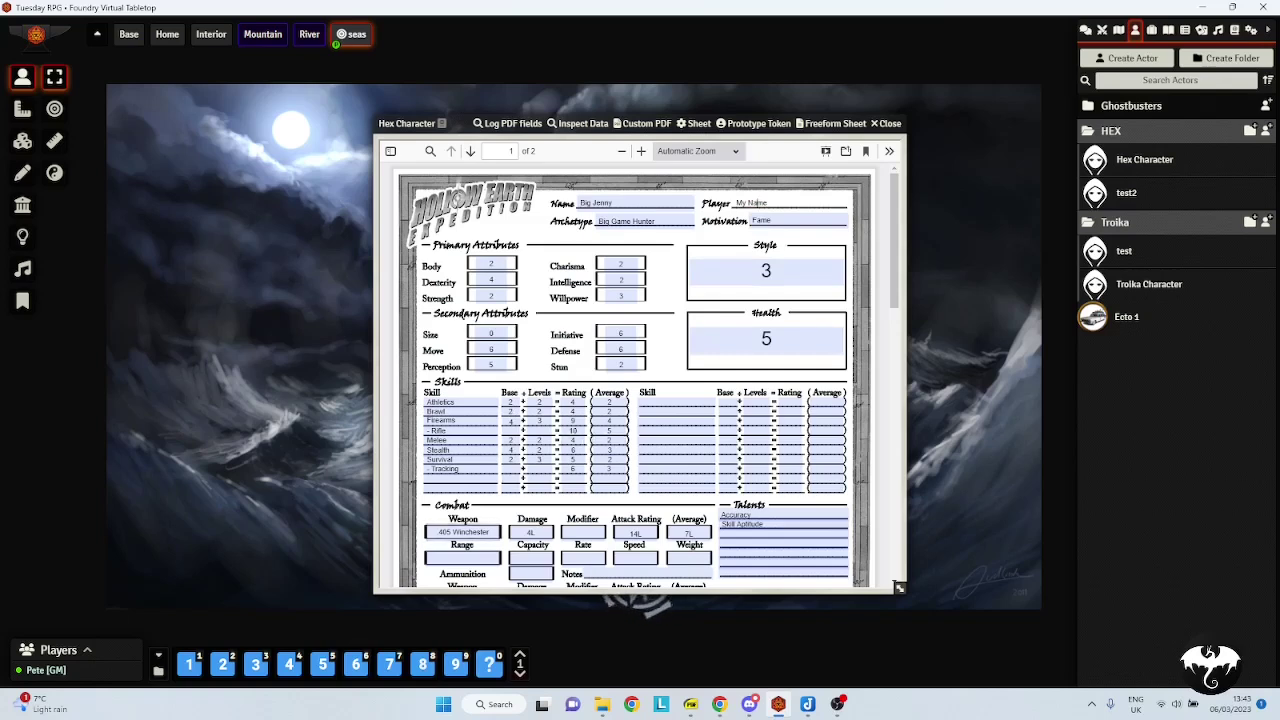
Switch the macro hotbar to page 5 and make a 2d6 public roll with the dice tray
left_click(519, 673)
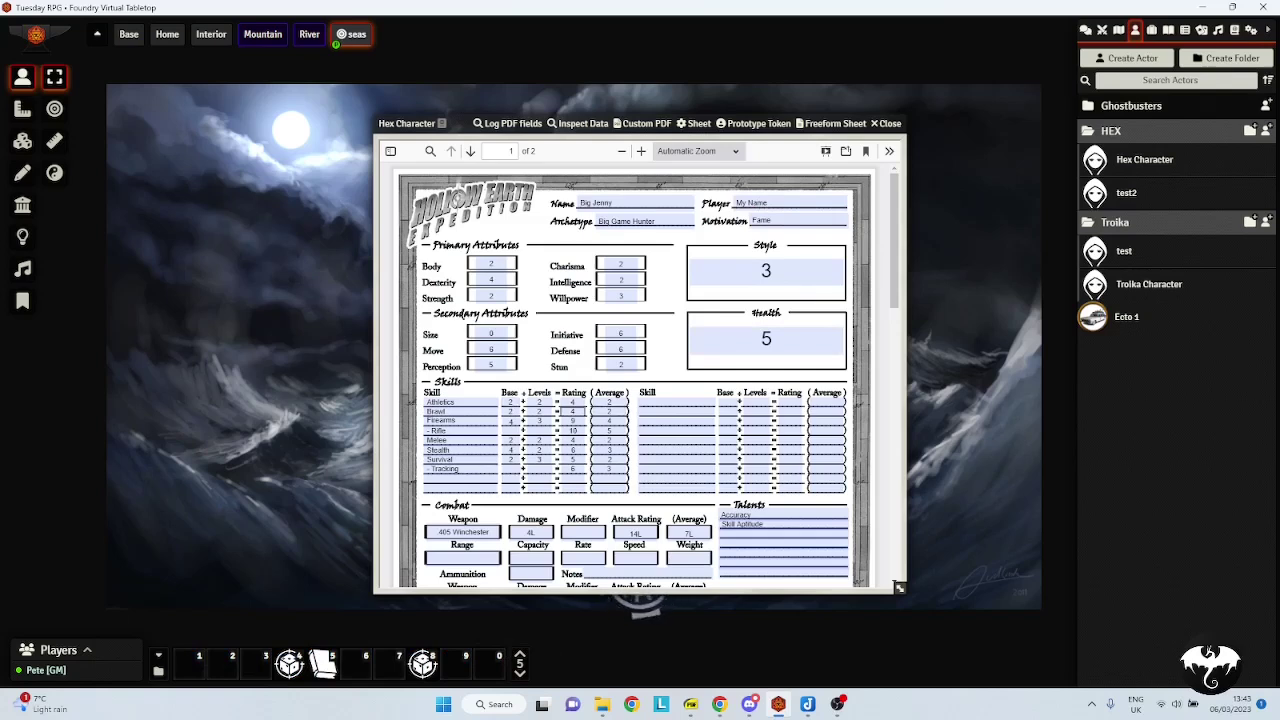
key("c")
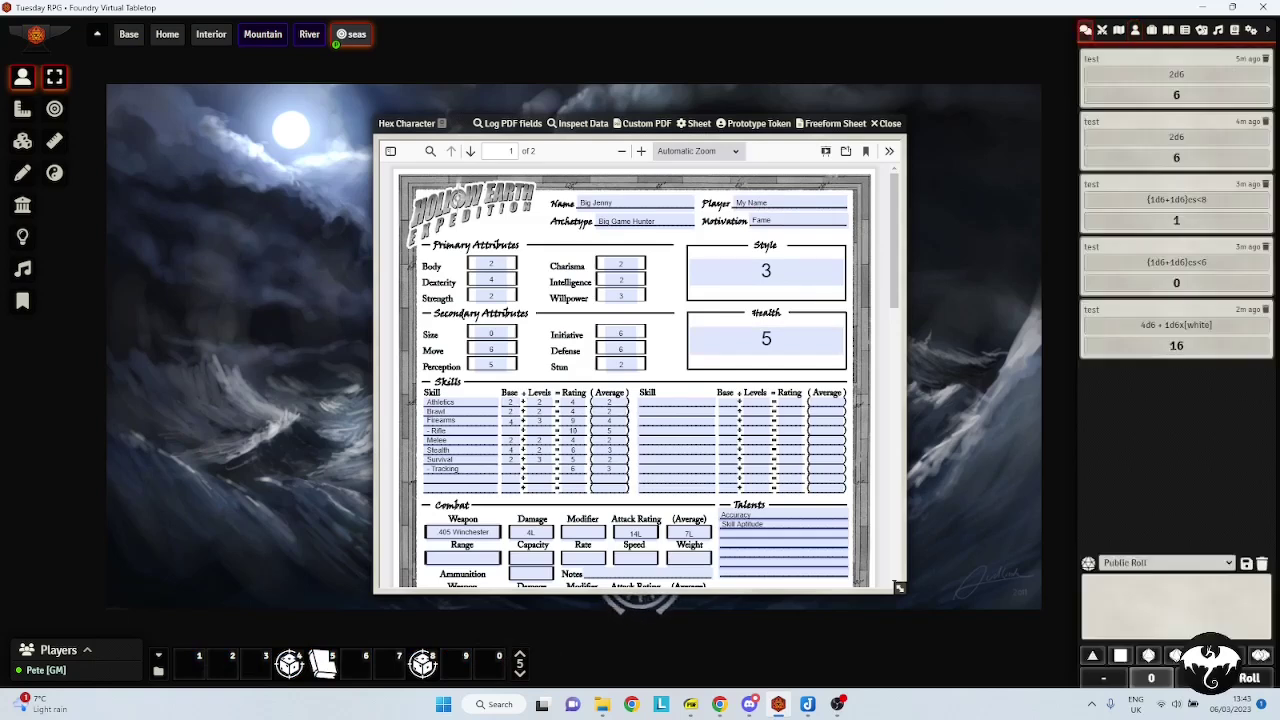
left_click(1120, 655)
left_click(1249, 678)
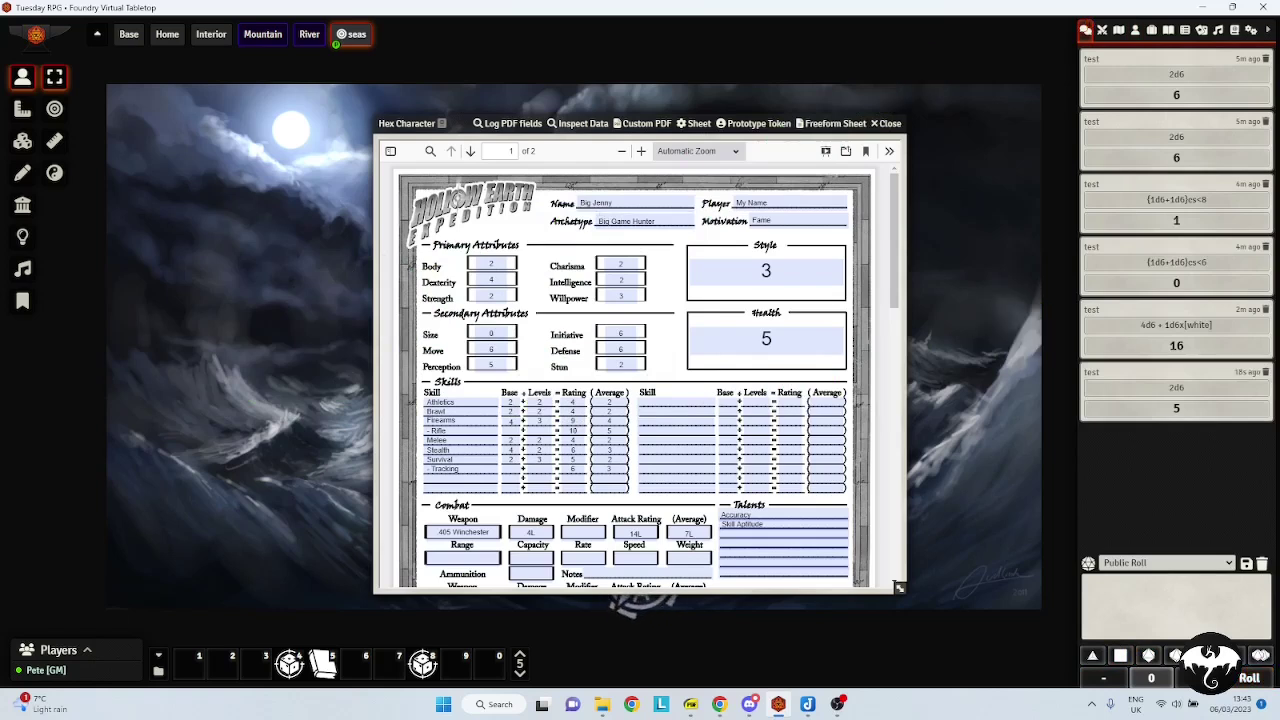
left_click(490, 263)
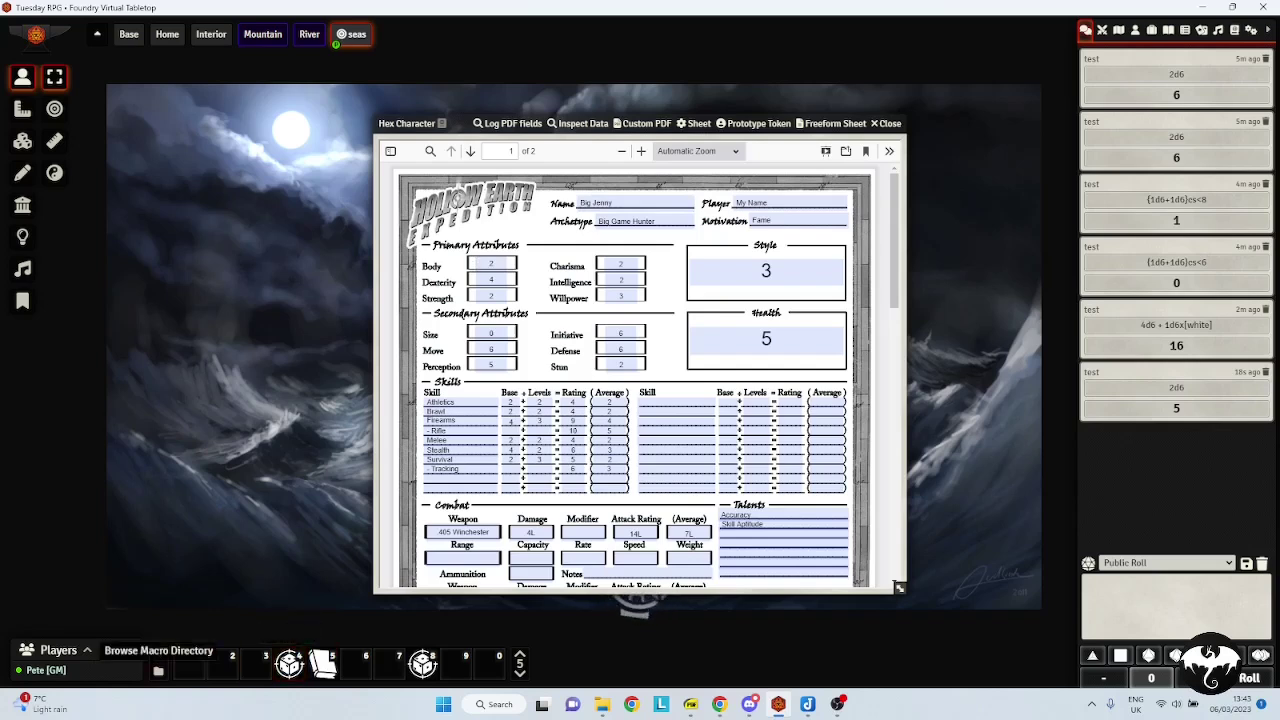
Review the Dice Pool macro's script in the HEX macro folder and assign the macro to hotbar slot 0
left_click(158, 670)
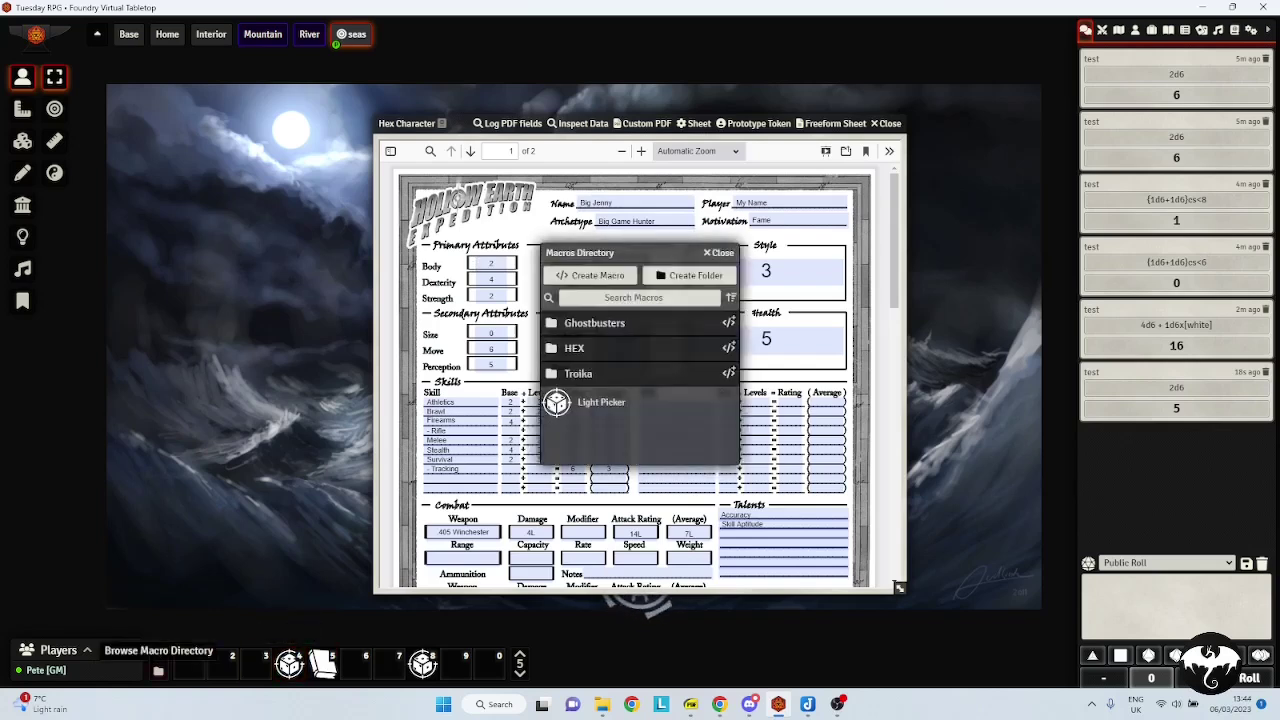
left_click(716, 347)
left_click(598, 376)
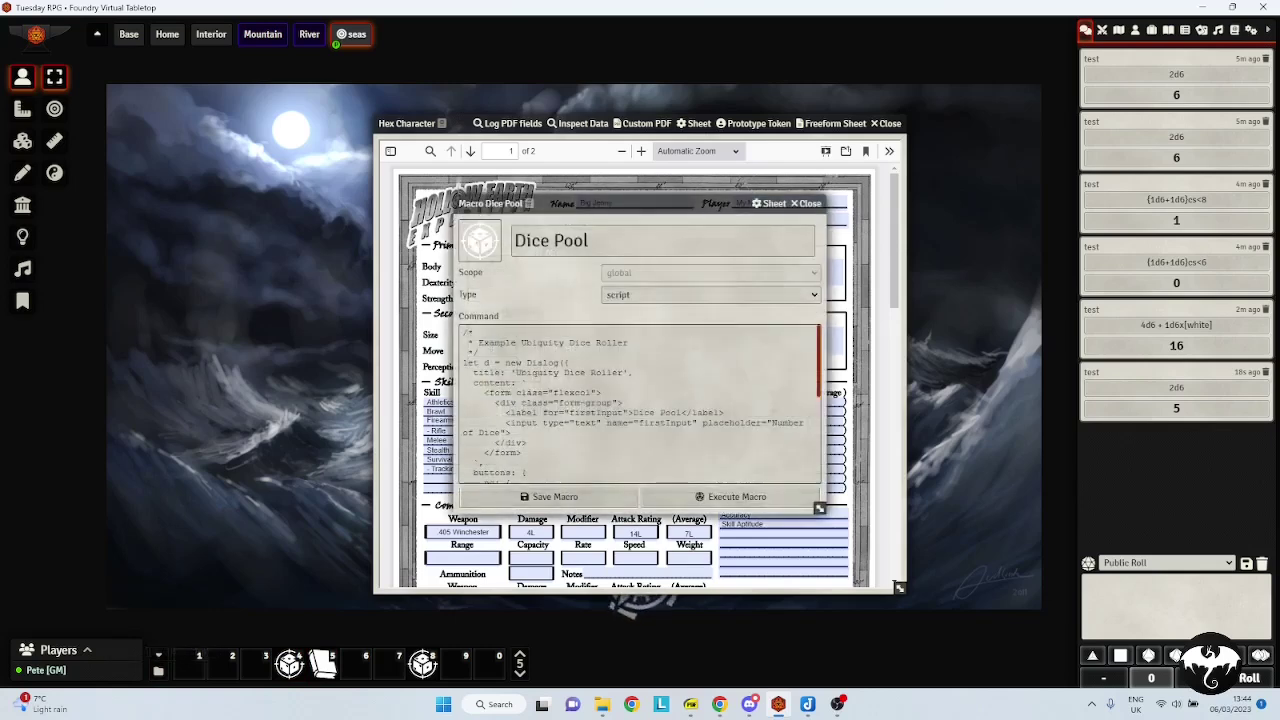
scroll(640, 405, "down", 5)
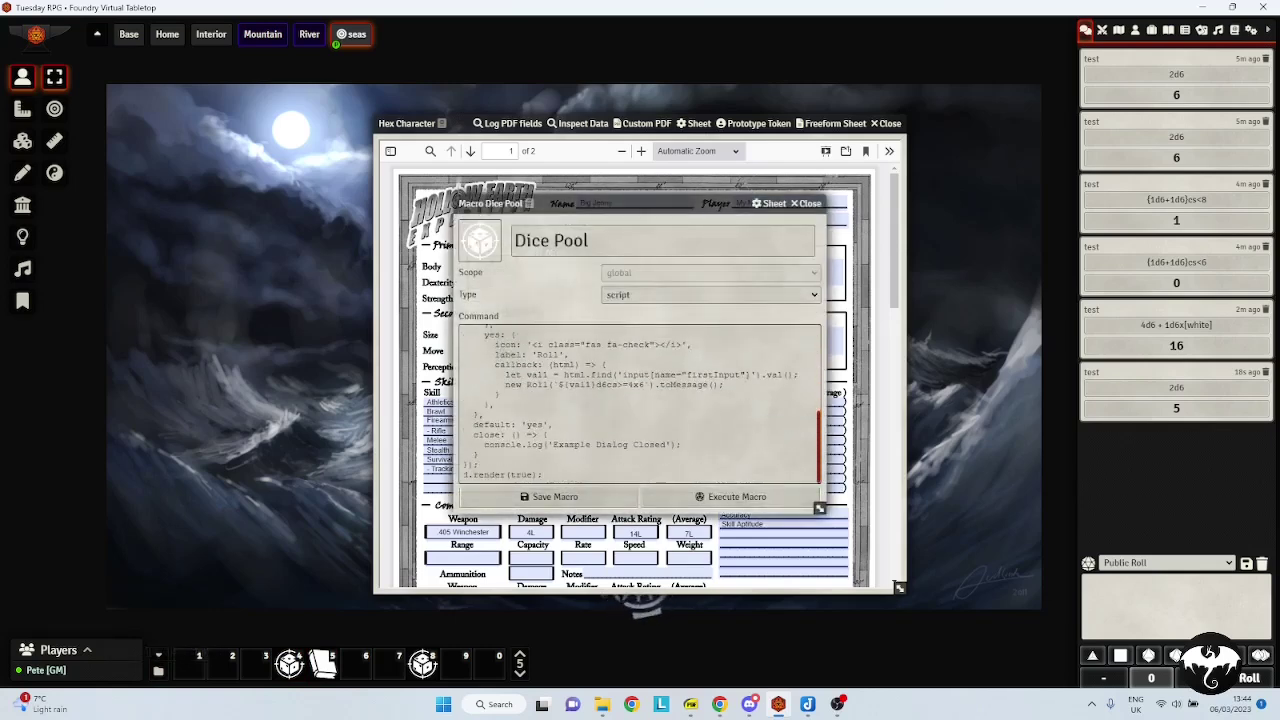
left_click(805, 203)
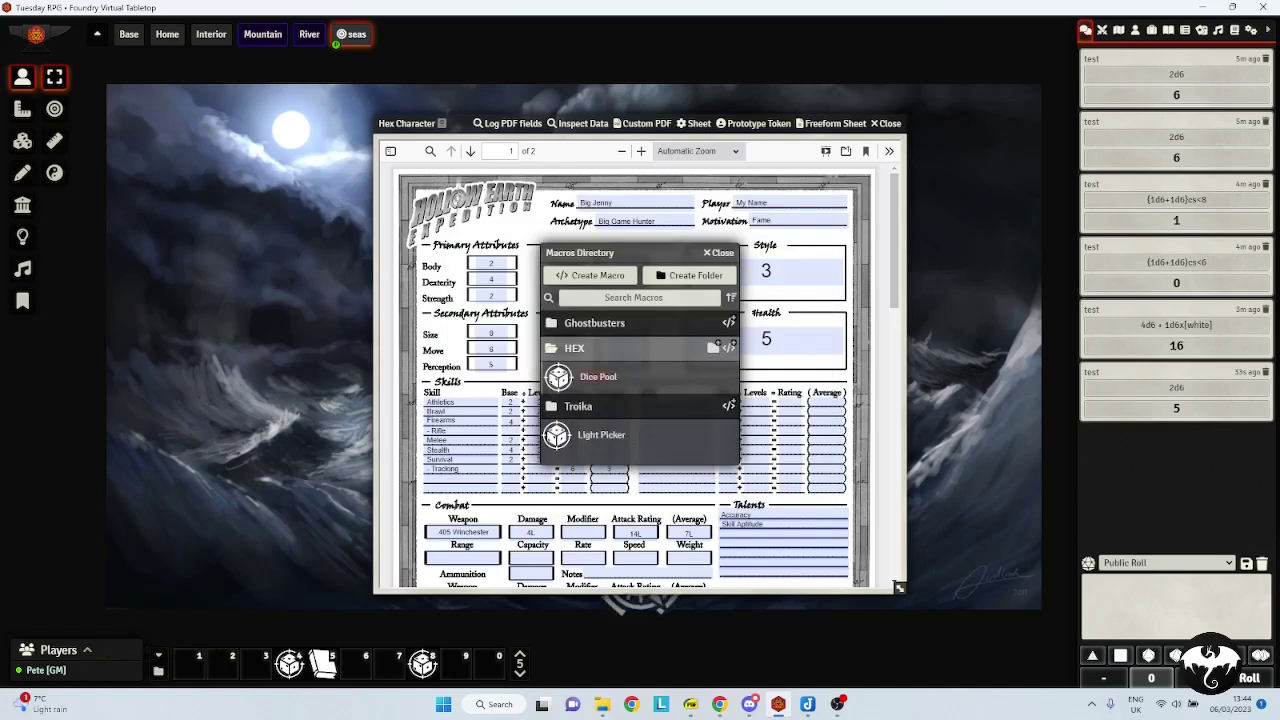
left_click_drag(598, 376, 489, 663)
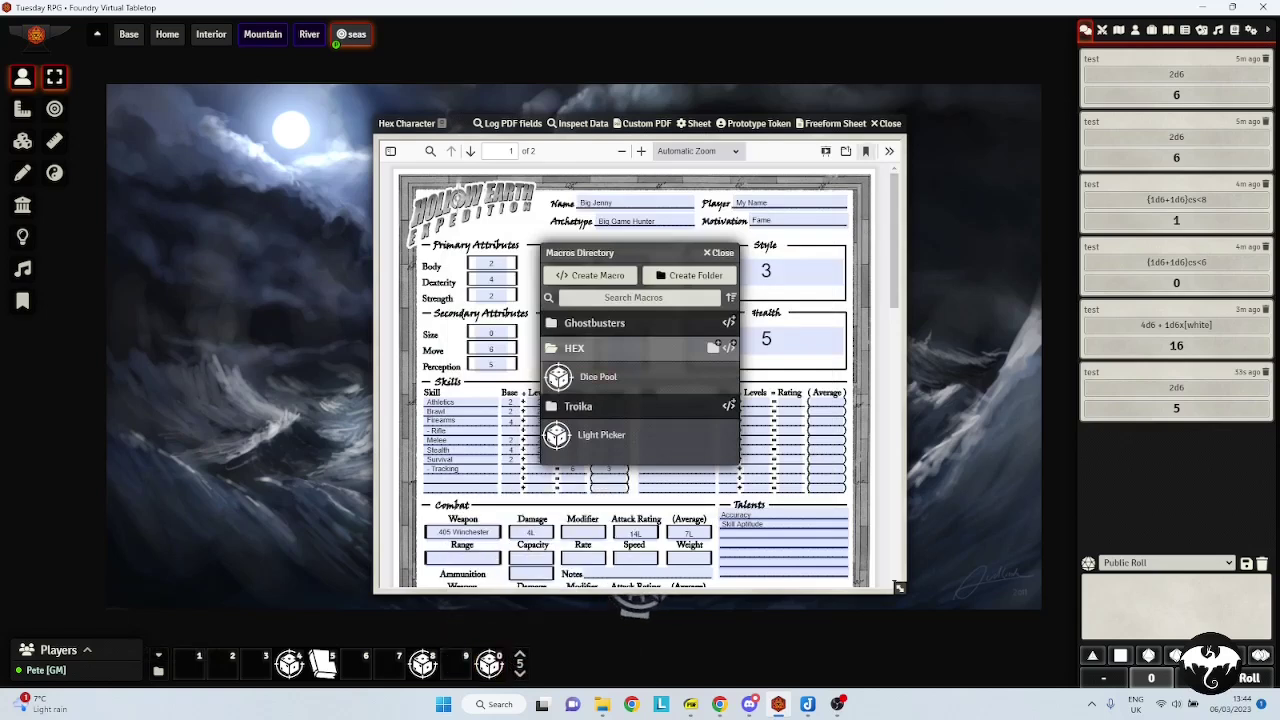
key("Escape")
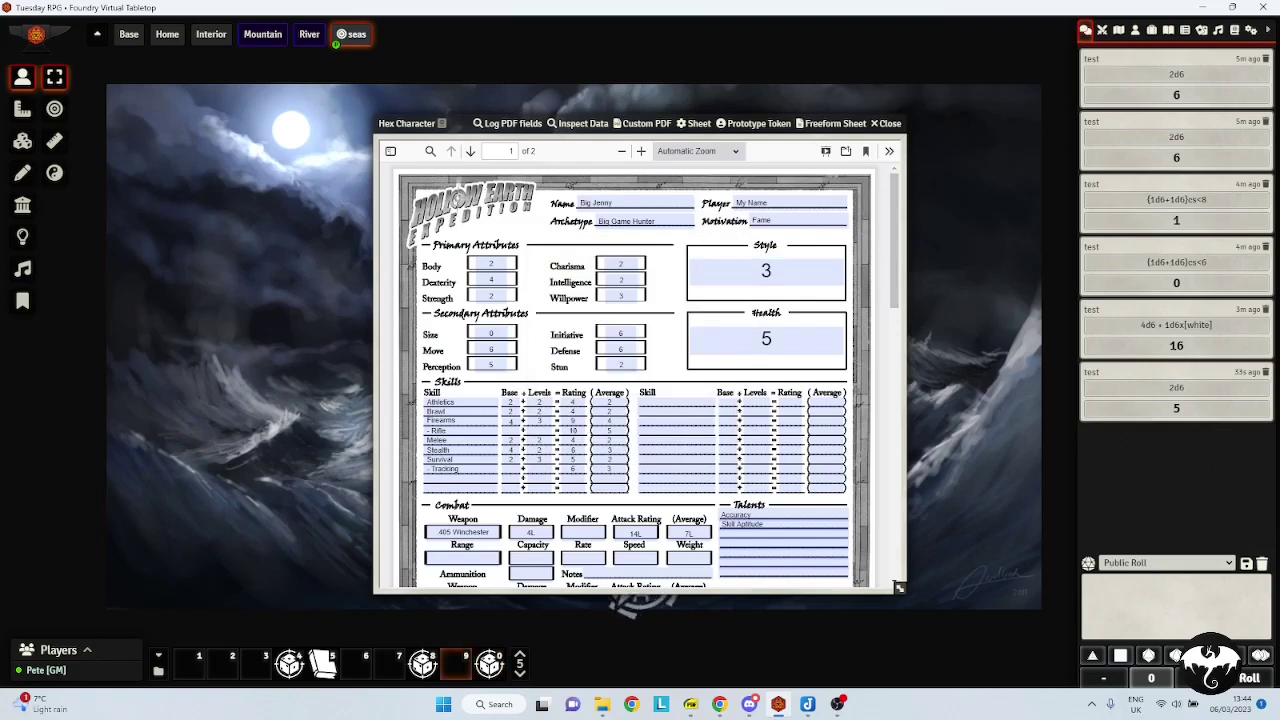
Run the Dice Pool macro from the hotbar and roll a pool of 2 dice
left_click(489, 663)
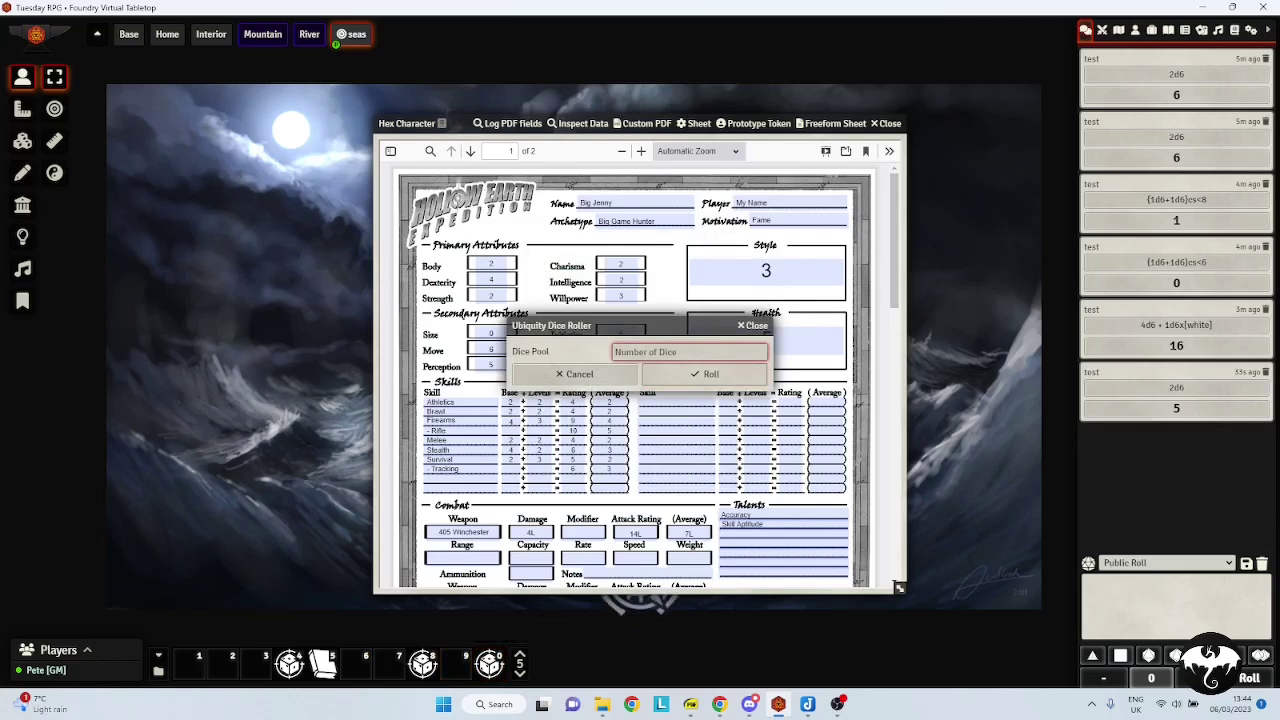
type("2")
key("Return")
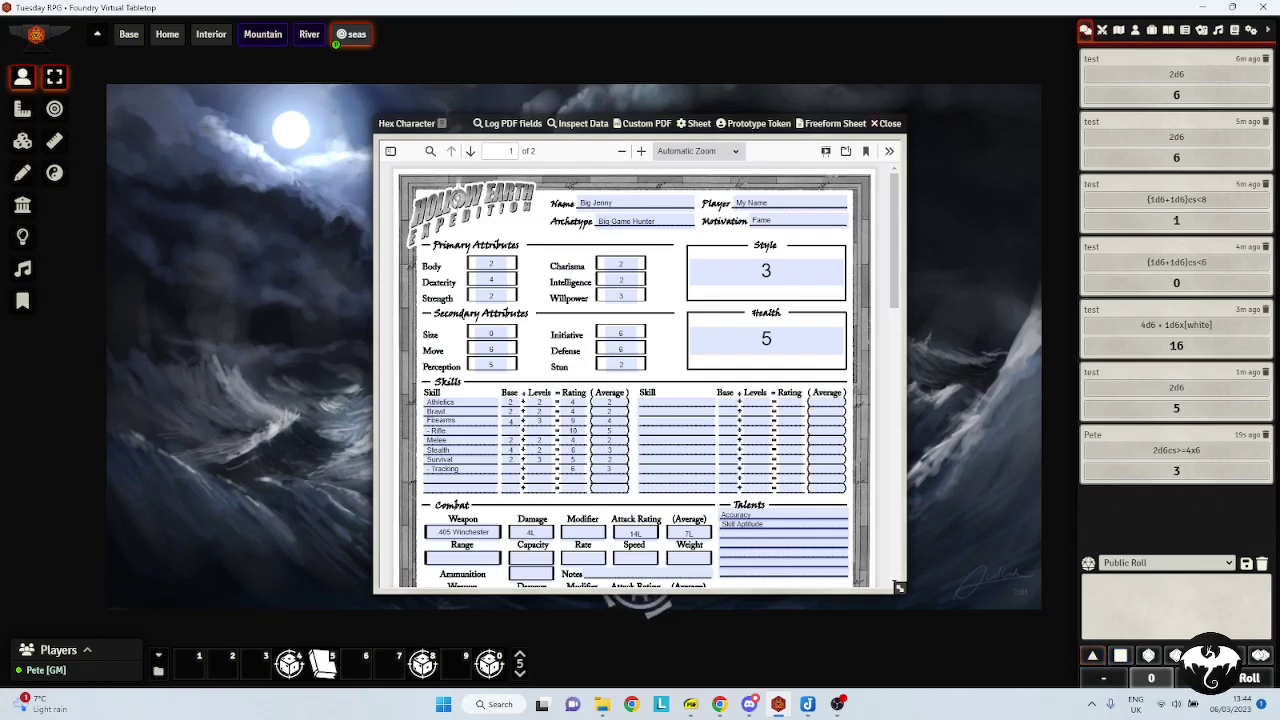
Roll a 13-sided die with the chat command /r d13 and close the Hex Character sheet
left_click(1087, 583)
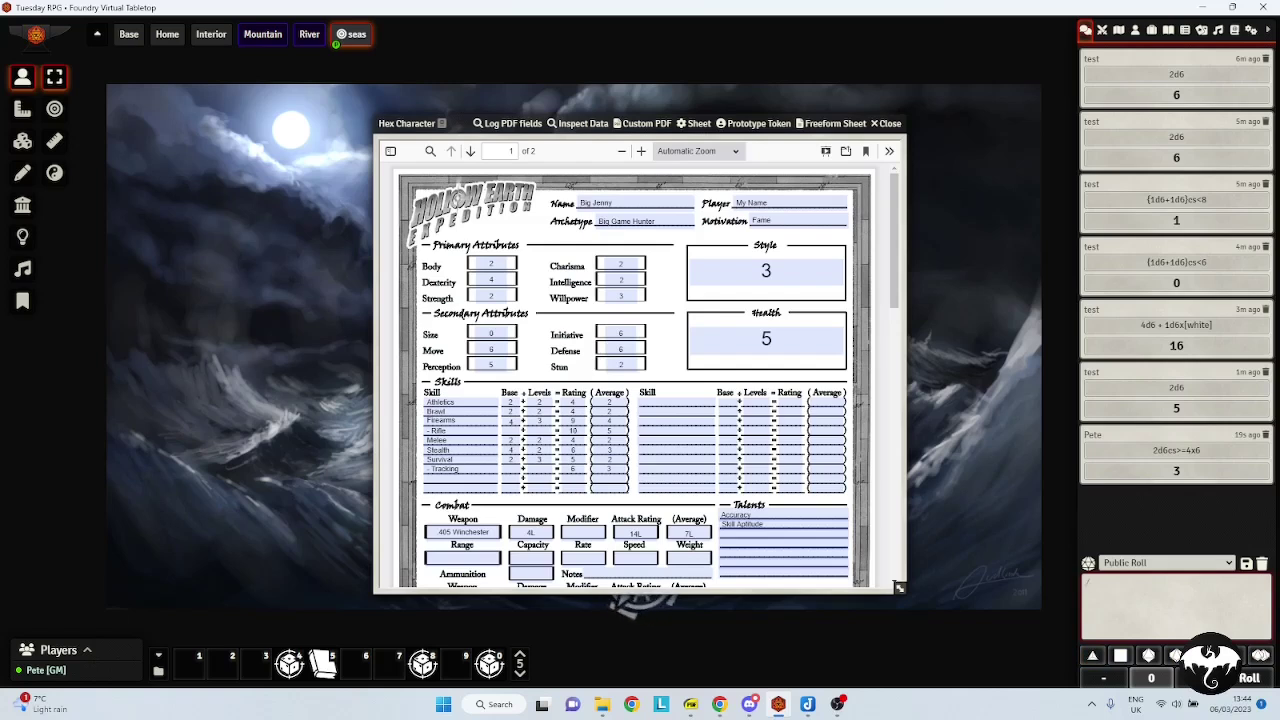
type("/r d13")
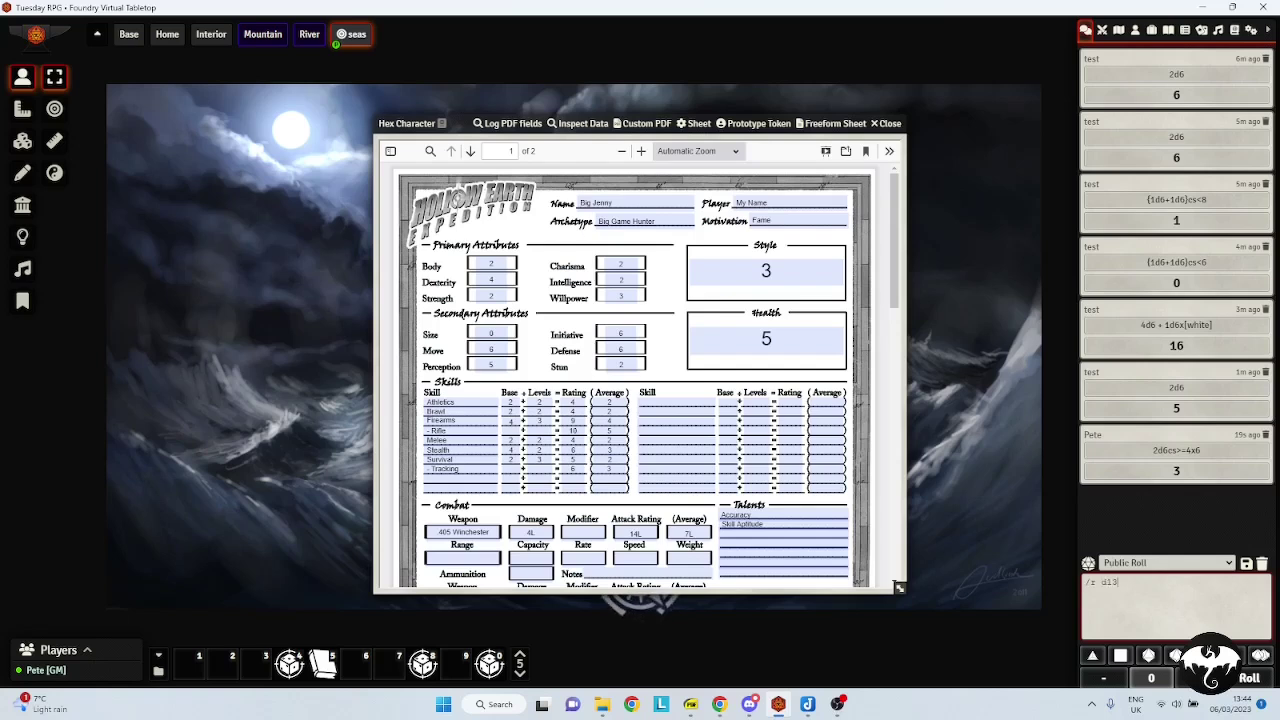
key("Return")
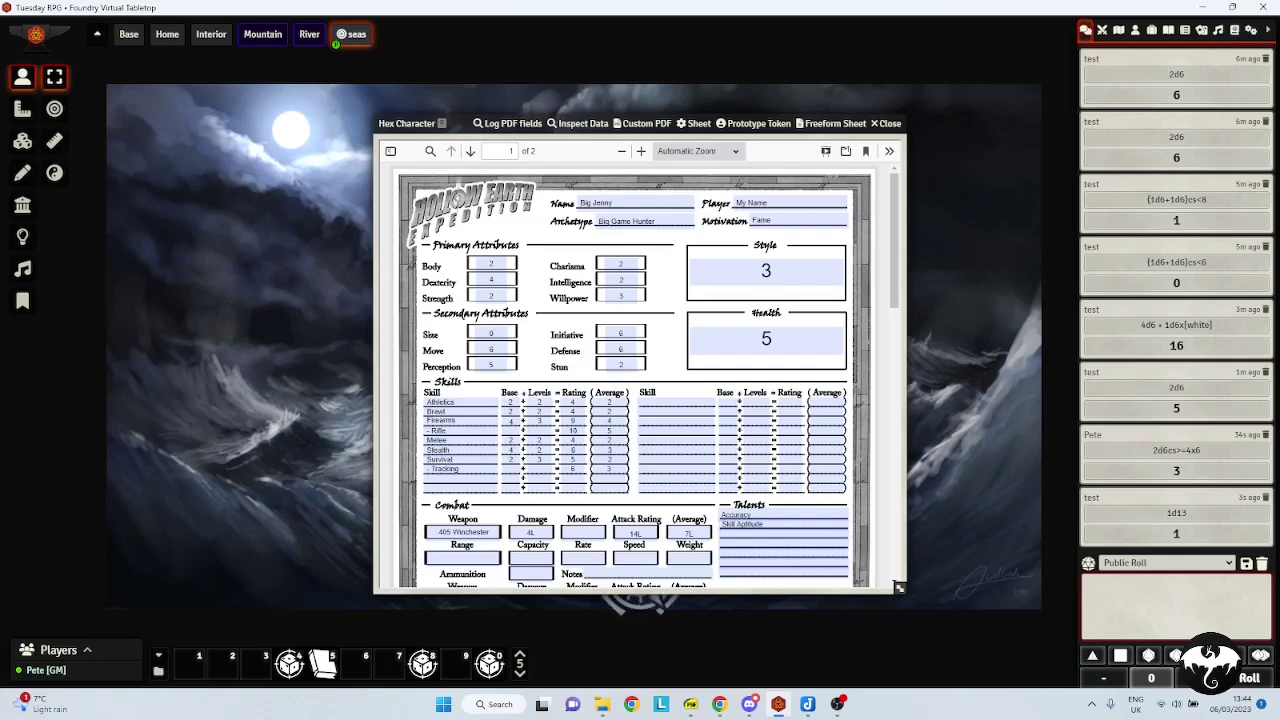
key("Escape")
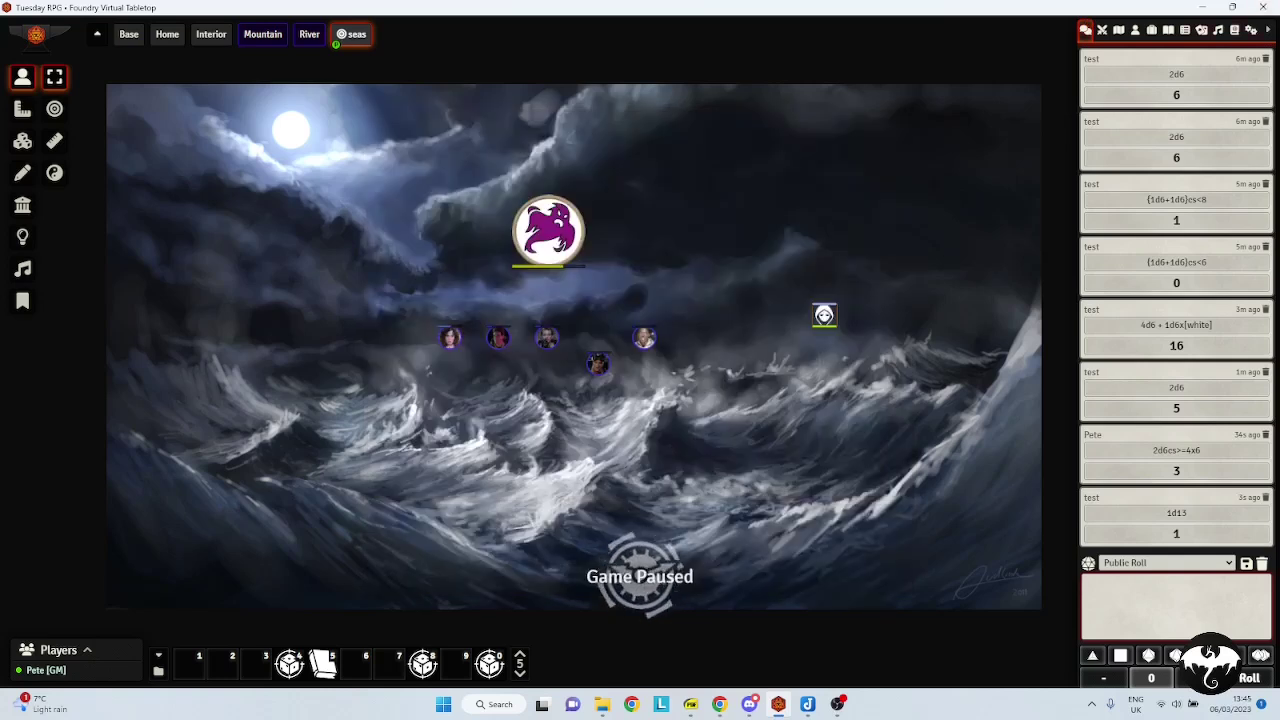
Open the Sword rollable table and examine its roll formula and the damage result of each row
left_click(1185, 30)
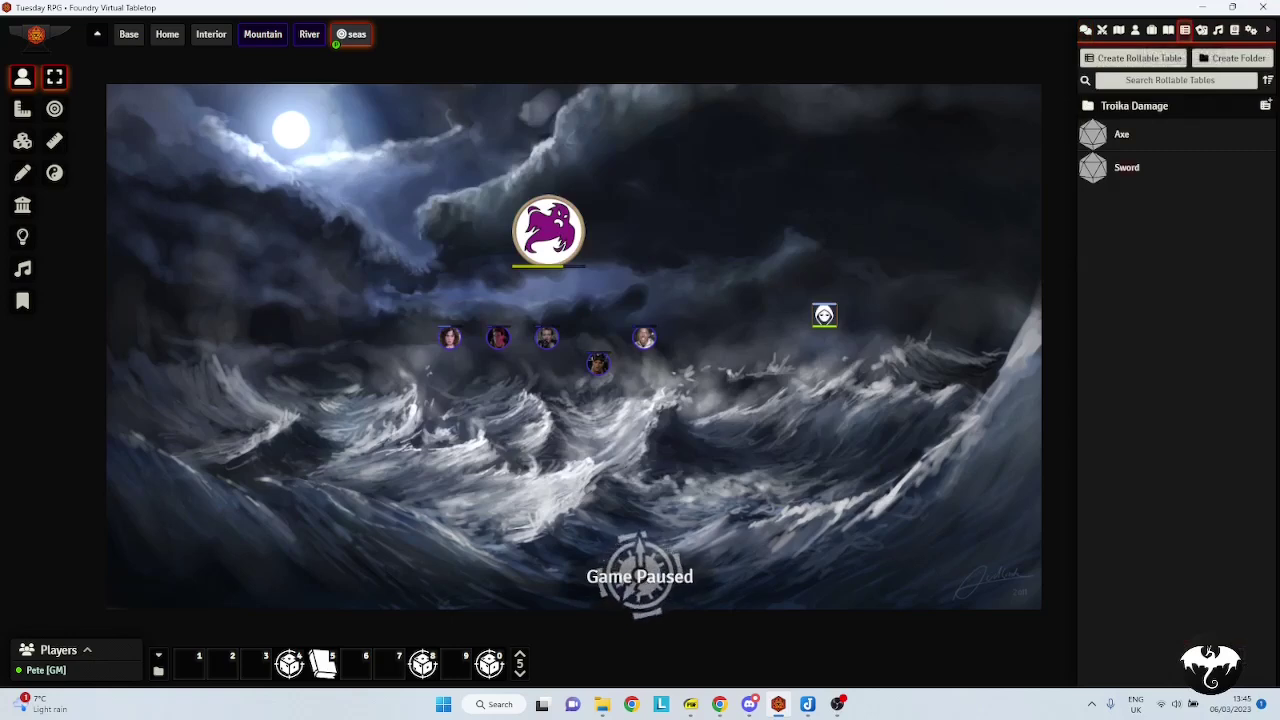
left_click(1126, 167)
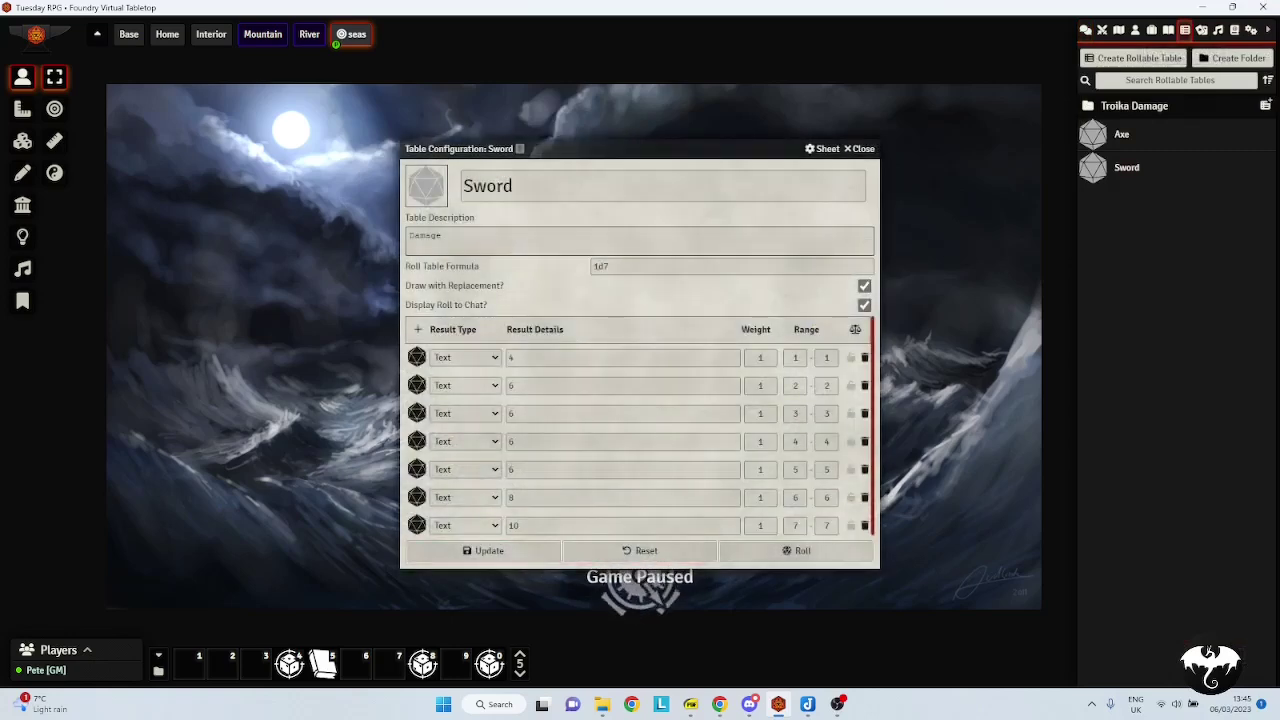
left_click_drag(640, 148, 587, 110)
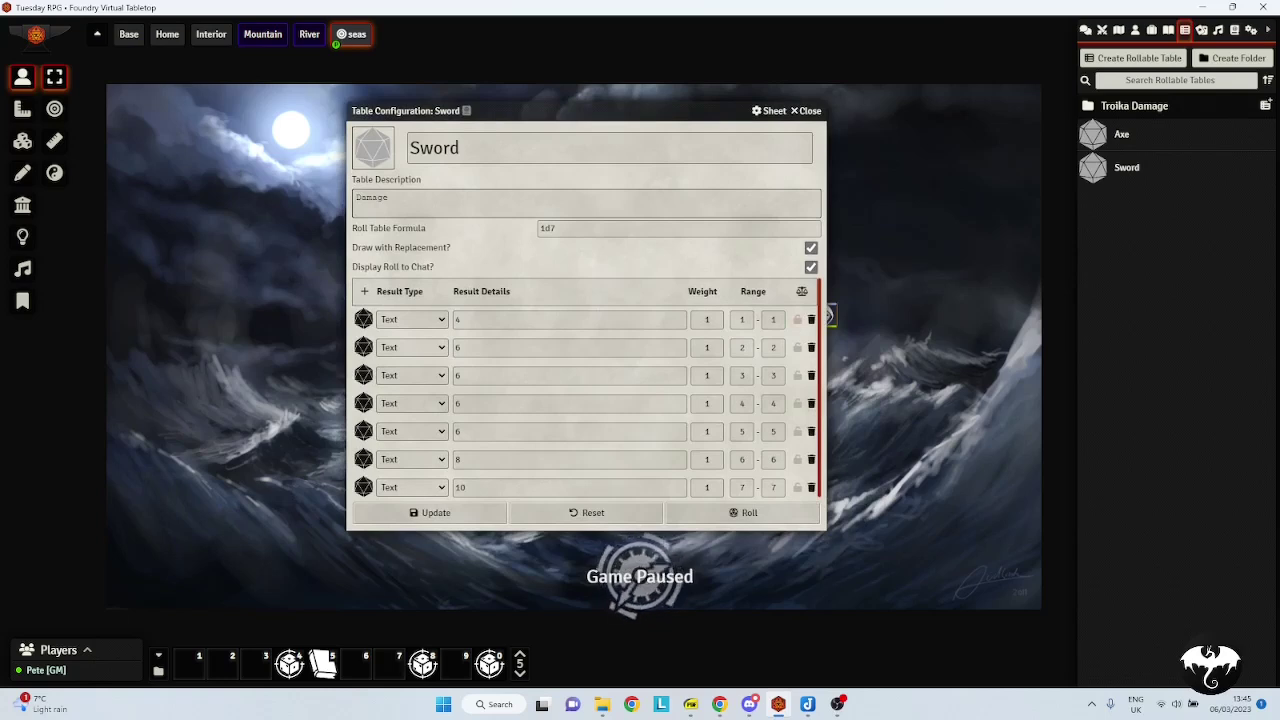
left_click(556, 228)
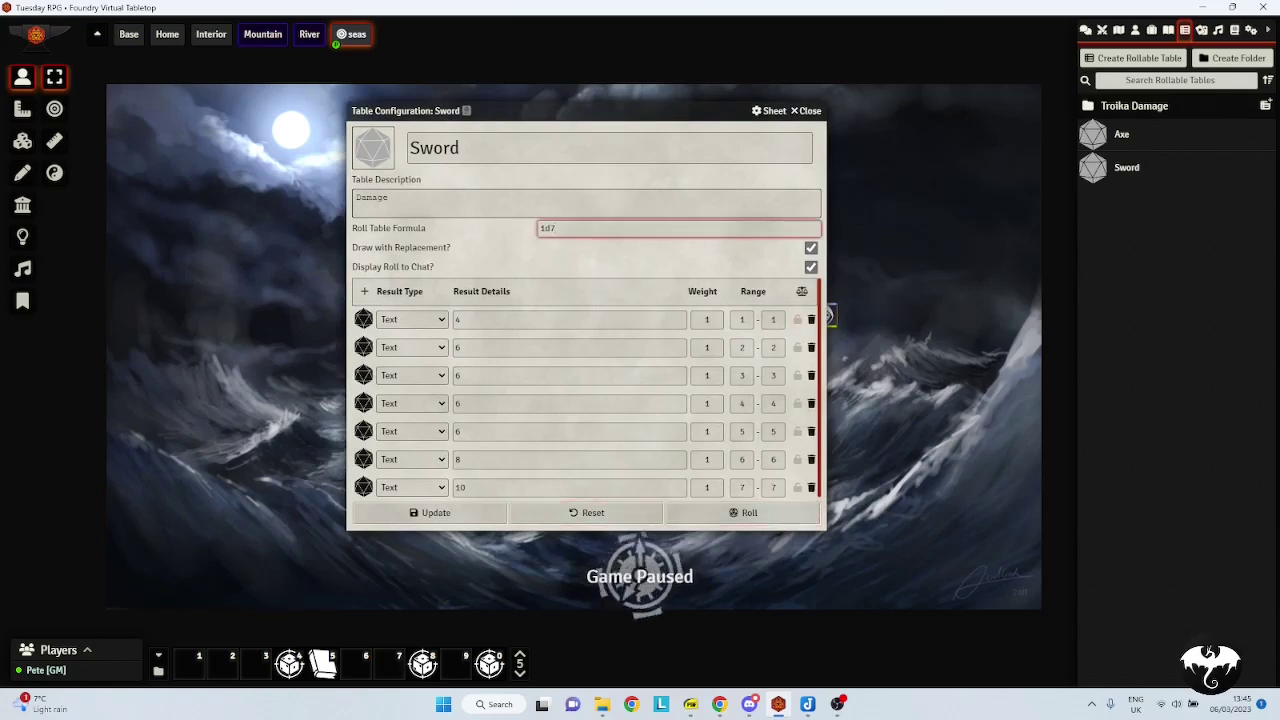
left_click(461, 319)
left_click(461, 347)
left_click(461, 375)
left_click(461, 403)
left_click(461, 431)
left_click(460, 459)
left_click(460, 487)
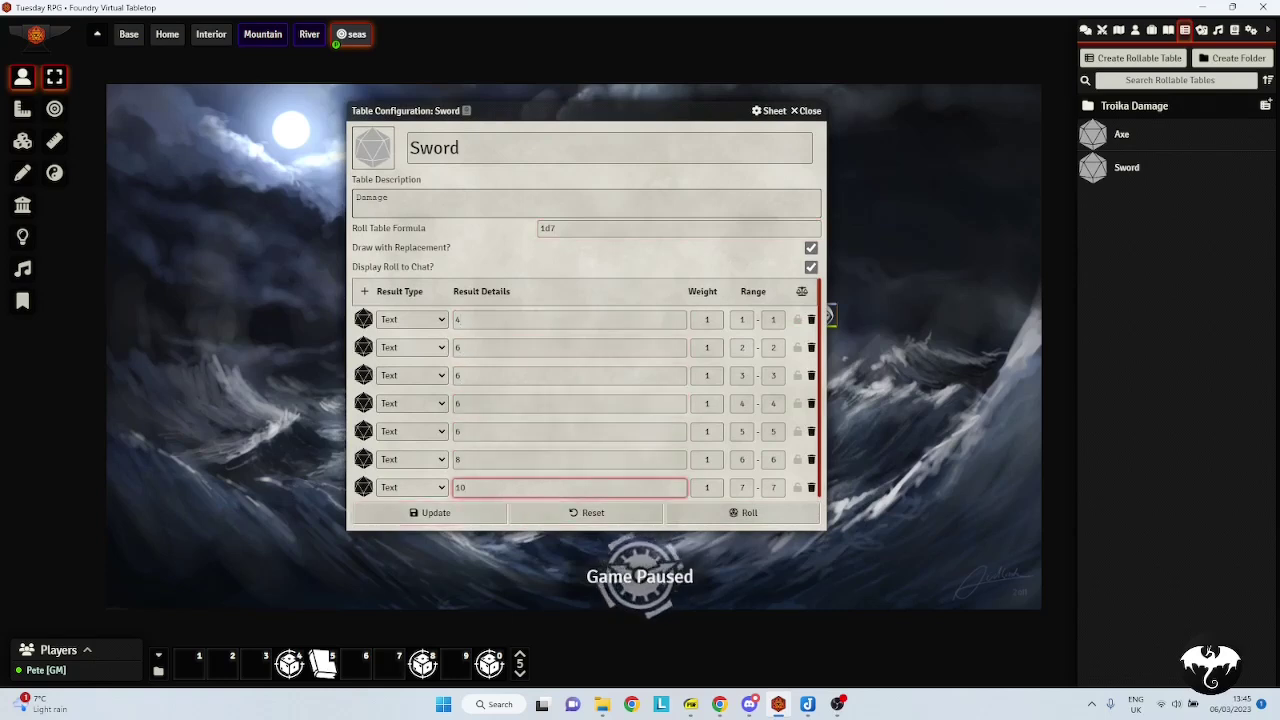
Look through the Core game settings for the Animate Roll Tables option and save the settings
left_click(1250, 30)
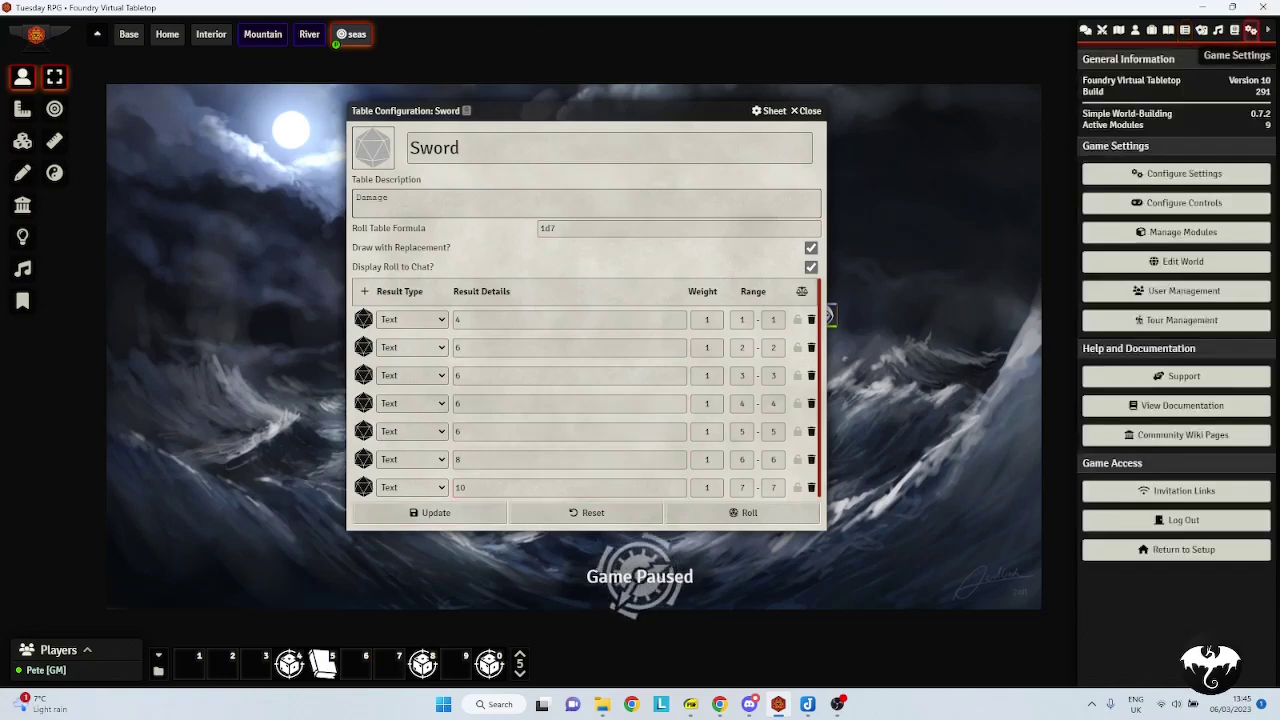
left_click(1176, 173)
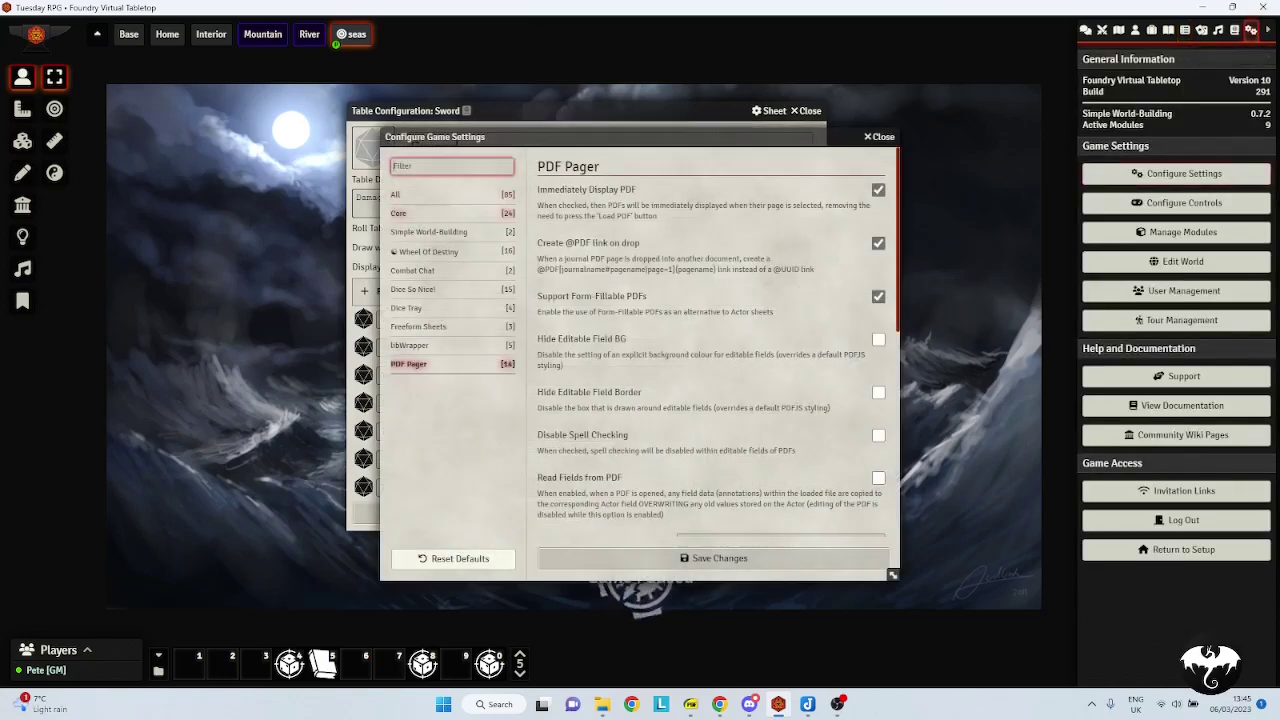
left_click(405, 213)
scroll(718, 340, "down", 2)
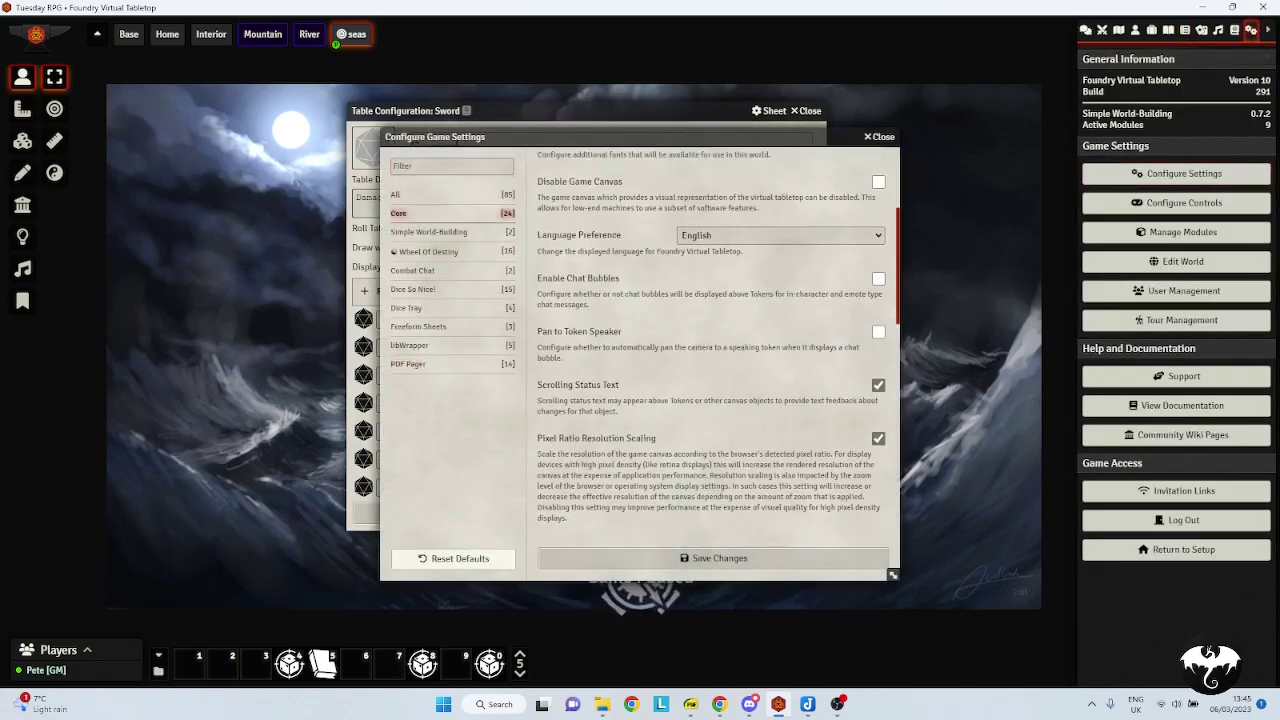
scroll(718, 340, "down", 6)
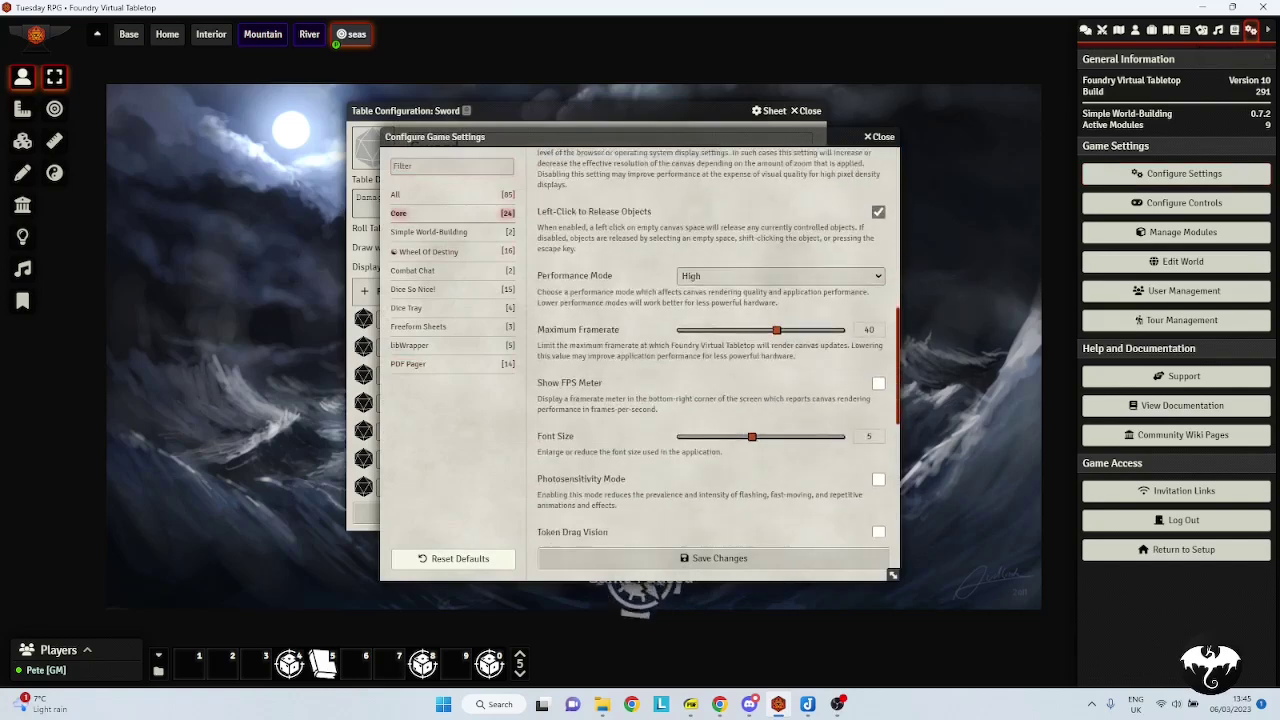
scroll(718, 340, "down", 1)
scroll(718, 340, "down", 2)
scroll(718, 401, "down", 2)
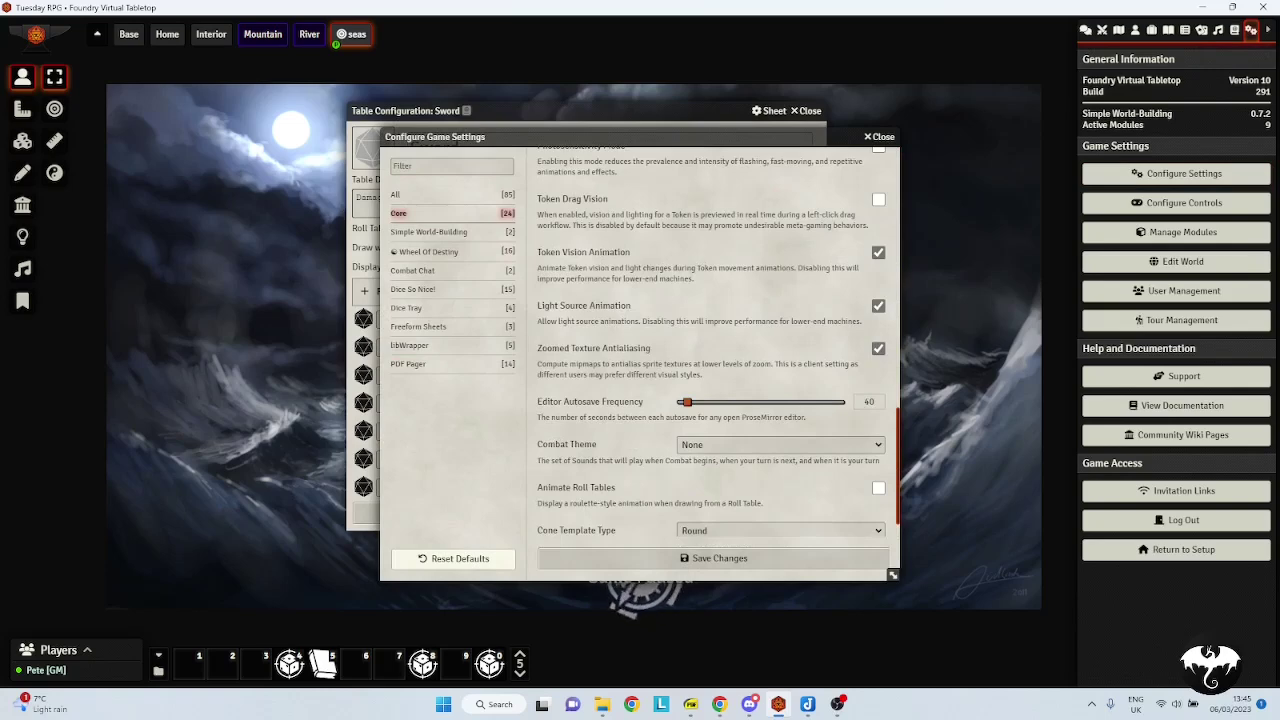
left_click(712, 558)
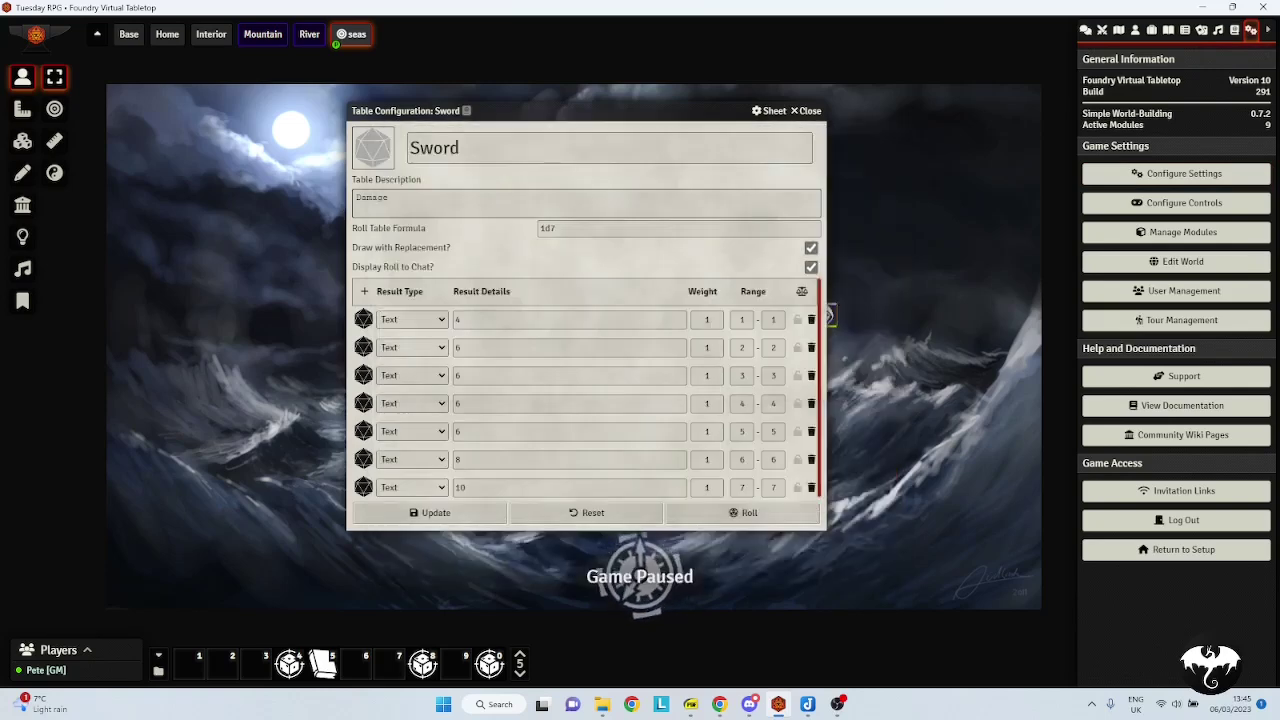
Roll twice on the Sword damage table and display the draws in the chat log
left_click(742, 512)
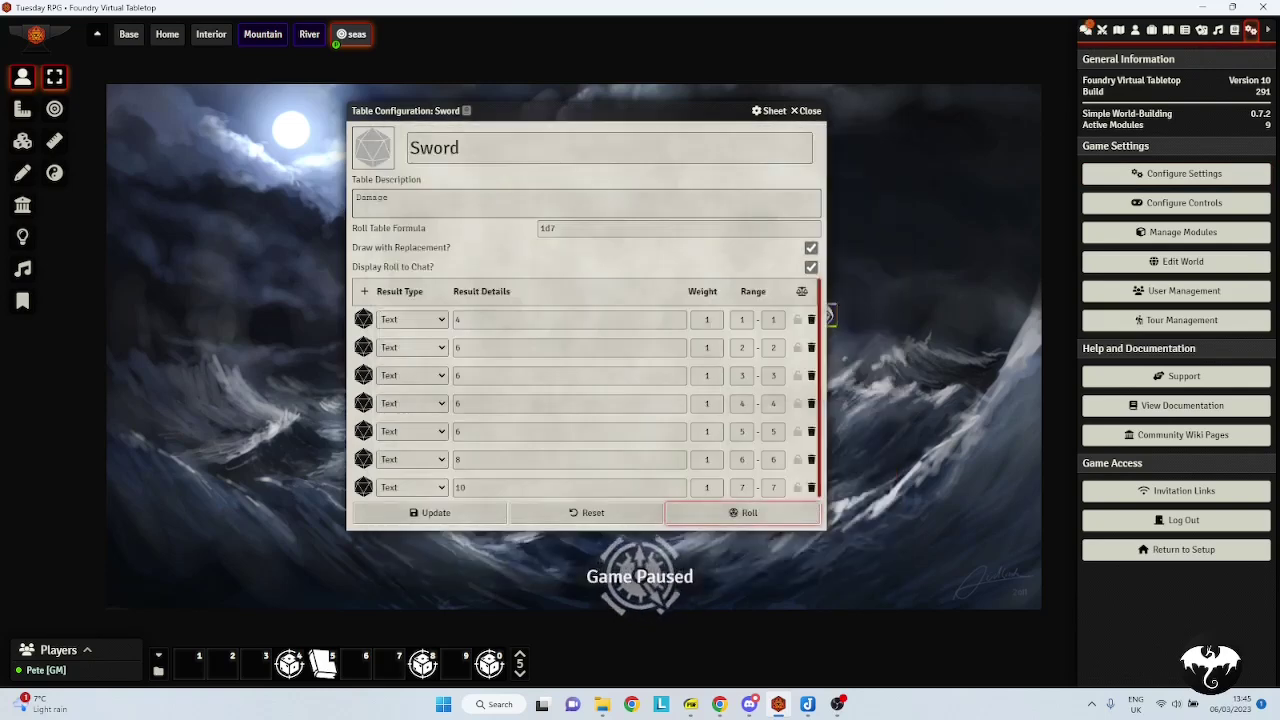
left_click(1086, 30)
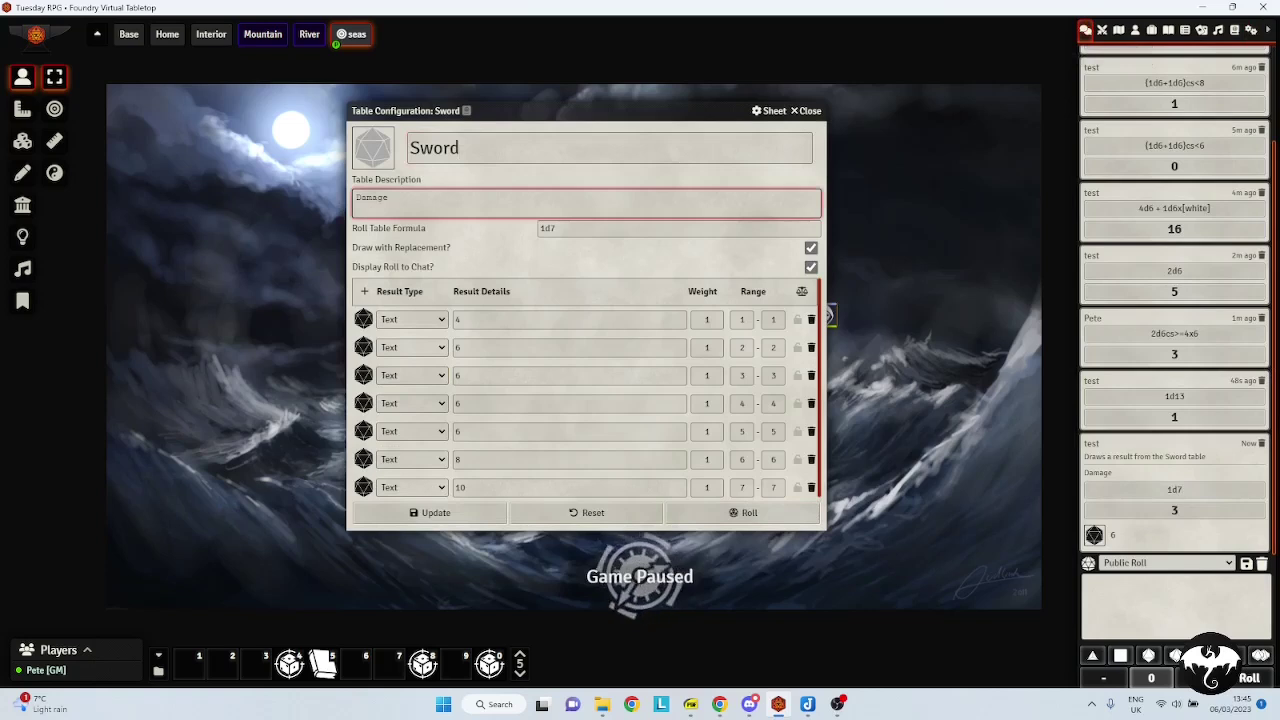
left_click(745, 512)
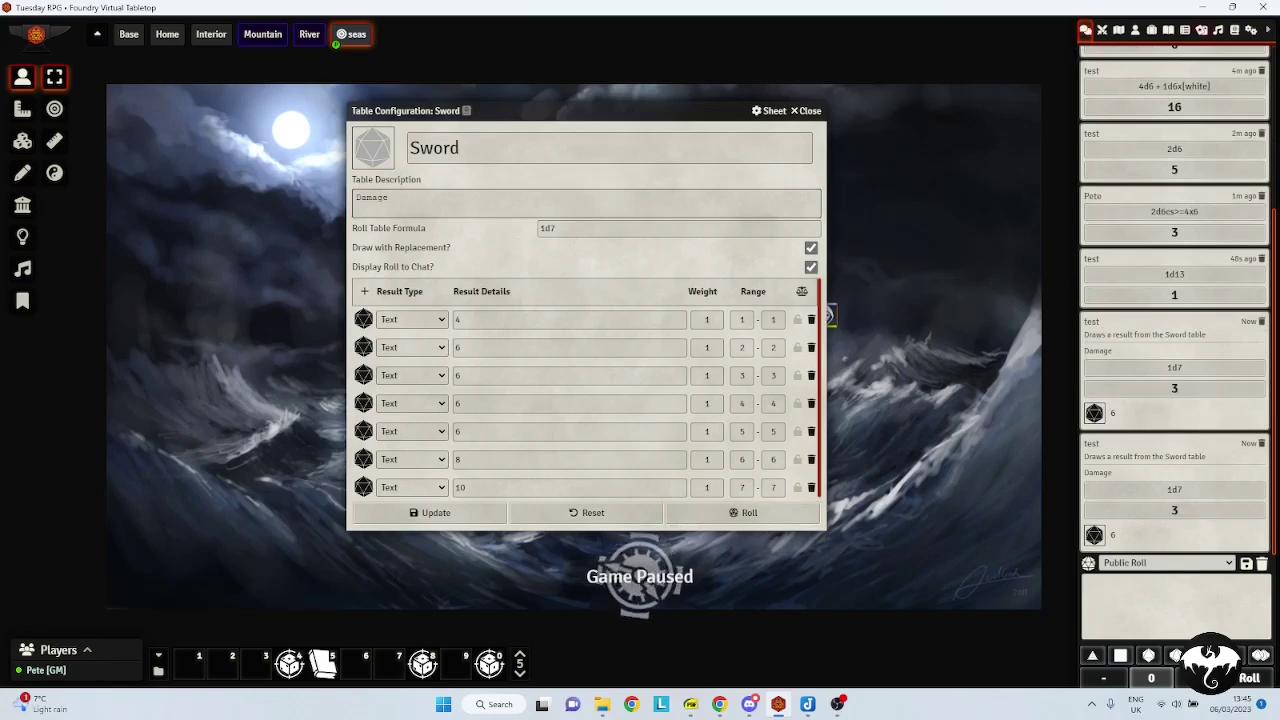
Create a new rollable table named Directions with the roll formula 1d4
left_click(1184, 30)
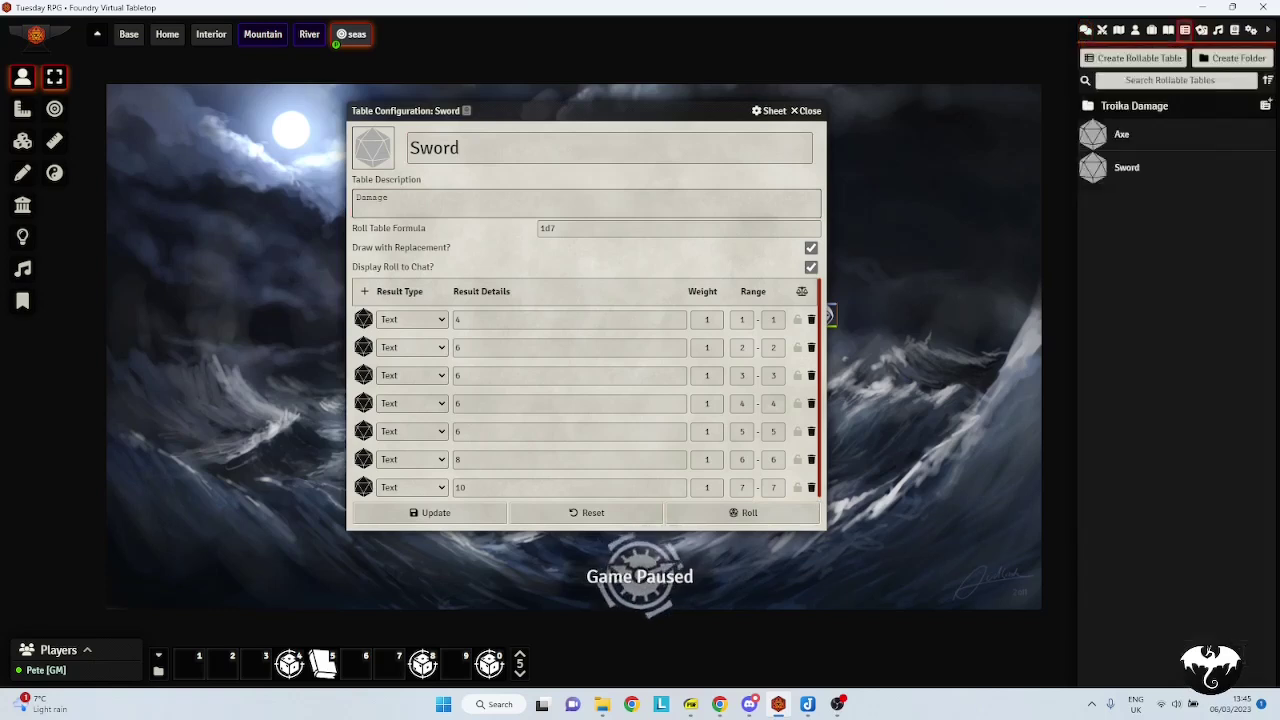
left_click(1133, 57)
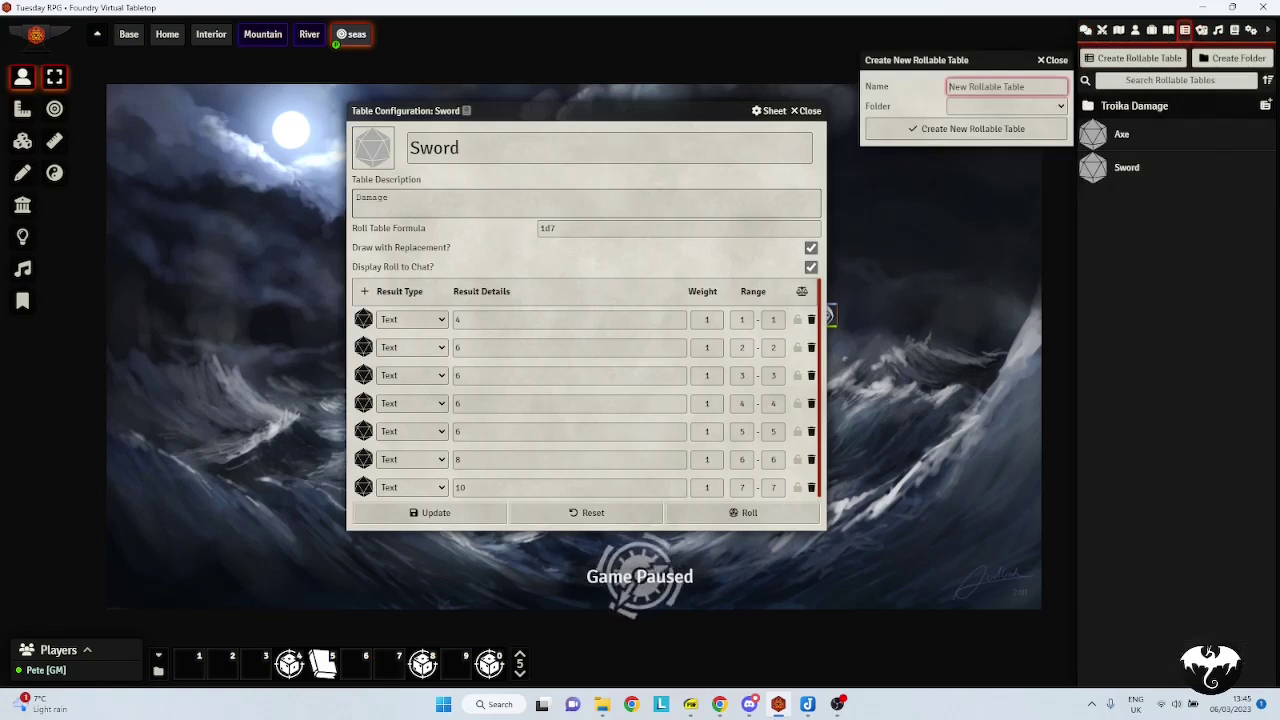
type("Directions")
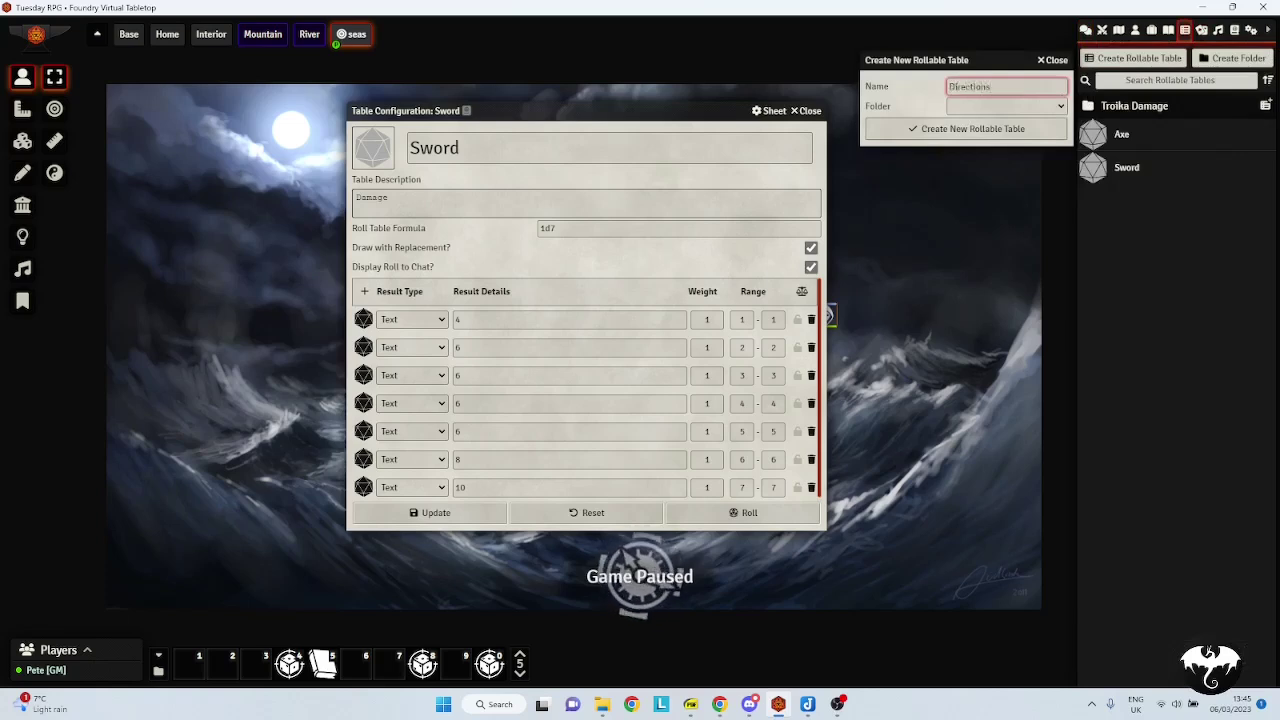
key("Return")
left_click(731, 364)
type("1d4")
Add two text results to the Directions table, North for 1 and South for 2
left_click(418, 427)
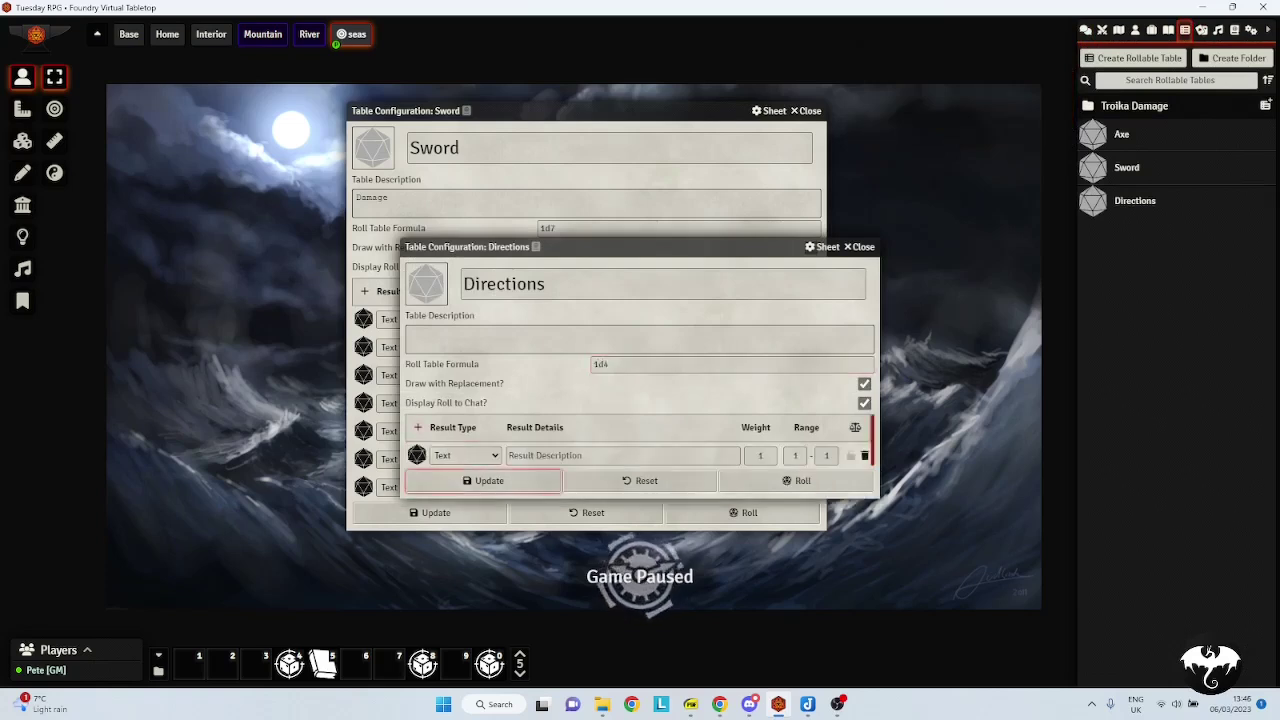
left_click(622, 455)
type("North")
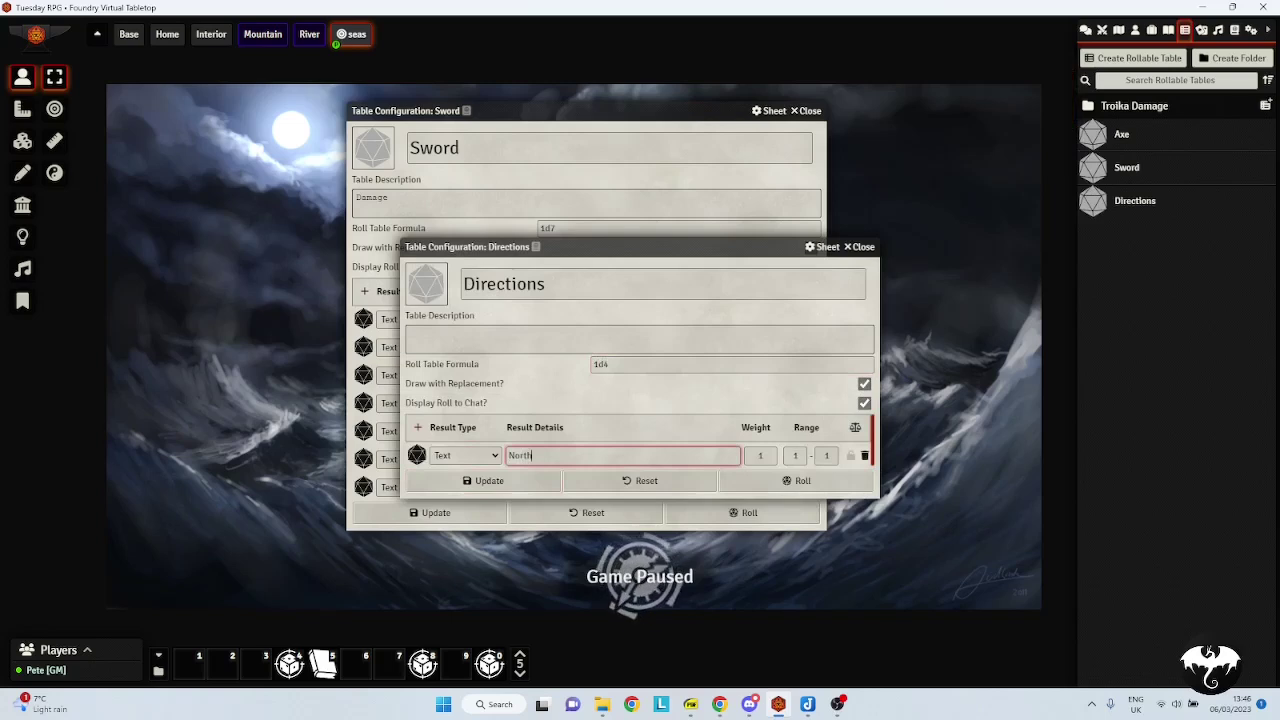
left_click(418, 427)
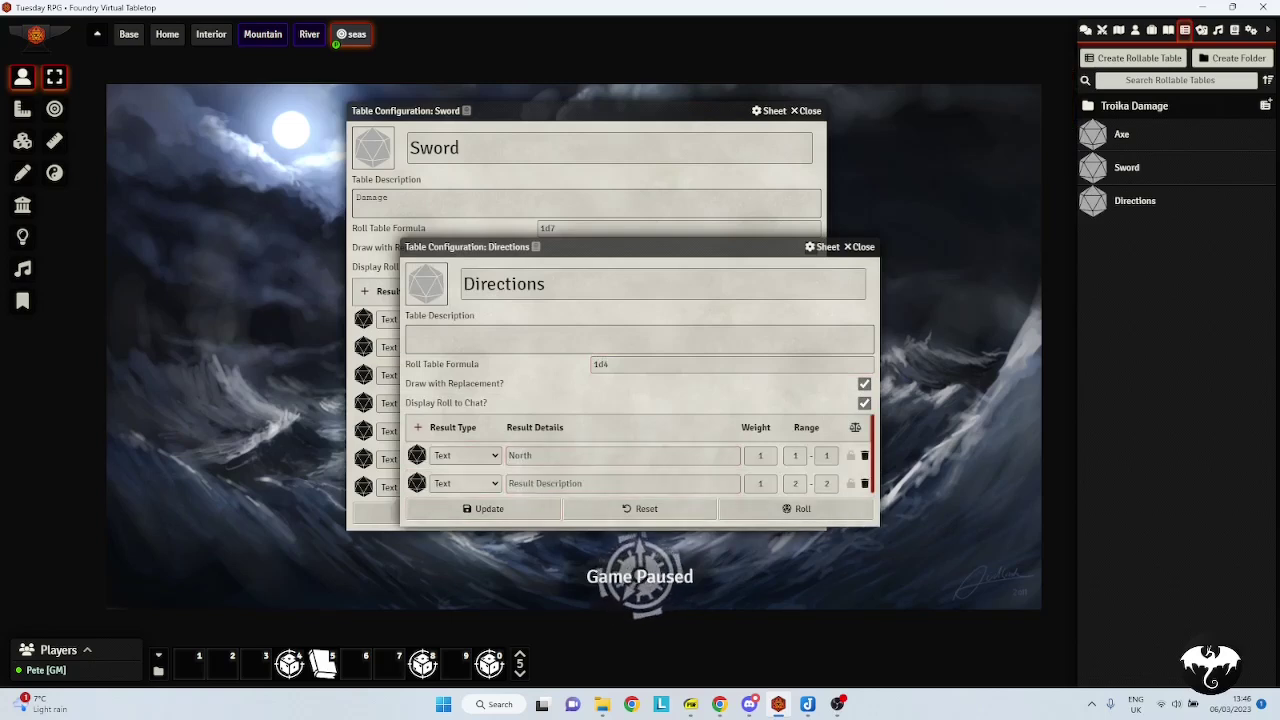
left_click(620, 483)
type("South")
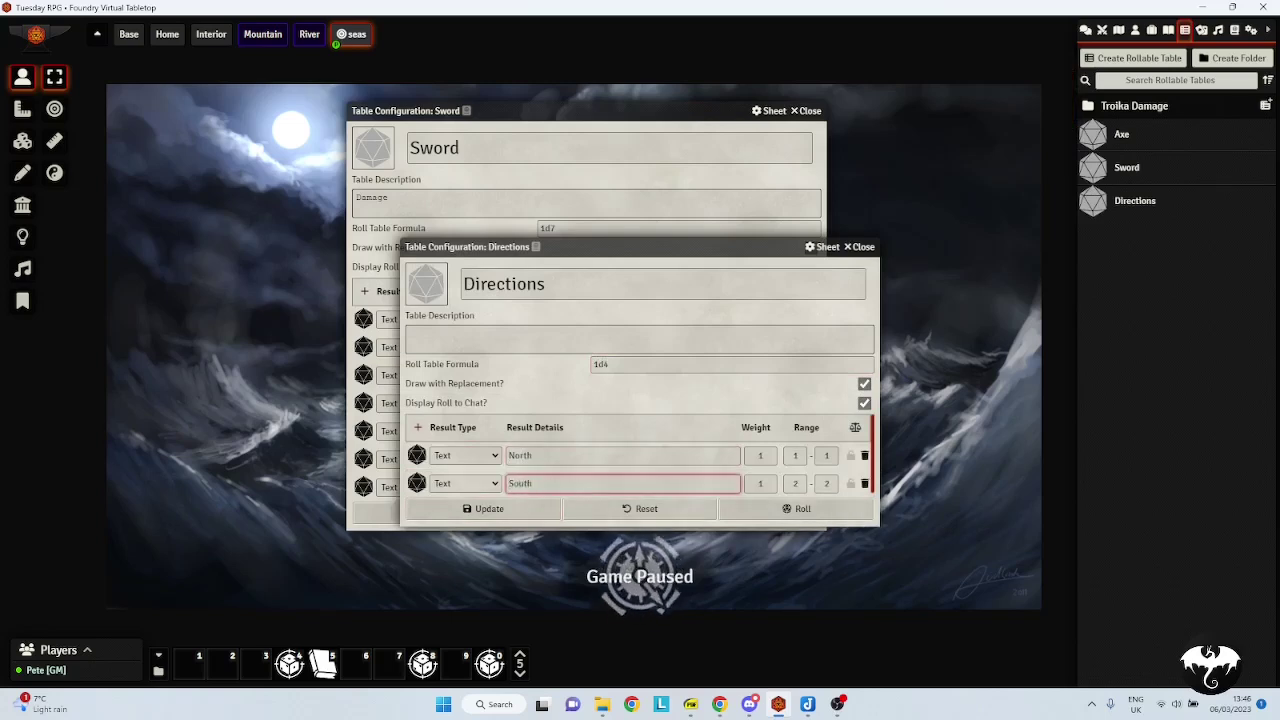
Add the text results East for 3 and West for 4 to the Directions table
left_click(418, 427)
left_click(620, 511)
type("East")
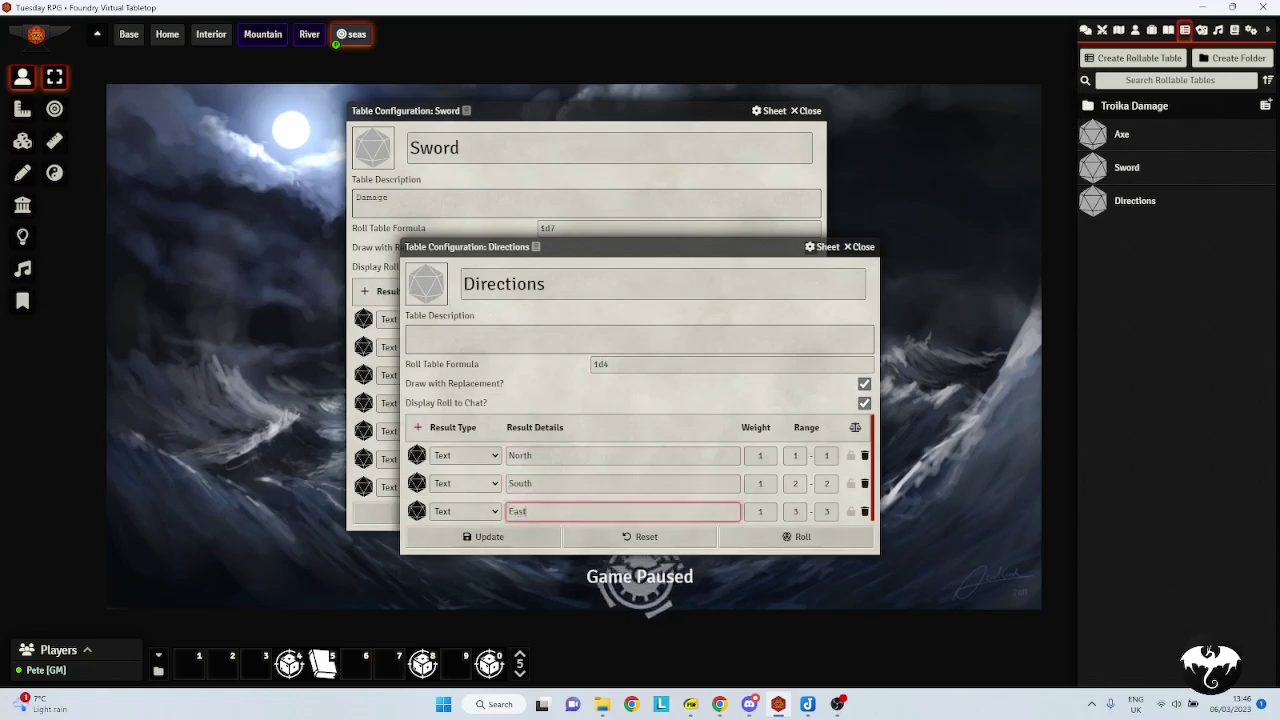
left_click(418, 427)
left_click(520, 539)
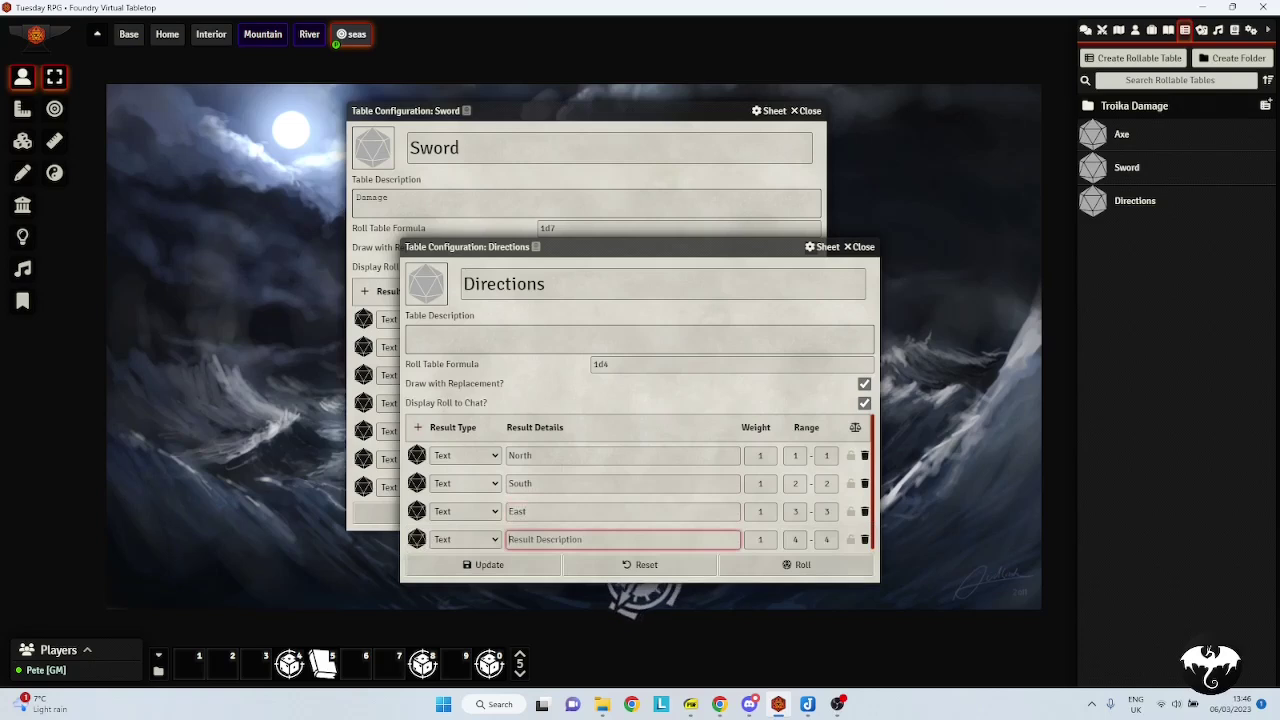
type("West")
key("Tab")
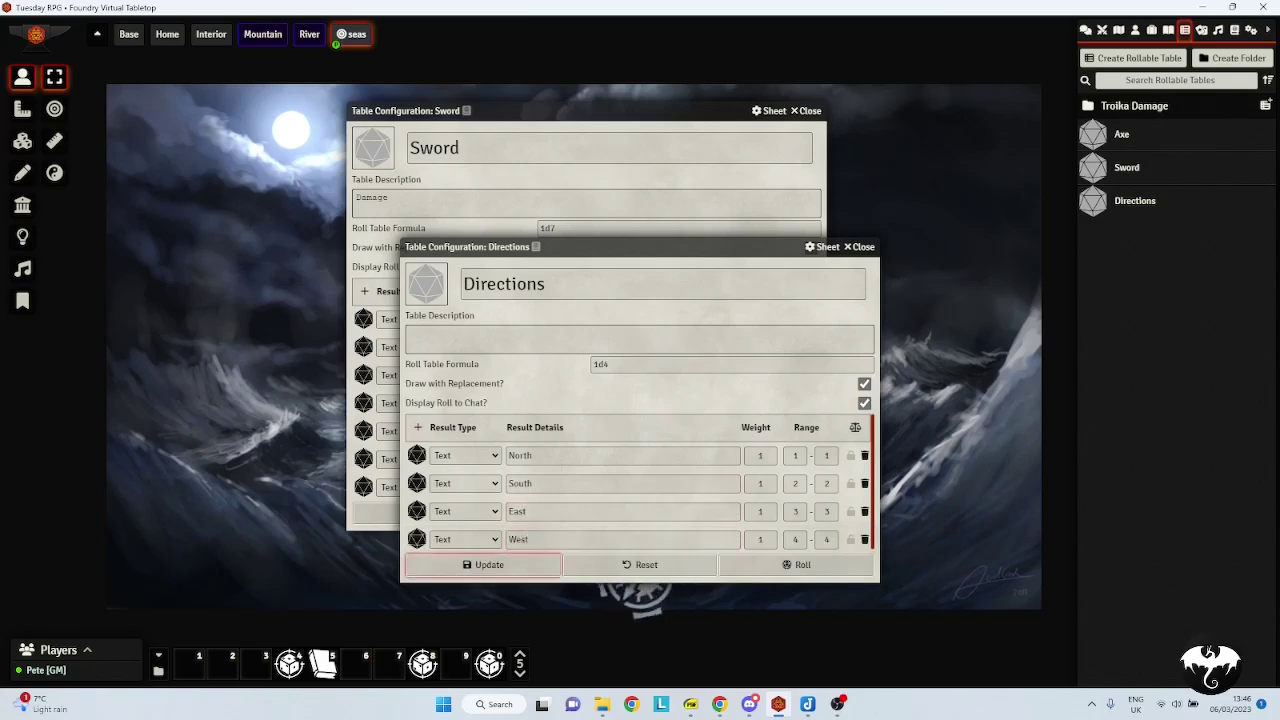
Roll four times on the Directions table with the chat log displayed, and close the Directions and Sword tables
left_click(796, 565)
left_click(1085, 30)
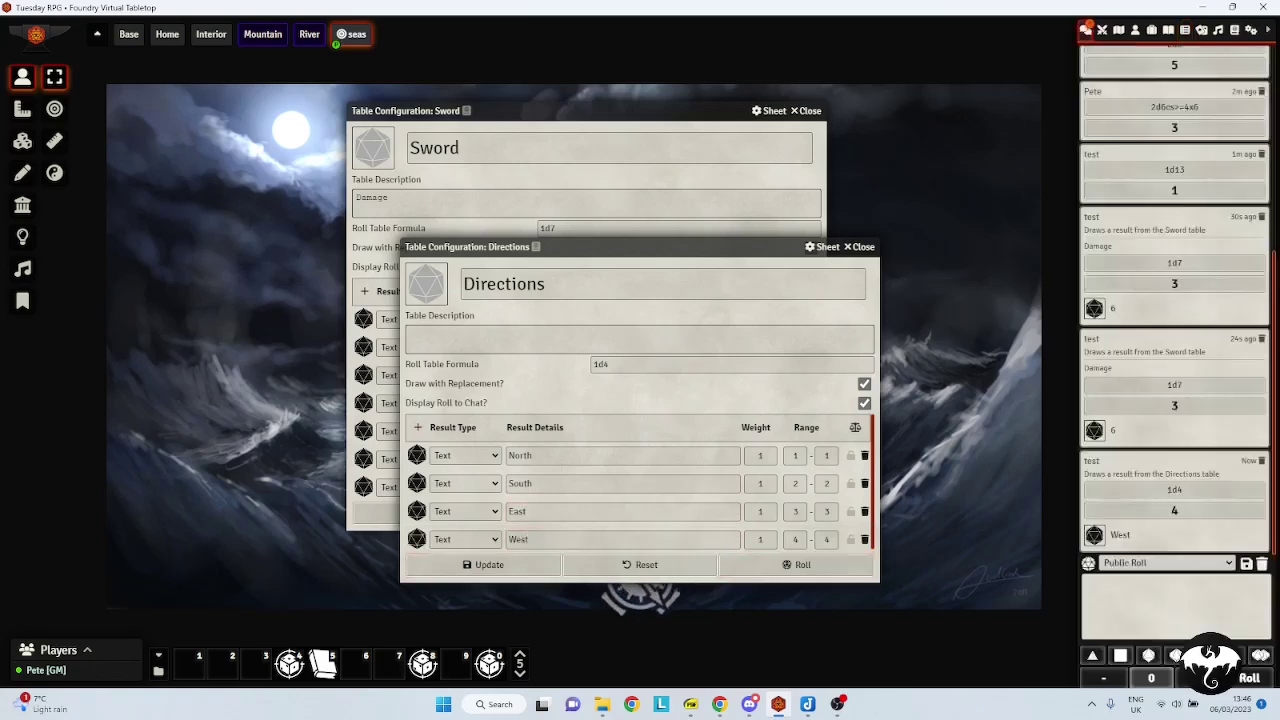
left_click(802, 564)
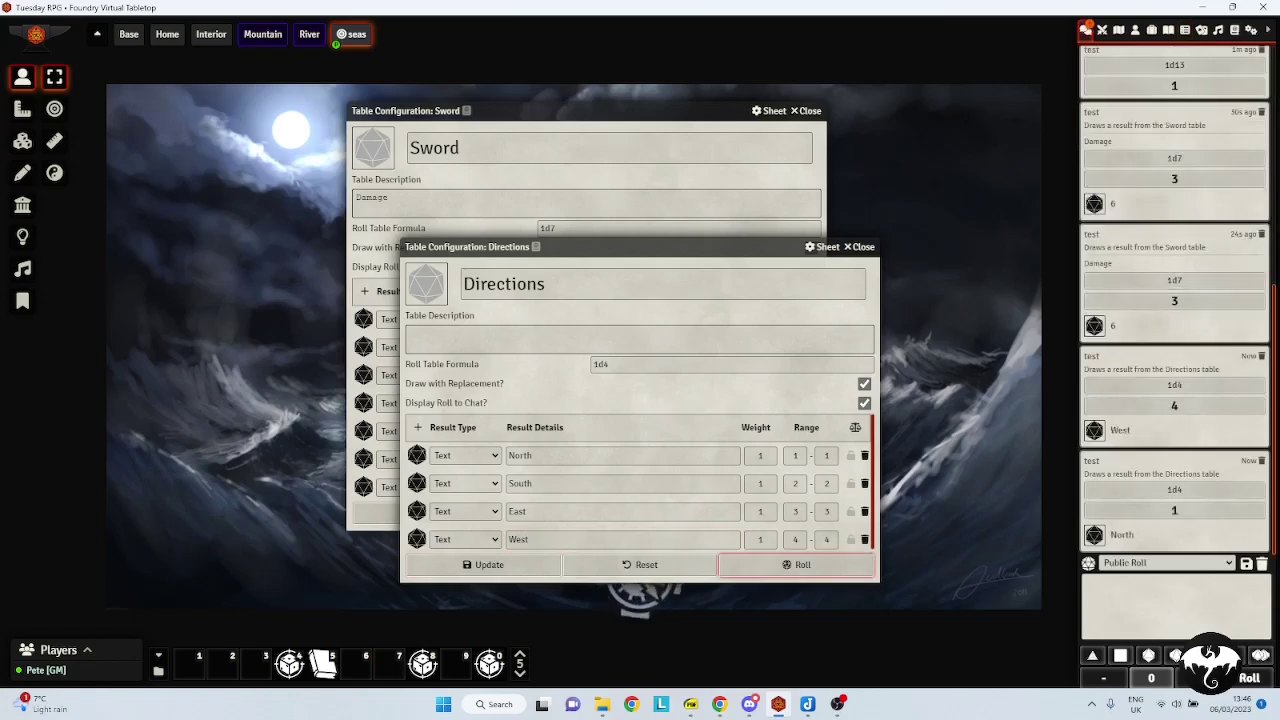
left_click(802, 564)
left_click(802, 564)
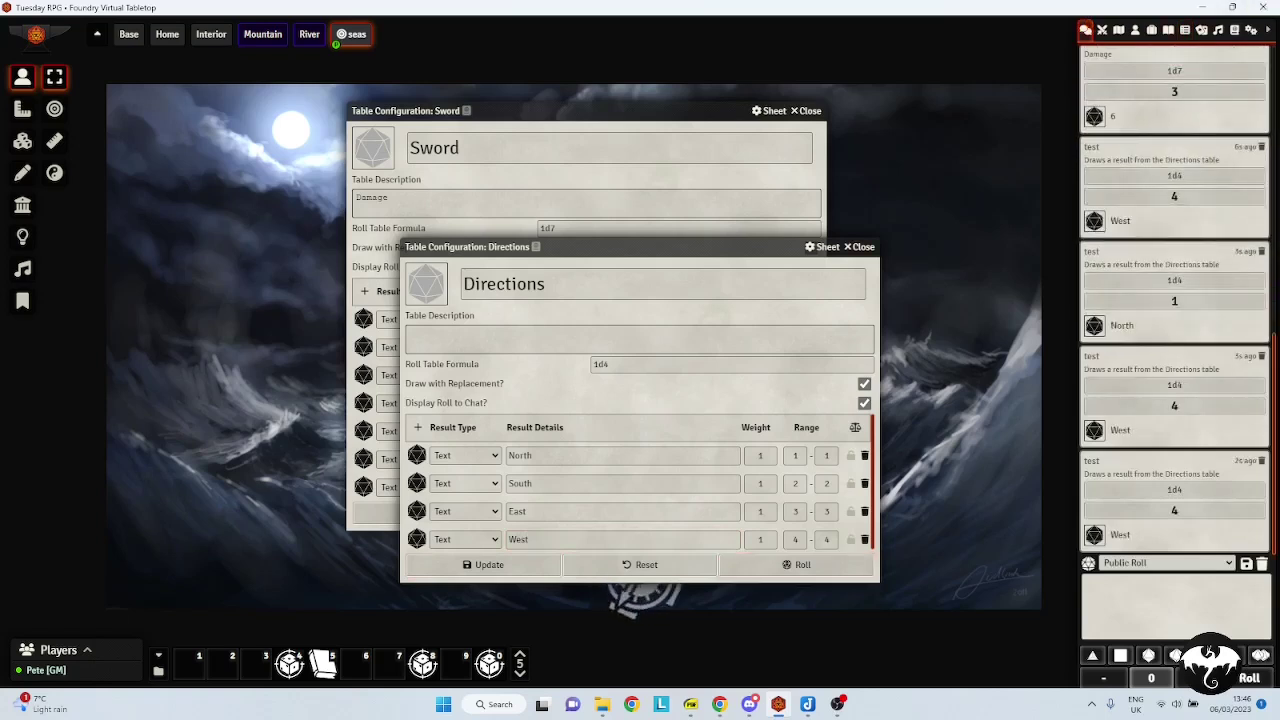
left_click(859, 247)
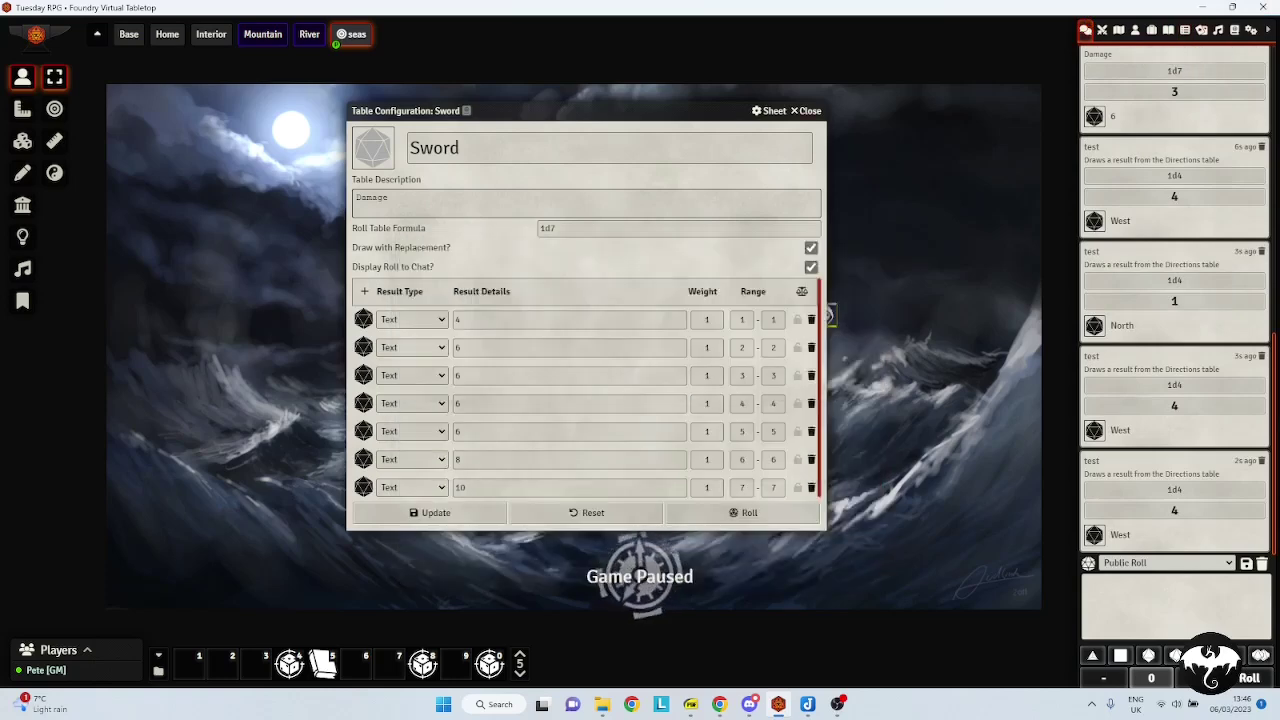
key("Escape")
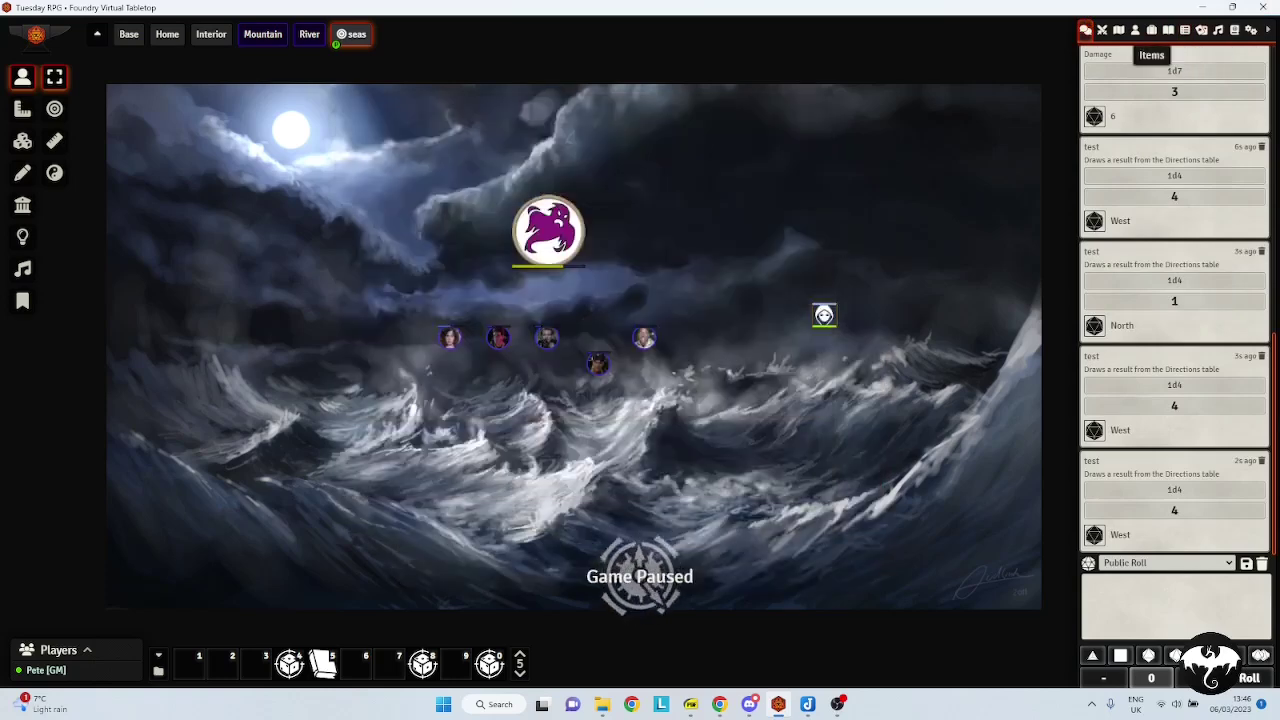
Assign the Axe table to macro hotbar slot 6, open it from there and close it again
left_click(1185, 31)
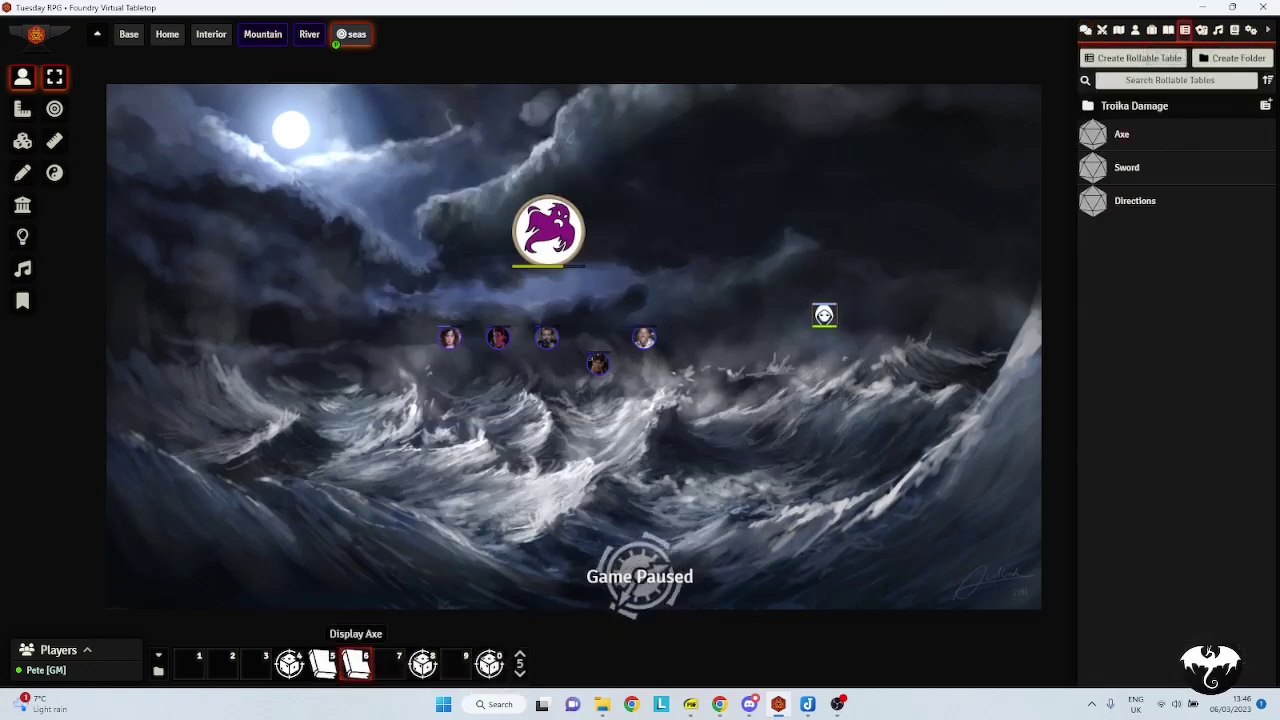
left_click(357, 662)
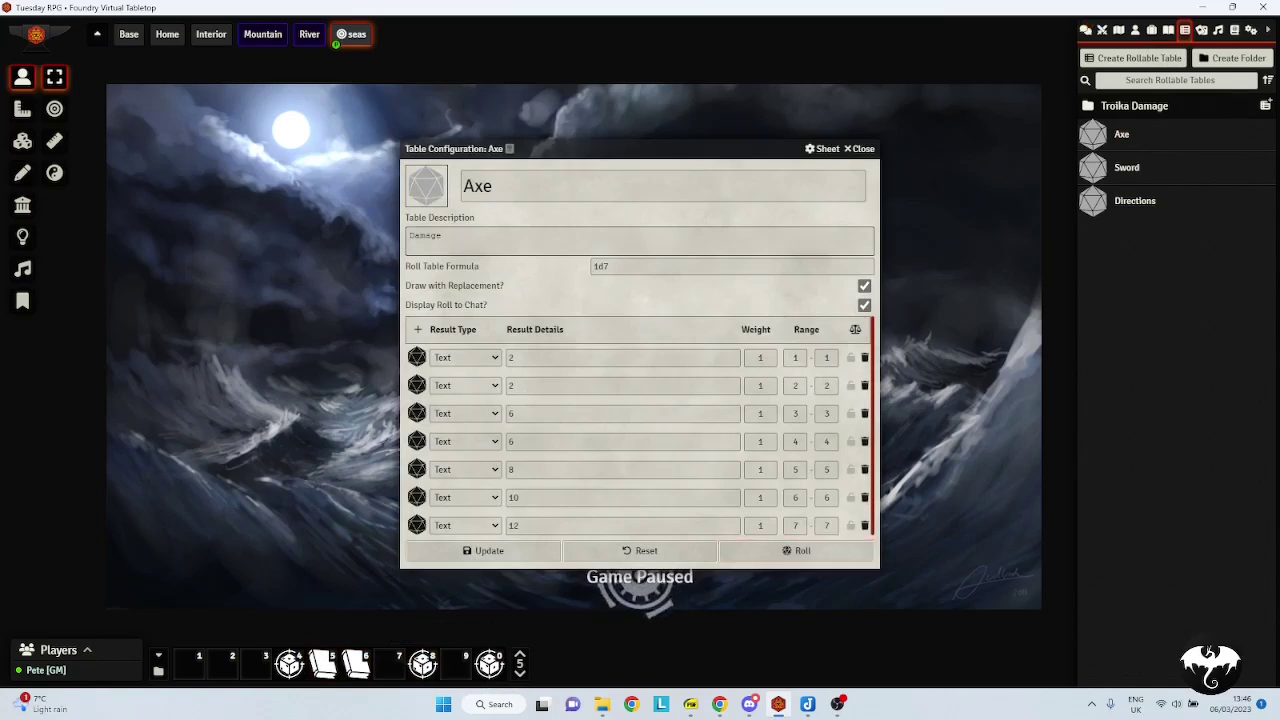
key("Escape")
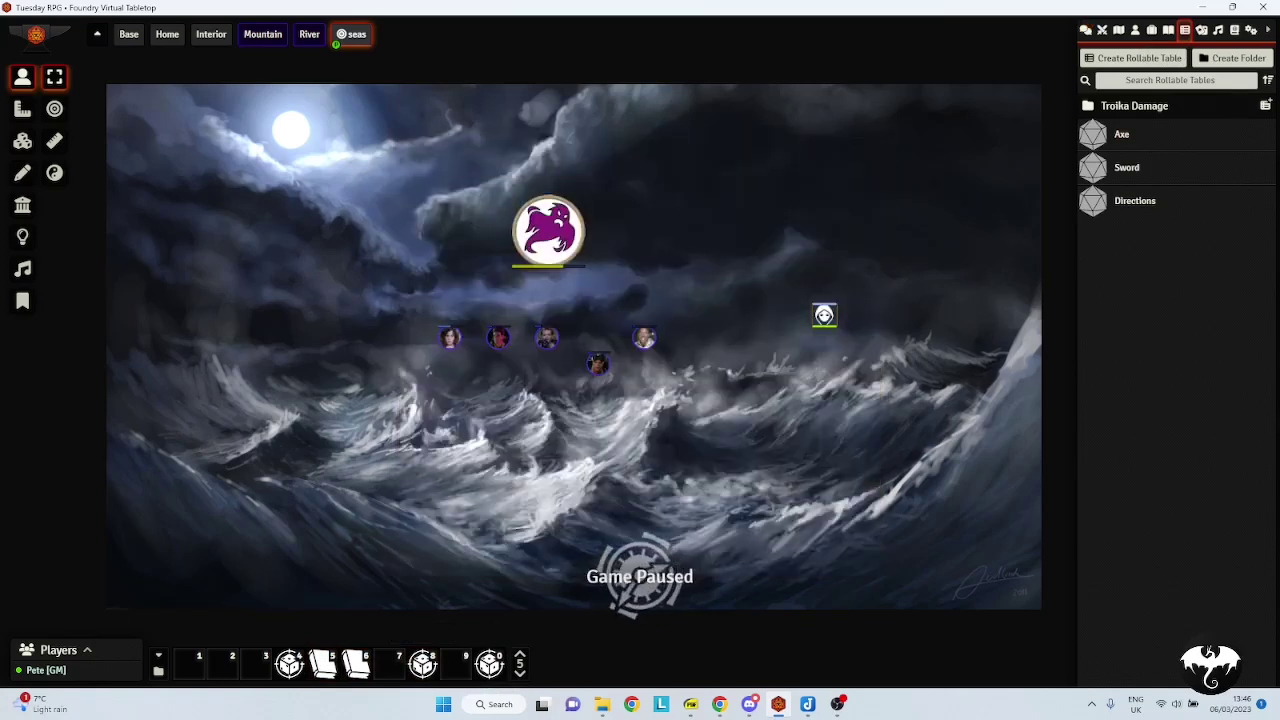
Open the Sword Roll macro for editing, copy its whole draw command and close the macro
right_click(289, 663)
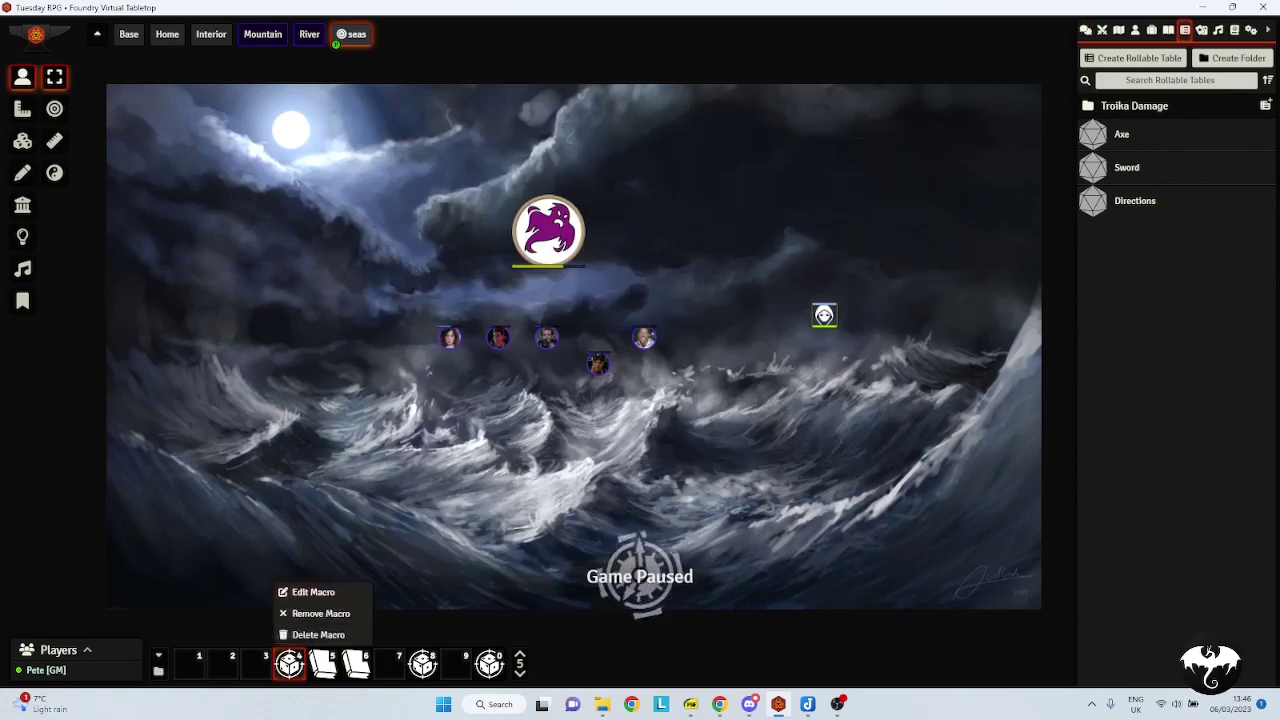
left_click(313, 592)
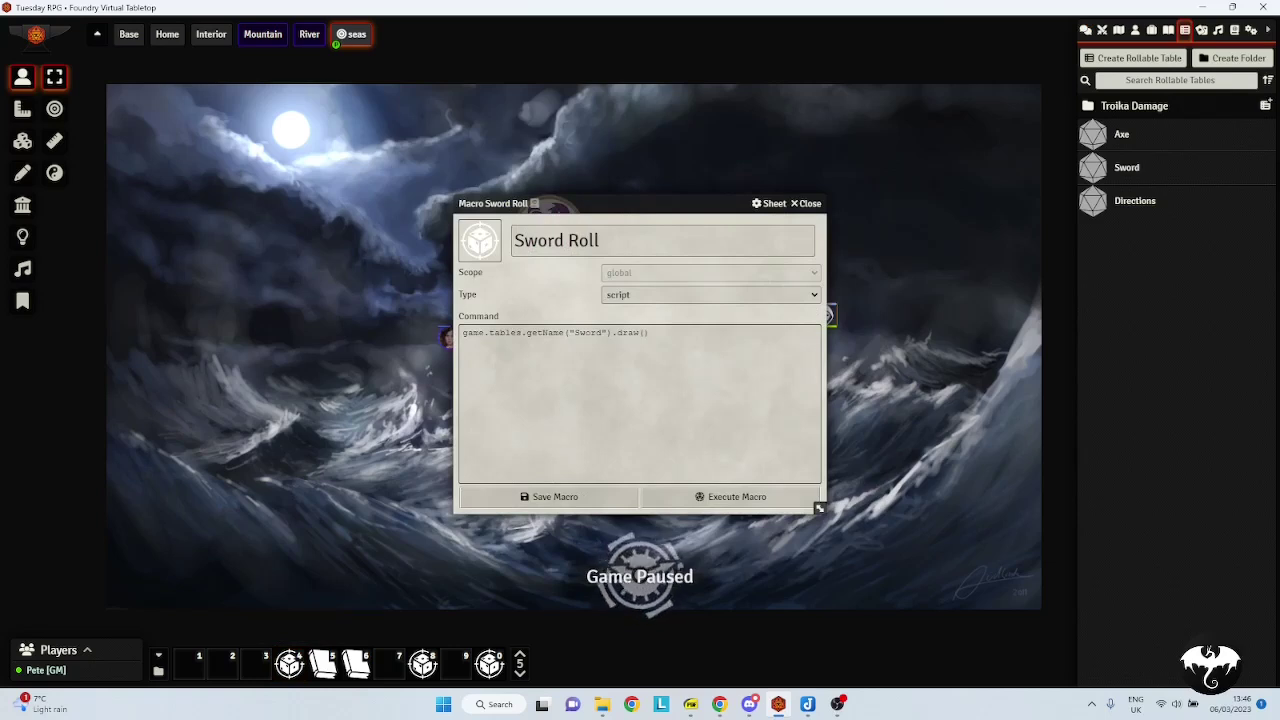
left_click(650, 333)
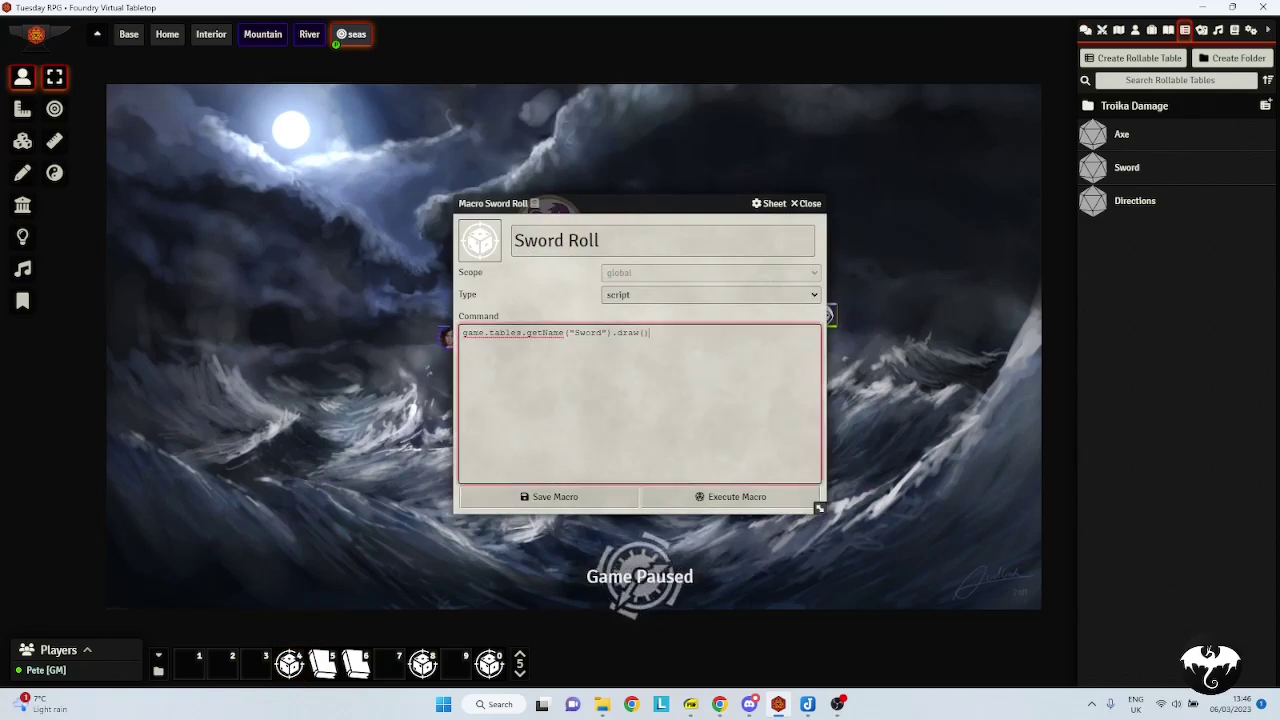
left_click_drag(650, 332, 460, 334)
key("ctrl+c")
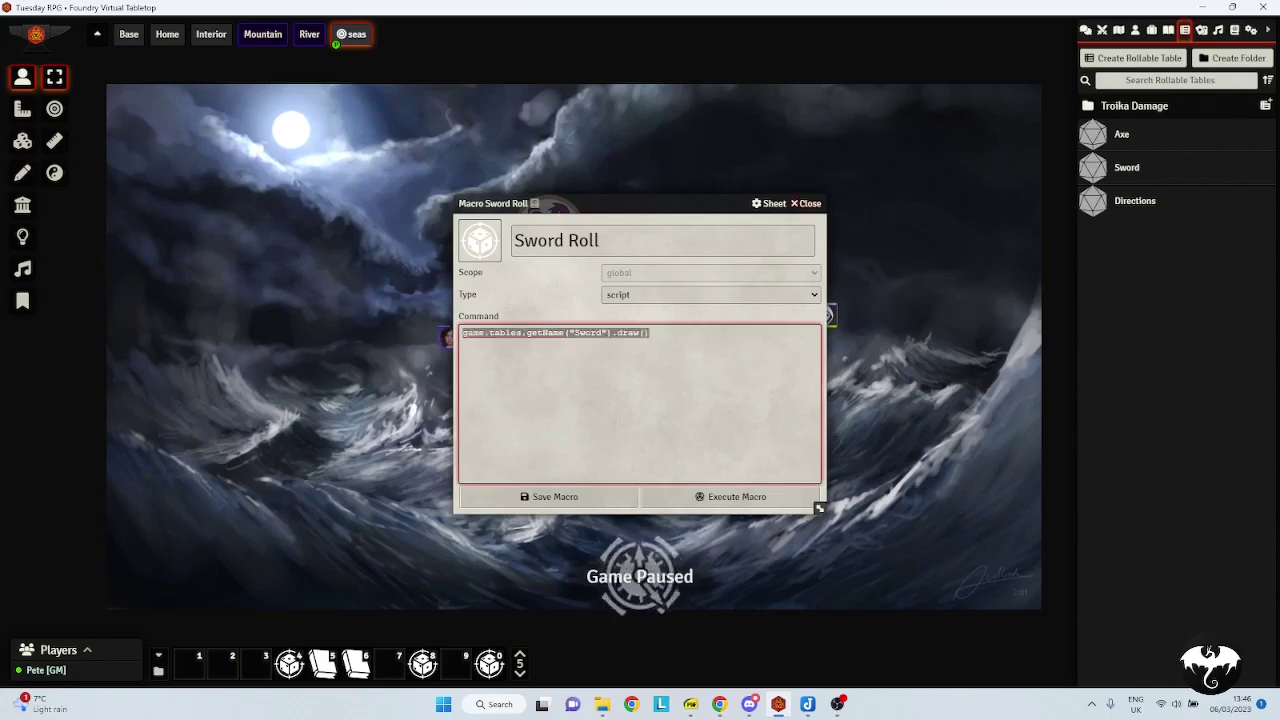
key("Escape")
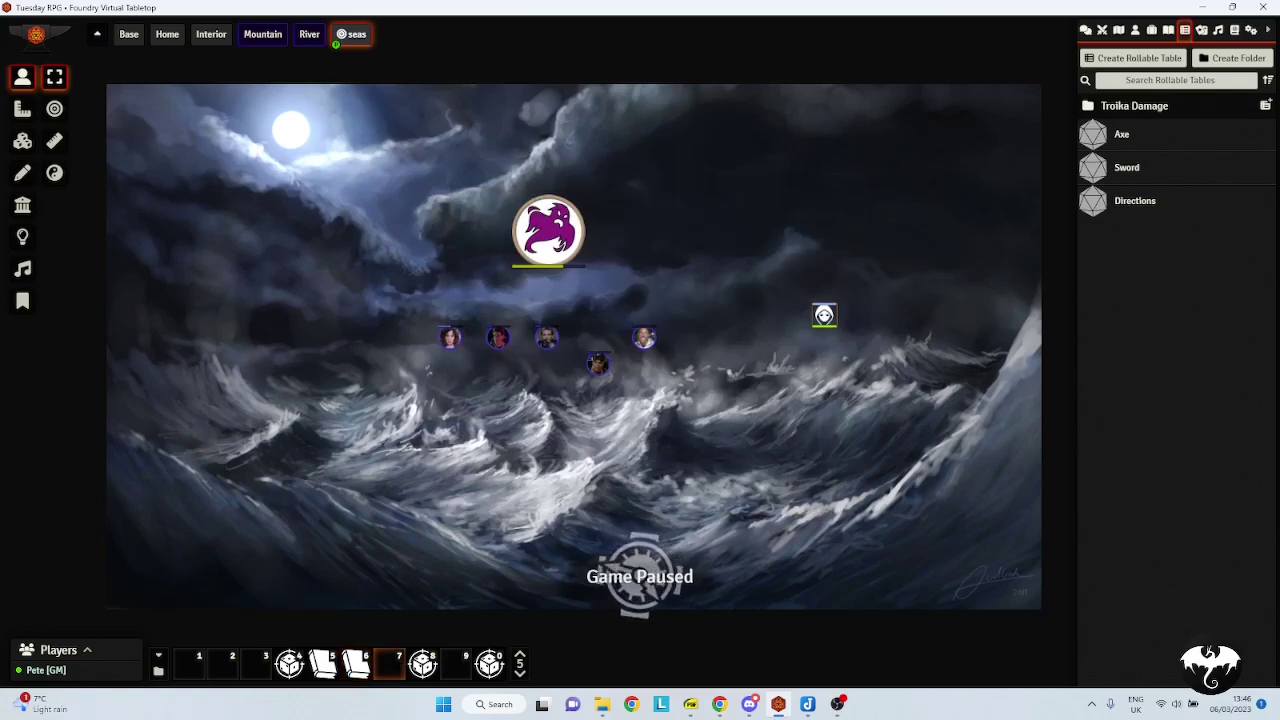
Create a new script macro in hotbar slot 7 and name it Directions
left_click(389, 663)
left_click(710, 294)
left_click(618, 310)
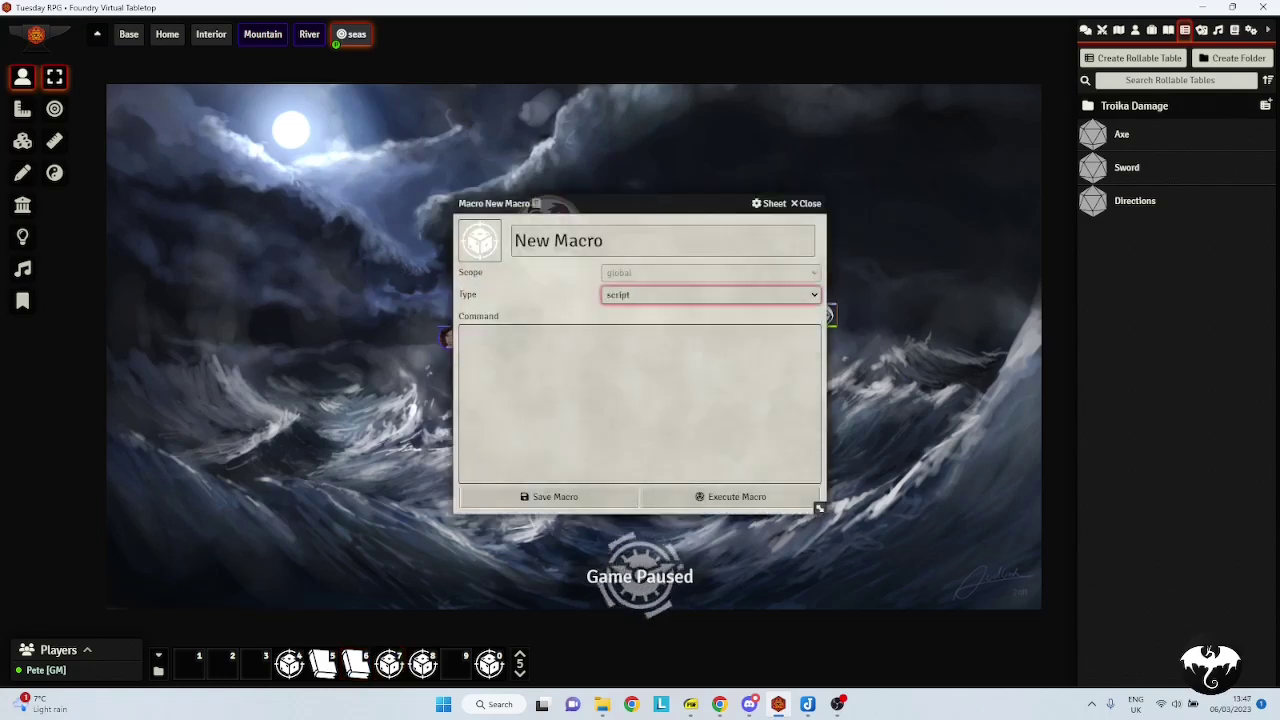
left_click_drag(604, 240, 513, 240)
type("Directions")
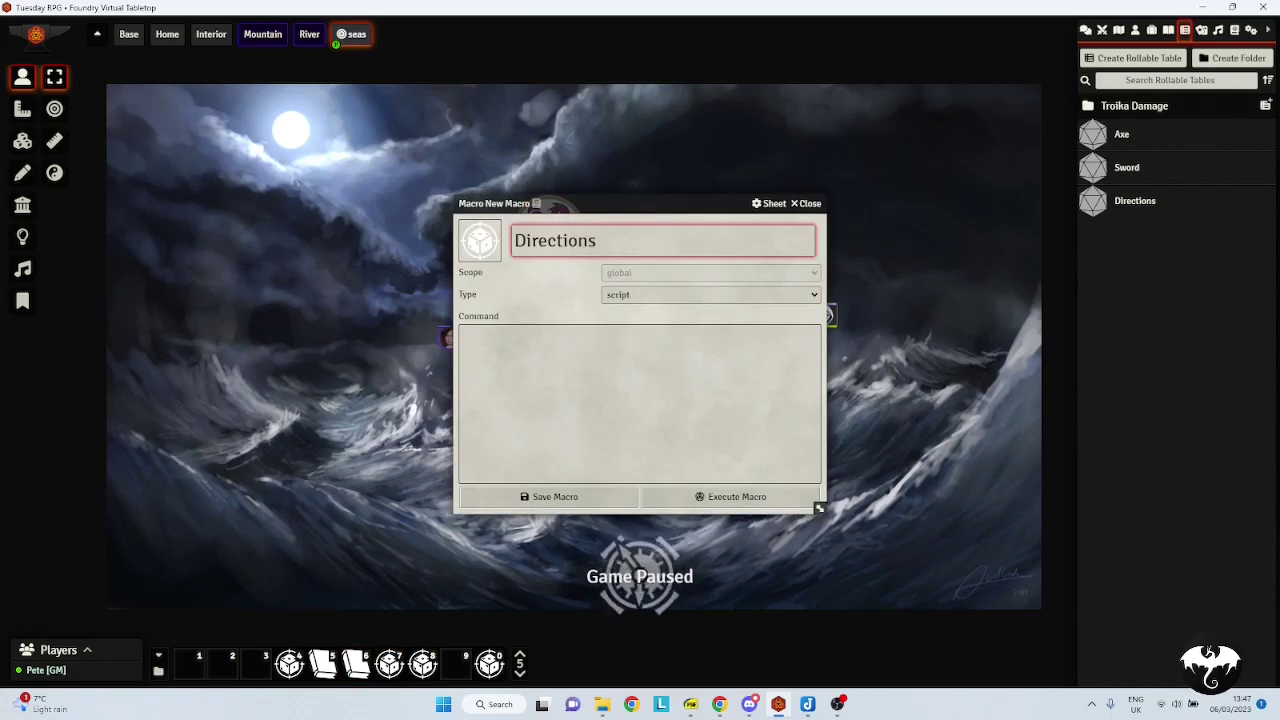
Paste the copied command, change it to game.tables.getName("Directions").draw(), then execute and save the macro
left_click(463, 333)
key("ctrl+v")
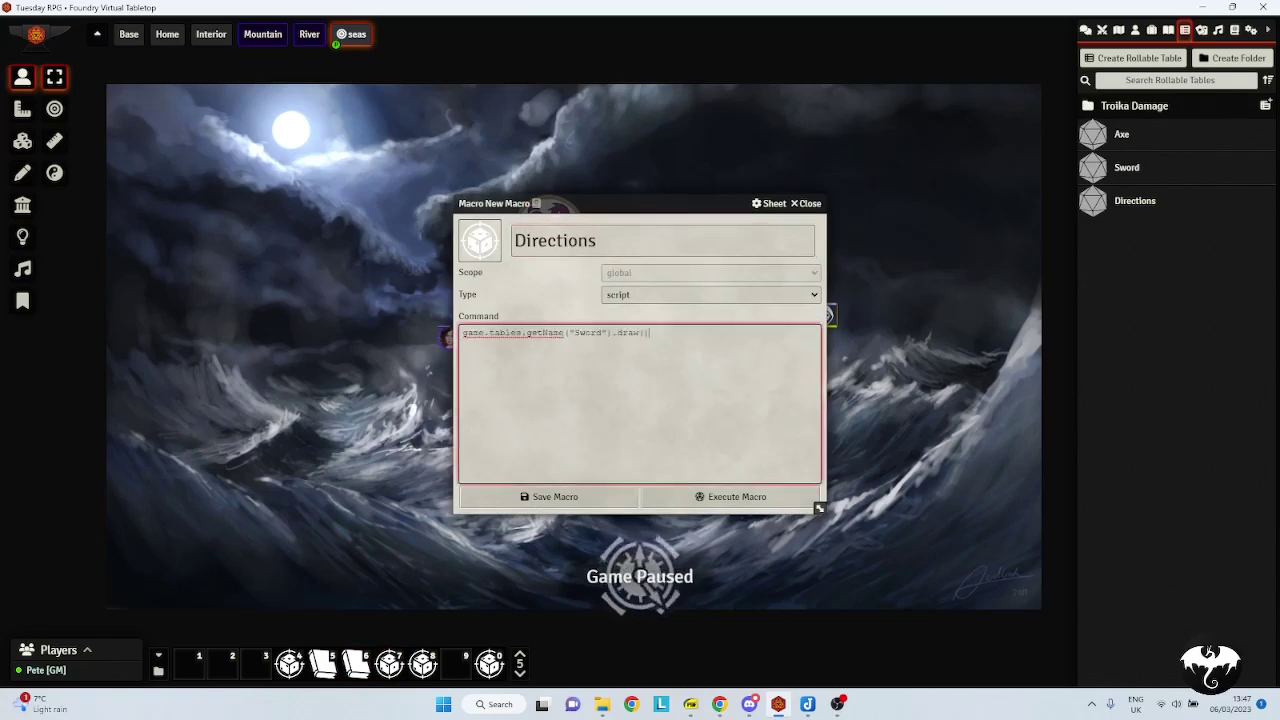
type("Dir")
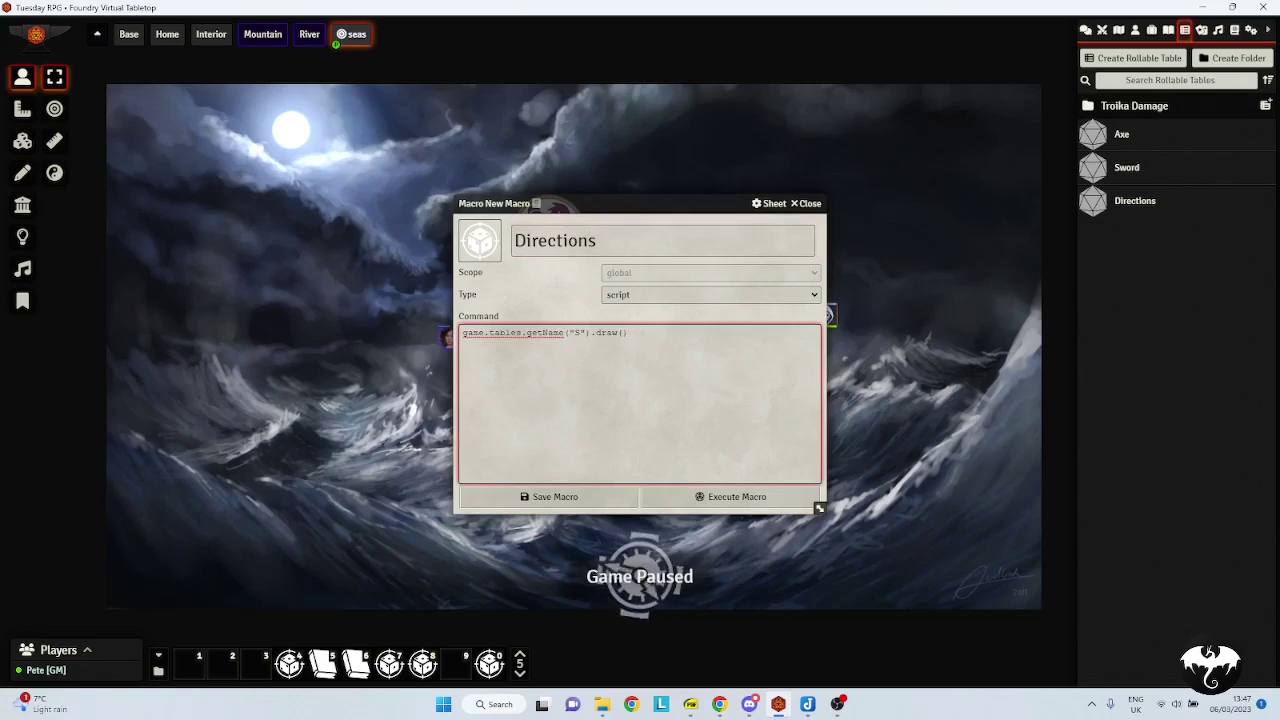
type("ections")
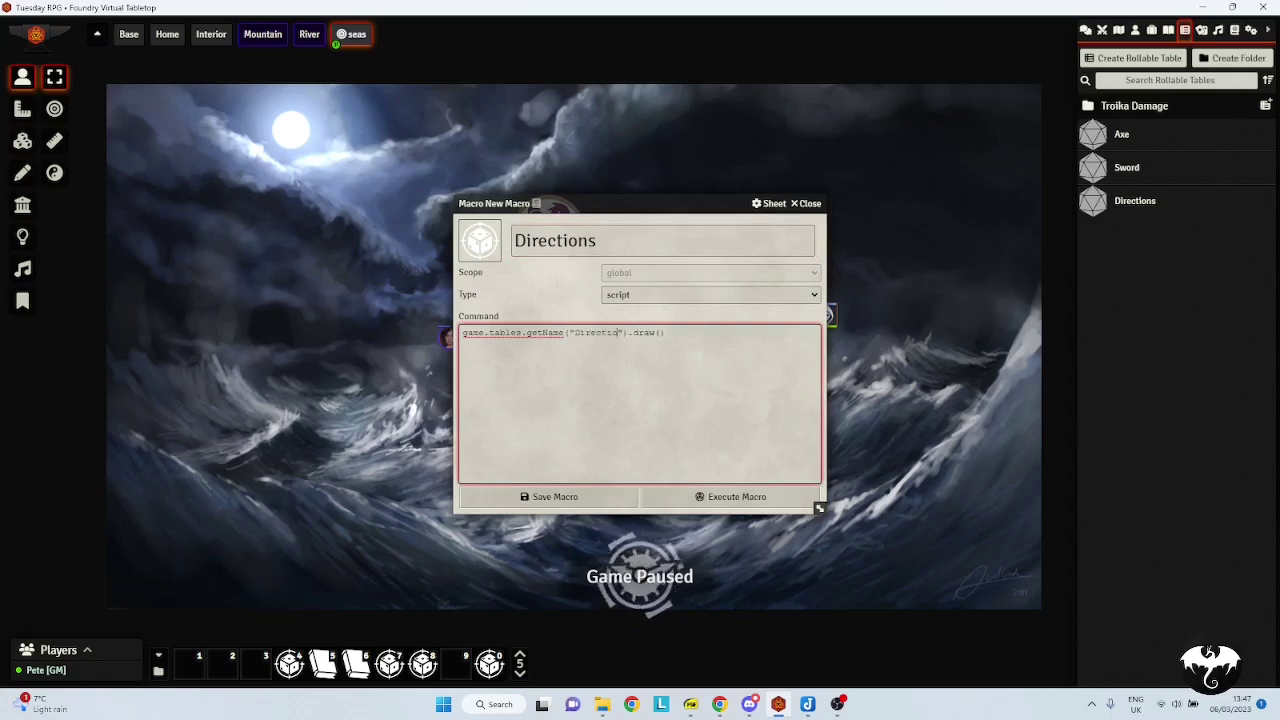
left_click(730, 496)
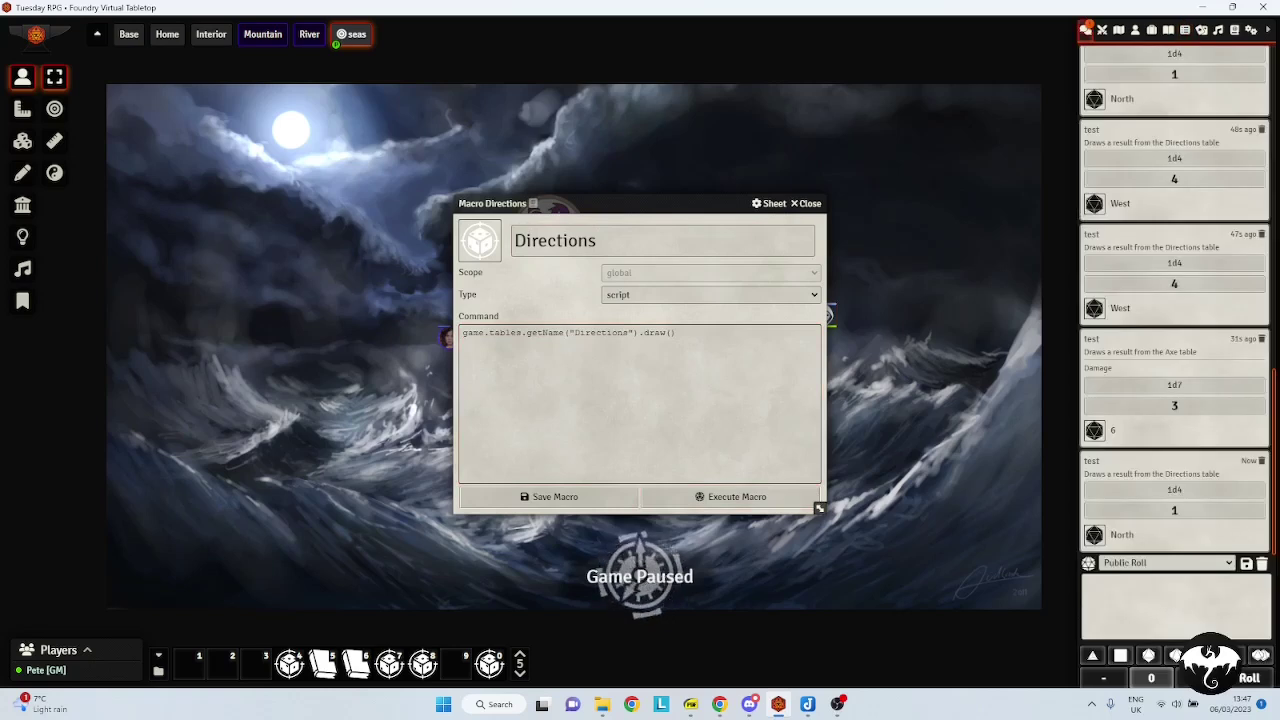
left_click(549, 496)
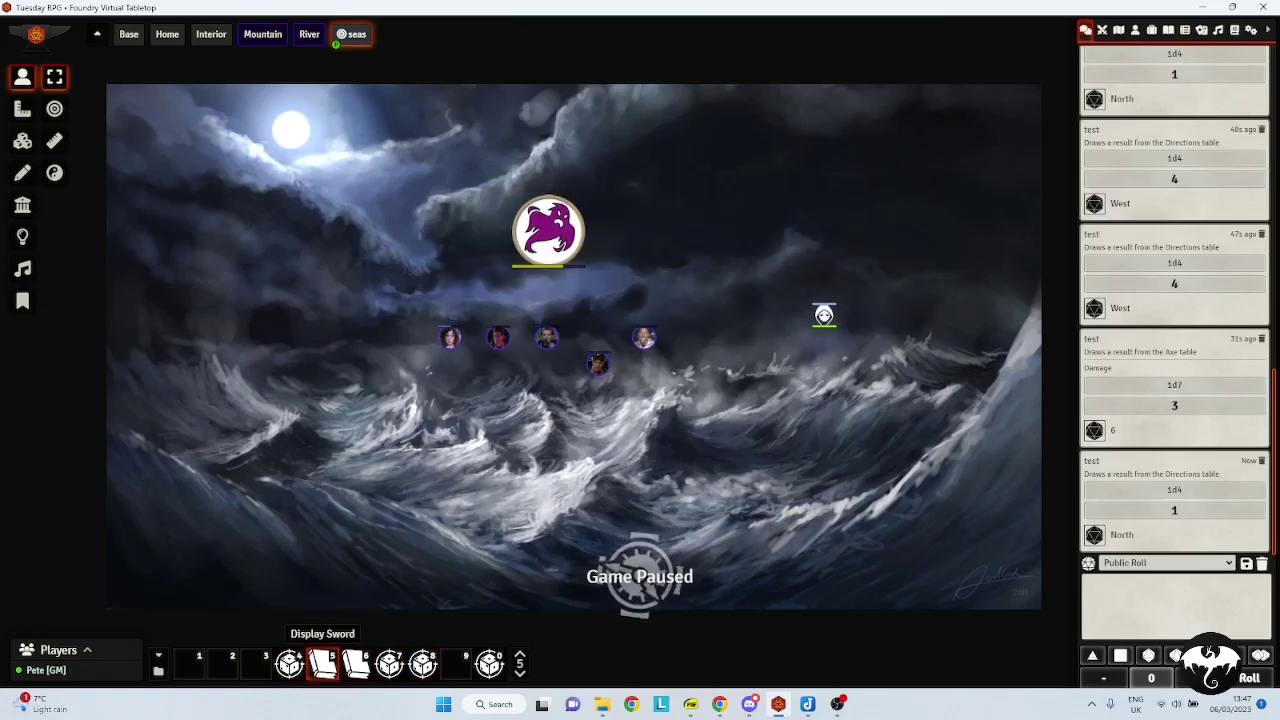
Display the Sword table from the hotbar, close it and run the Directions macro
left_click(322, 663)
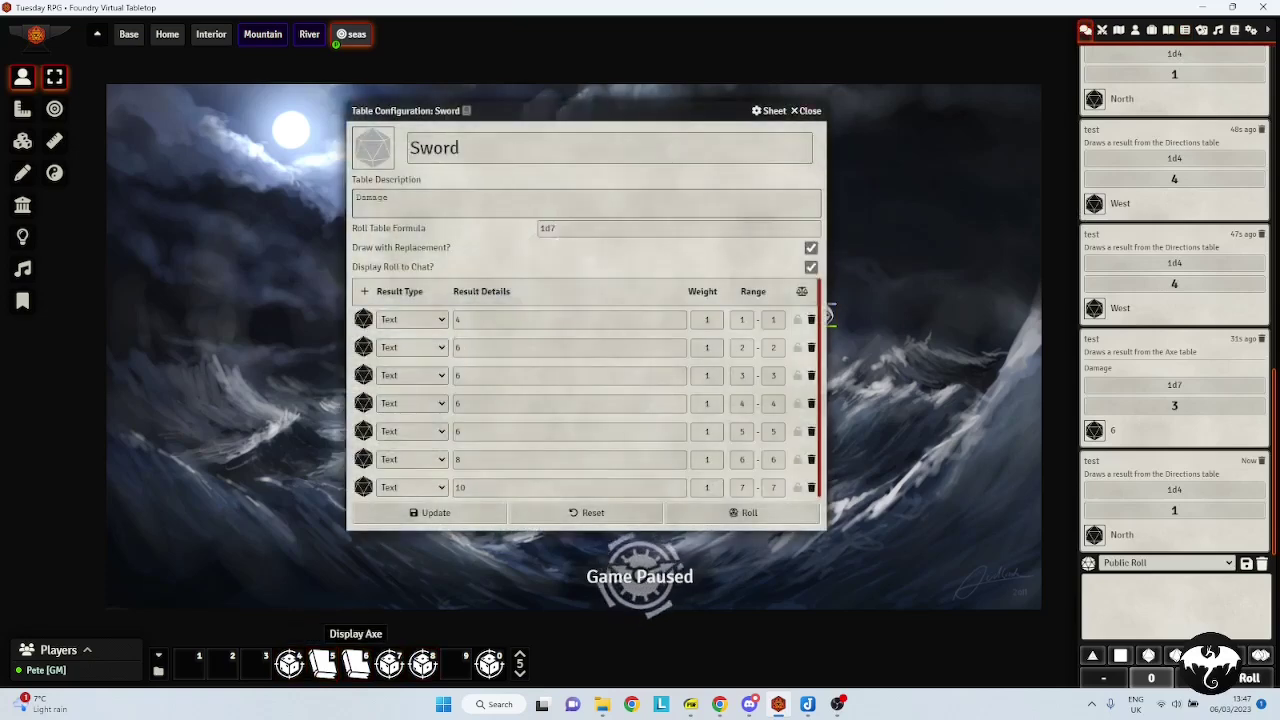
key("Escape")
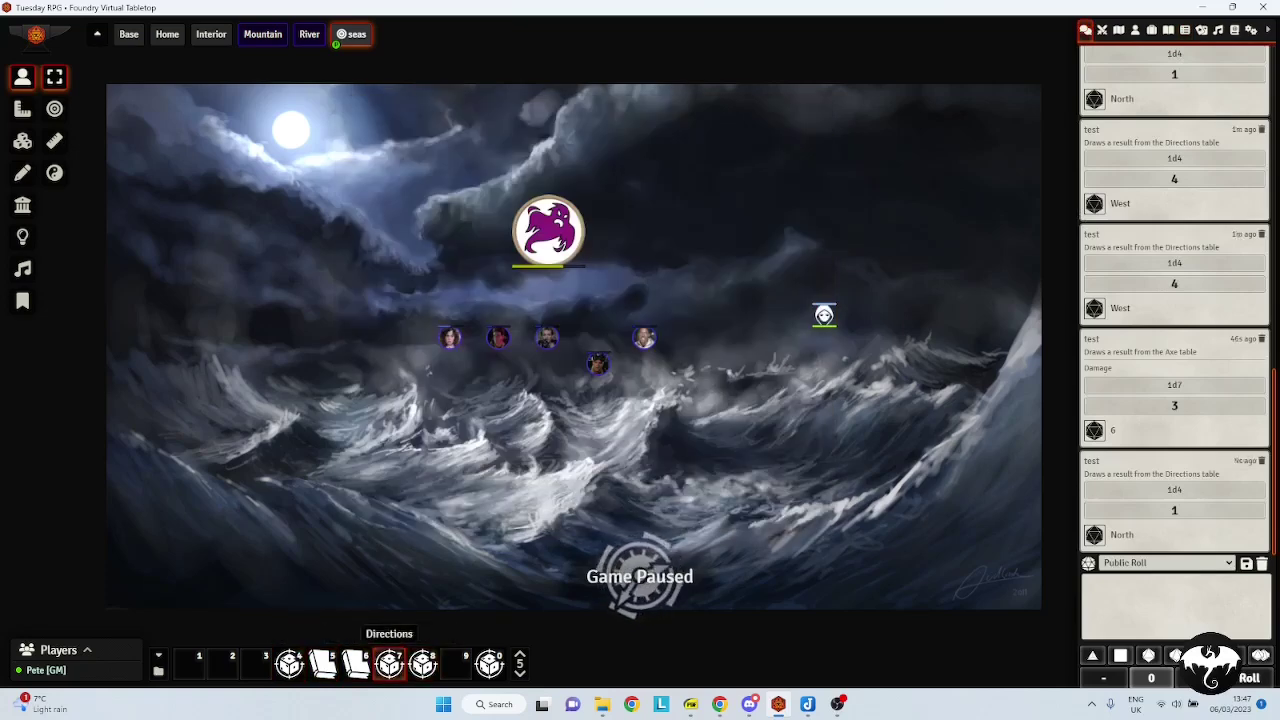
left_click(389, 663)
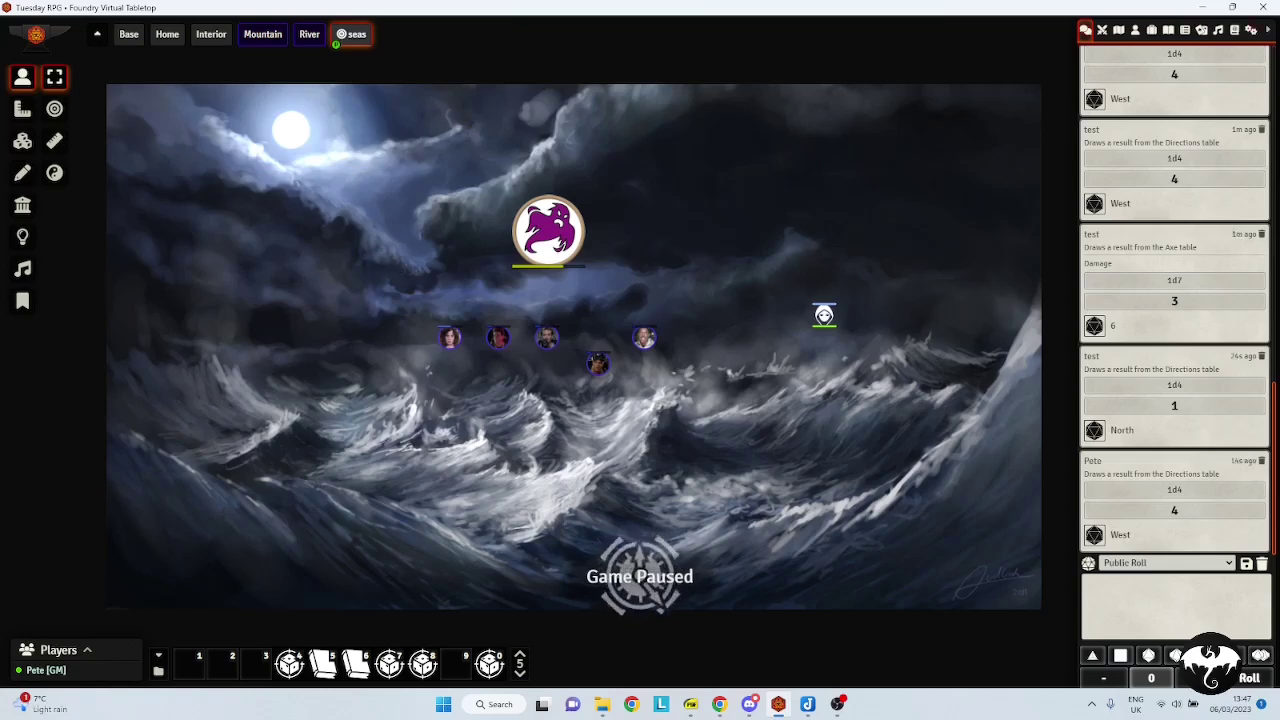
Look through the installed modules in the module management list as far as Freeform Sheets and close it
left_click(1250, 30)
left_click(1183, 231)
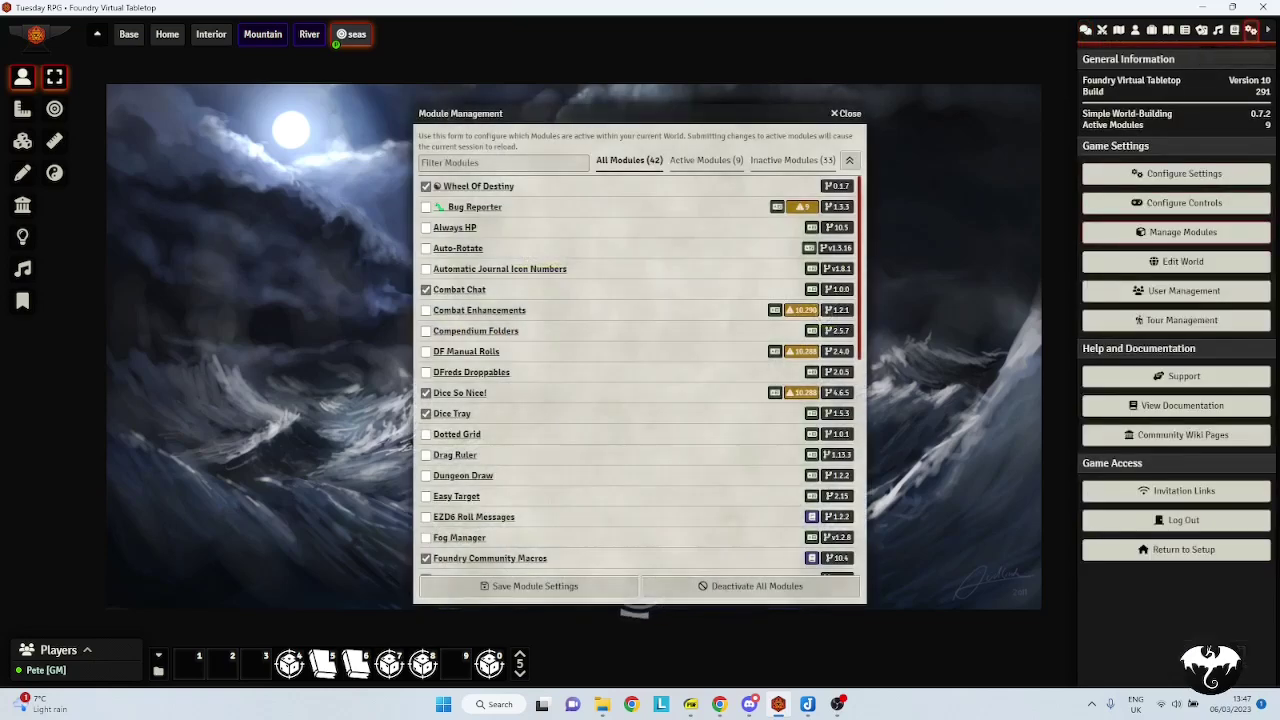
scroll(640, 376, "down", 3)
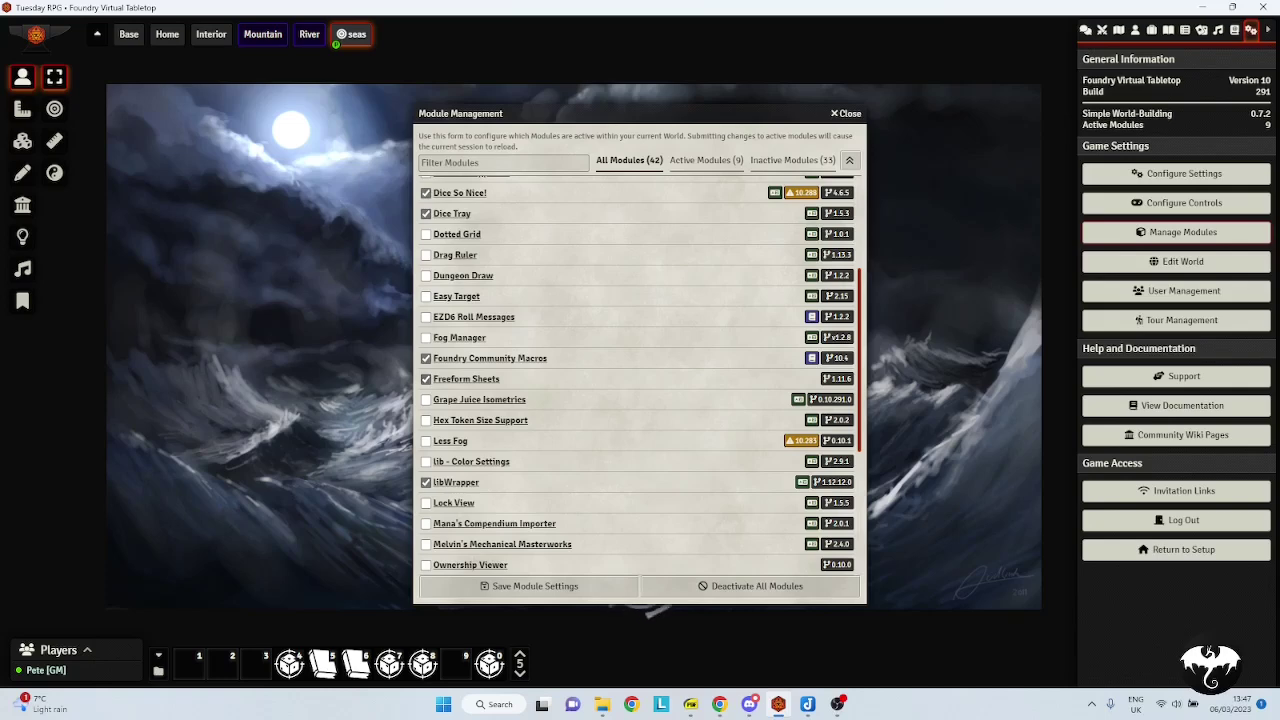
key("Escape")
Review the Freeform Sheets settings and sheet configuration, check the default sheet choices with ghostbusters selected, and close the settings
left_click(1176, 173)
left_click(451, 326)
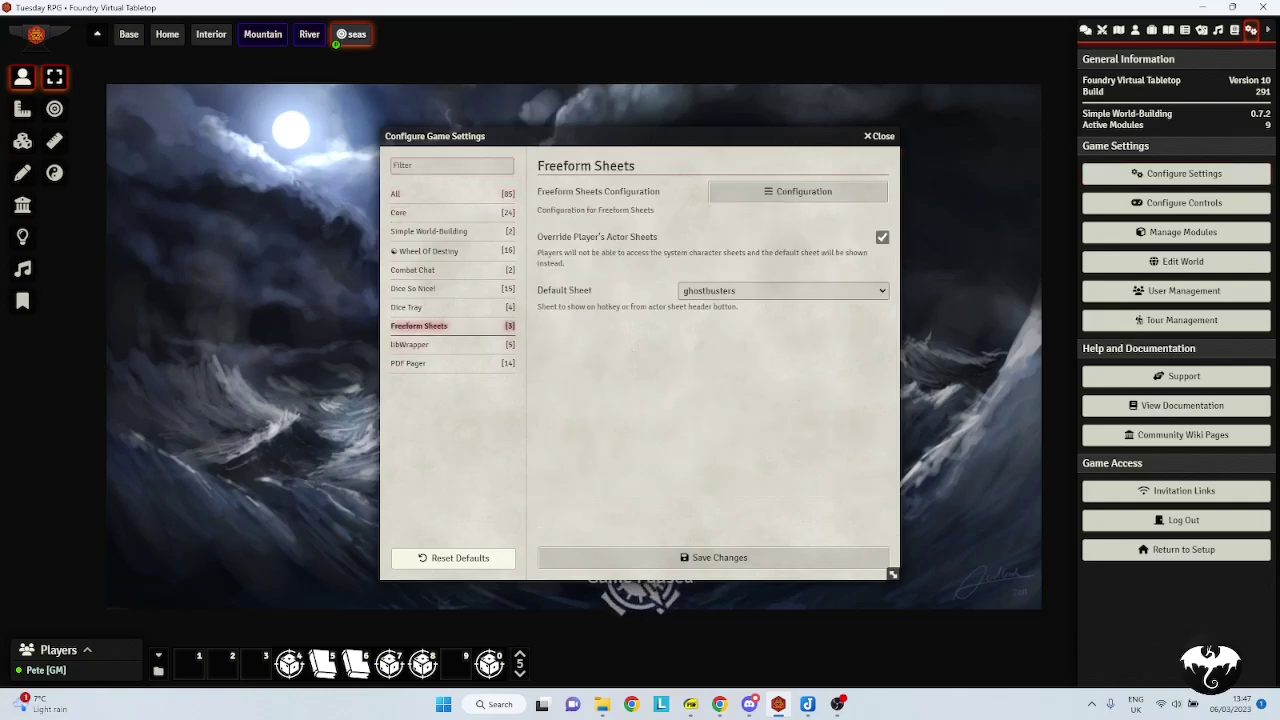
left_click(797, 191)
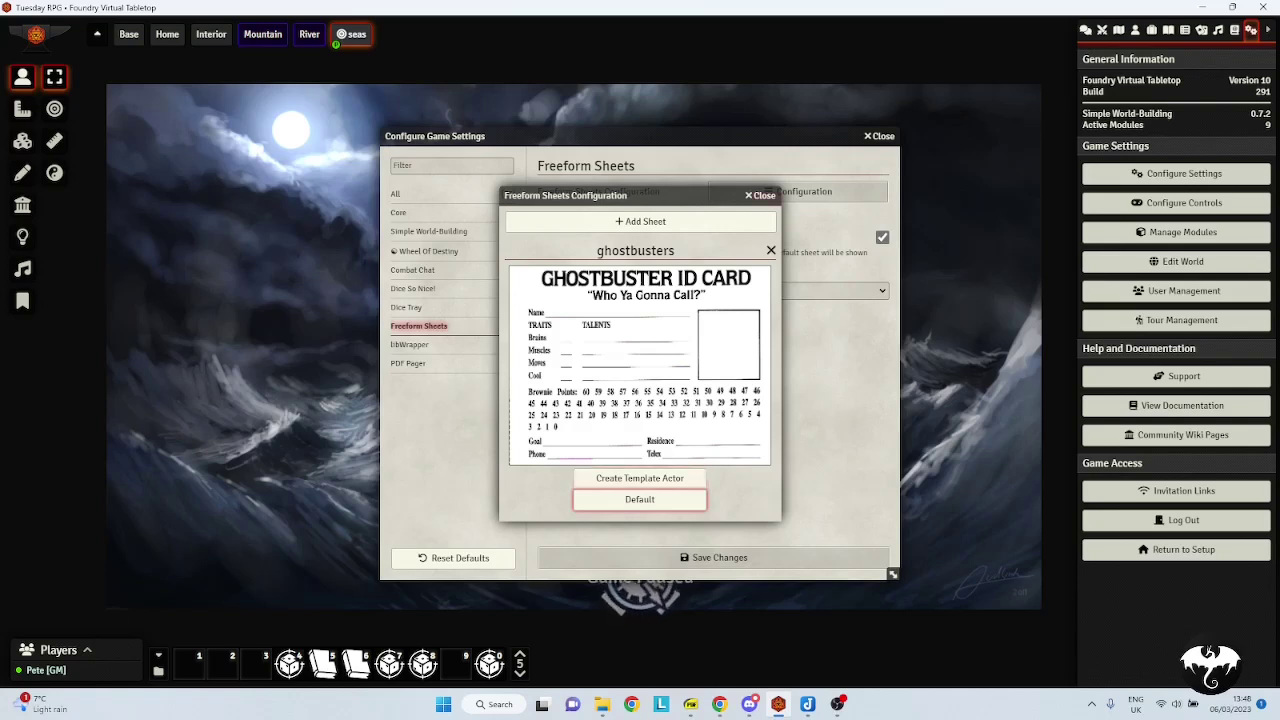
left_click(760, 195)
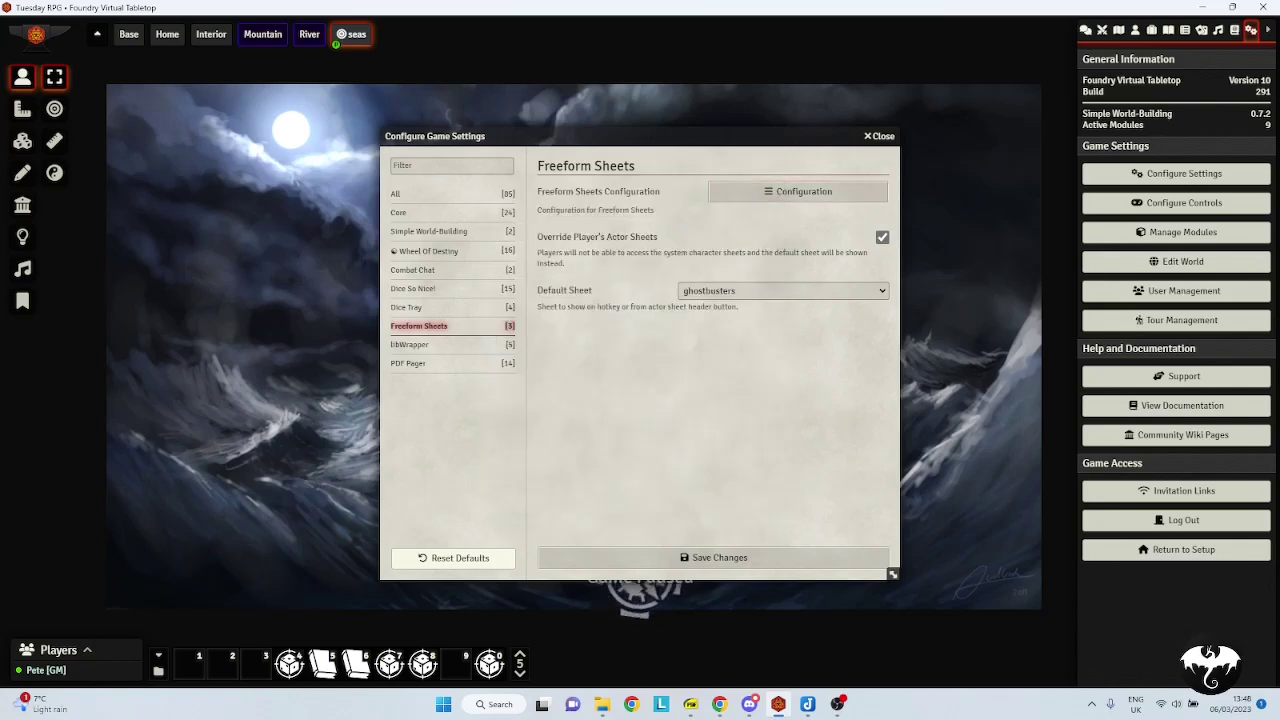
left_click(782, 290)
left_click(782, 318)
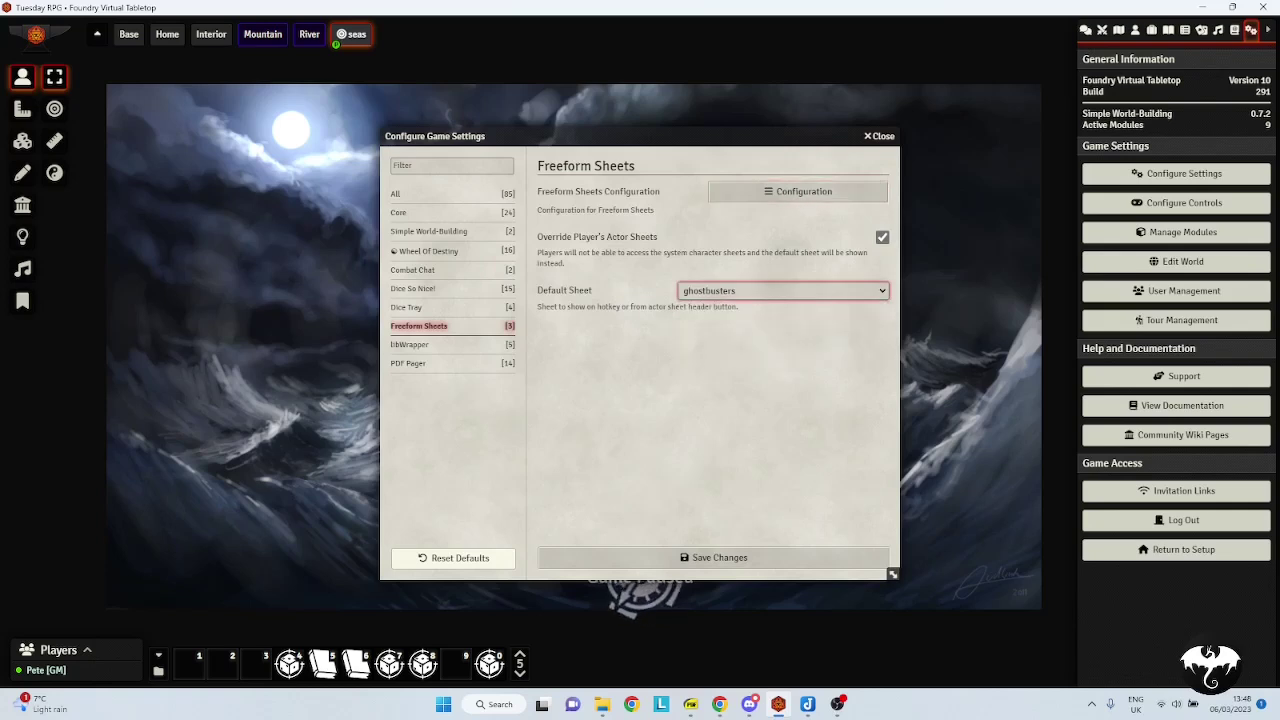
left_click(879, 136)
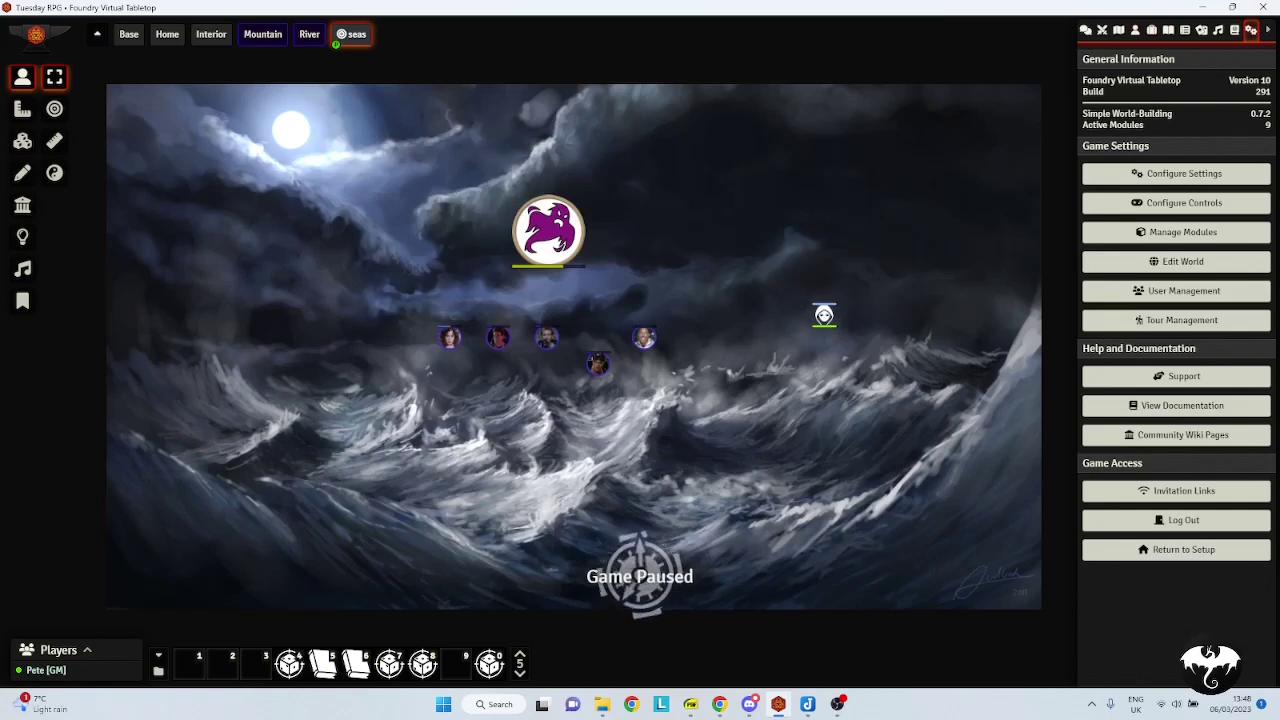
Create a new actor with the character's first name and no template in the PC folder of Ghostbusters
left_click(1134, 30)
left_click(1131, 105)
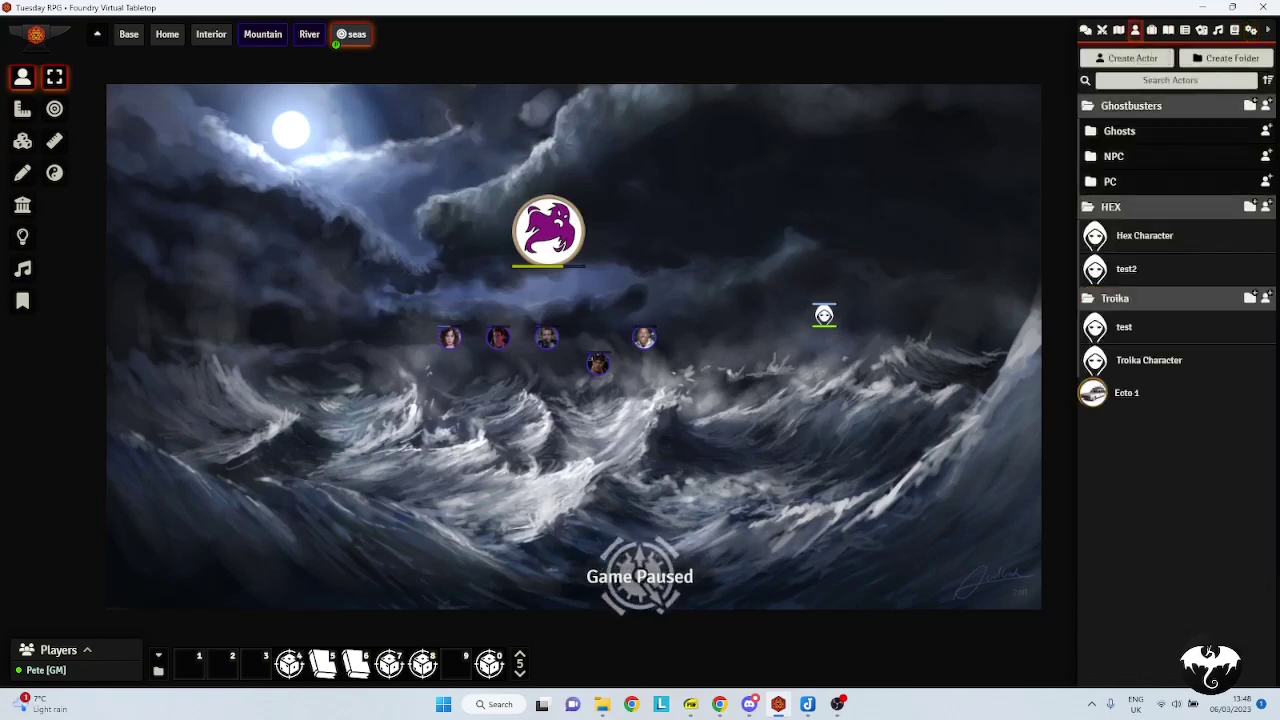
left_click(1249, 181)
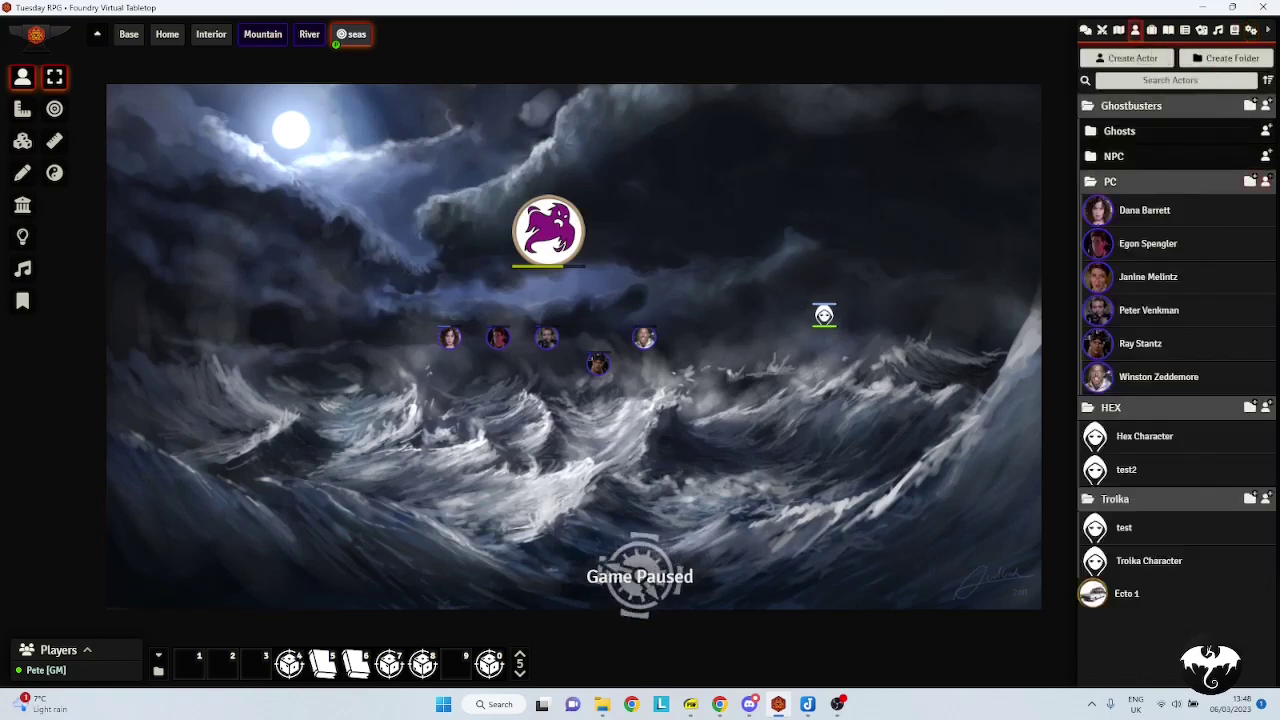
left_click(1266, 182)
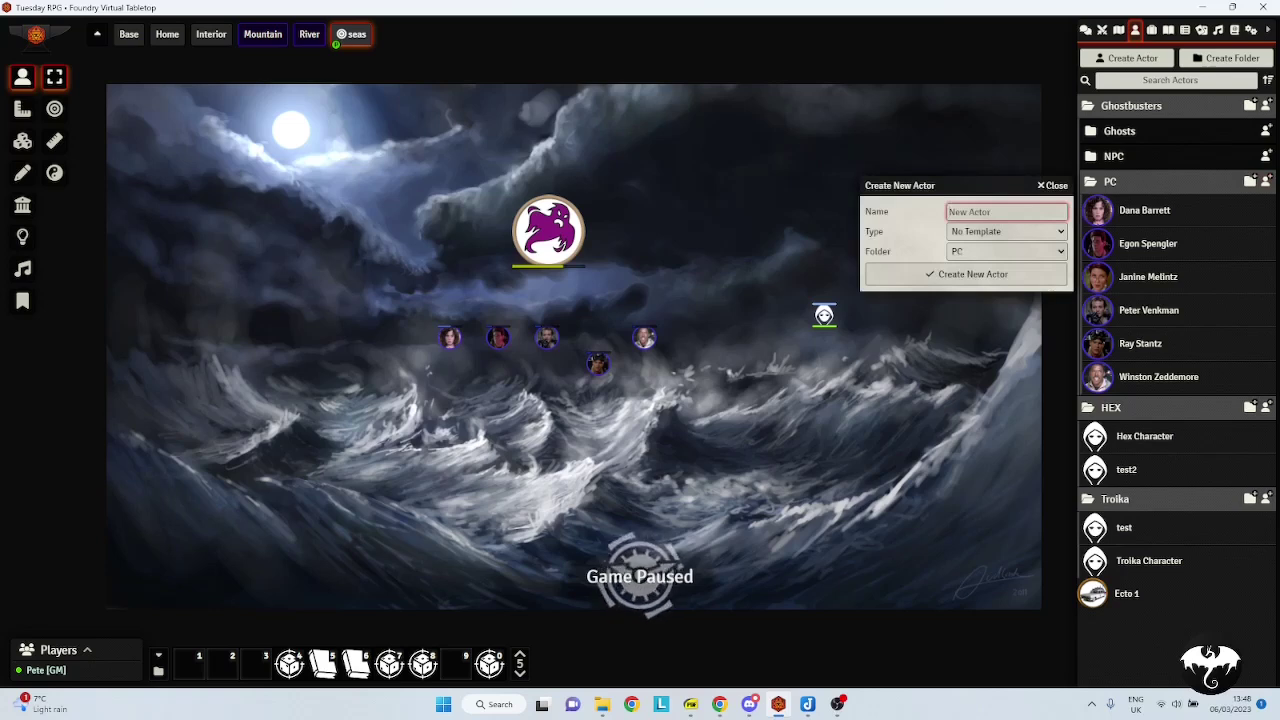
type("Ha")
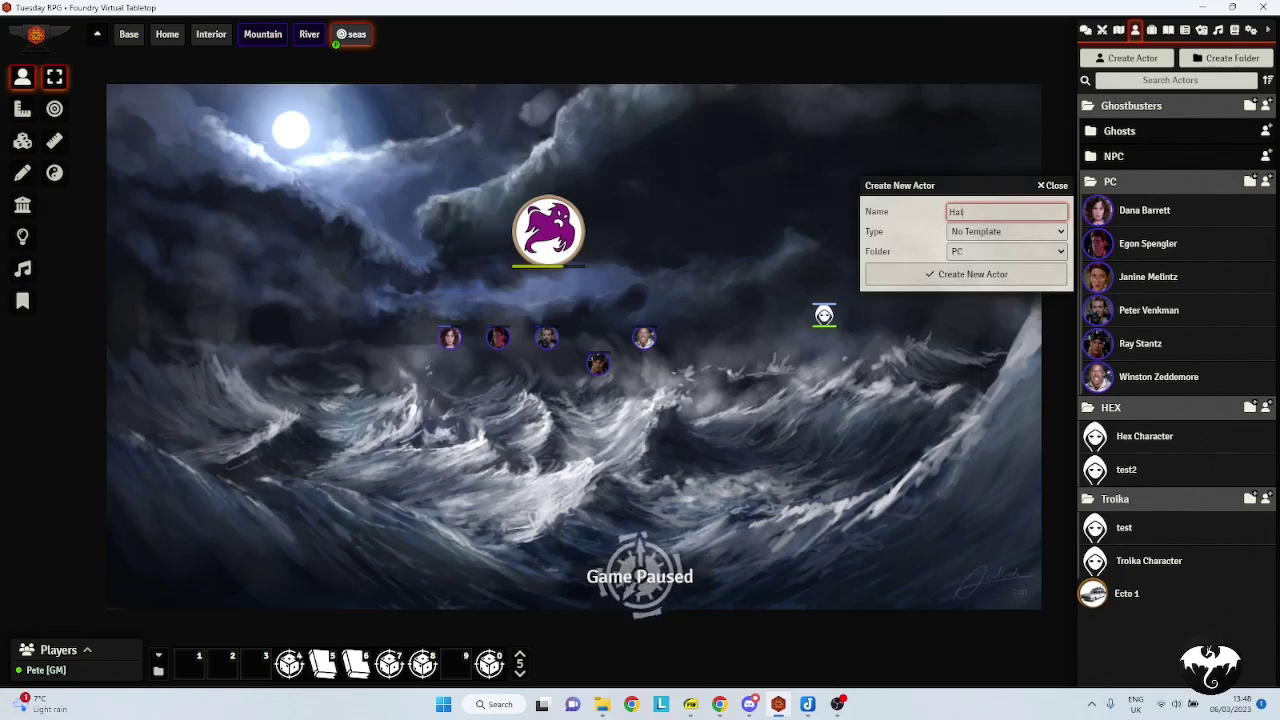
type("ley")
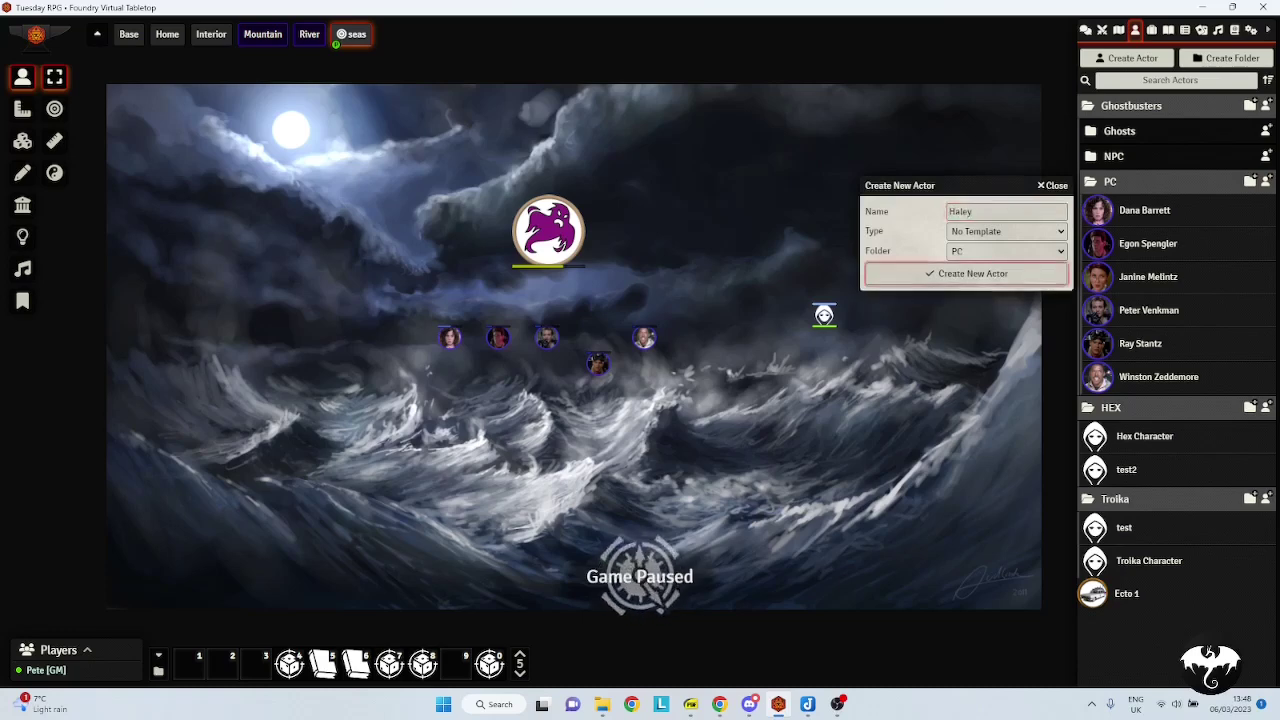
key("Return")
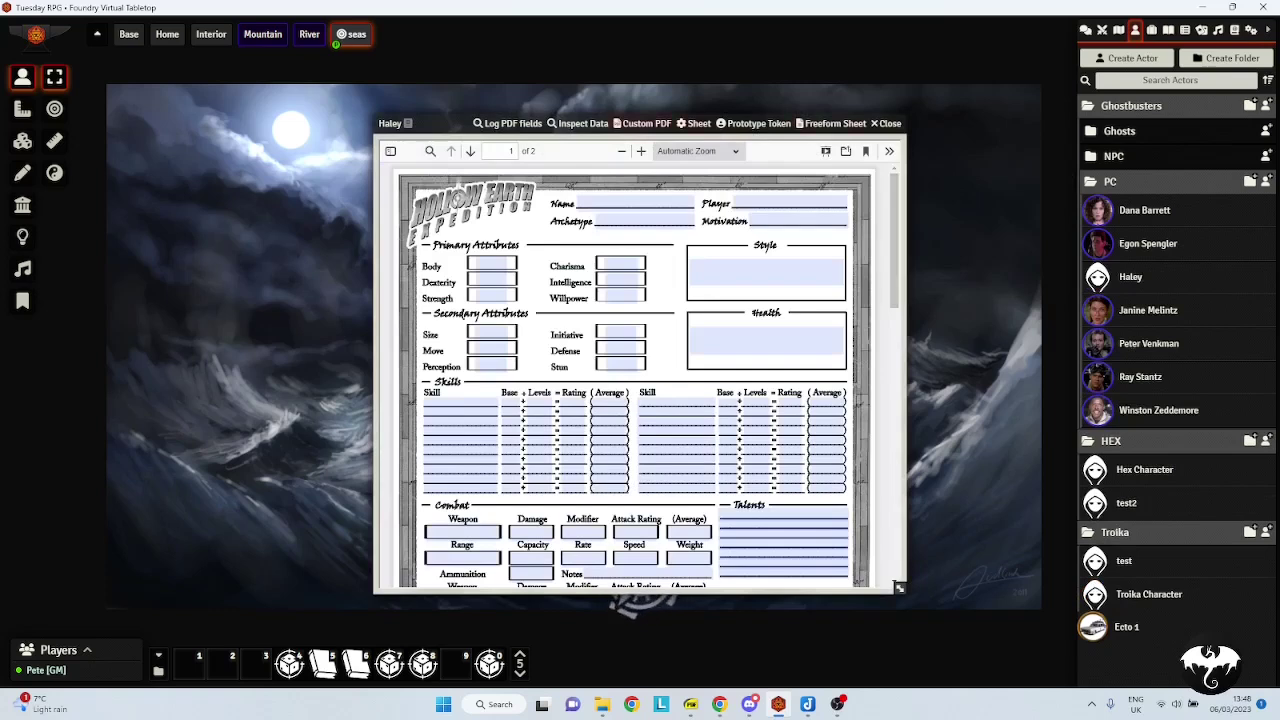
Set the new actor's sheet to worldbuilding.SimpleActorSheet, choose the default sheet type and save the sheet configuration
left_click(694, 123)
left_click(823, 176)
left_click(815, 204)
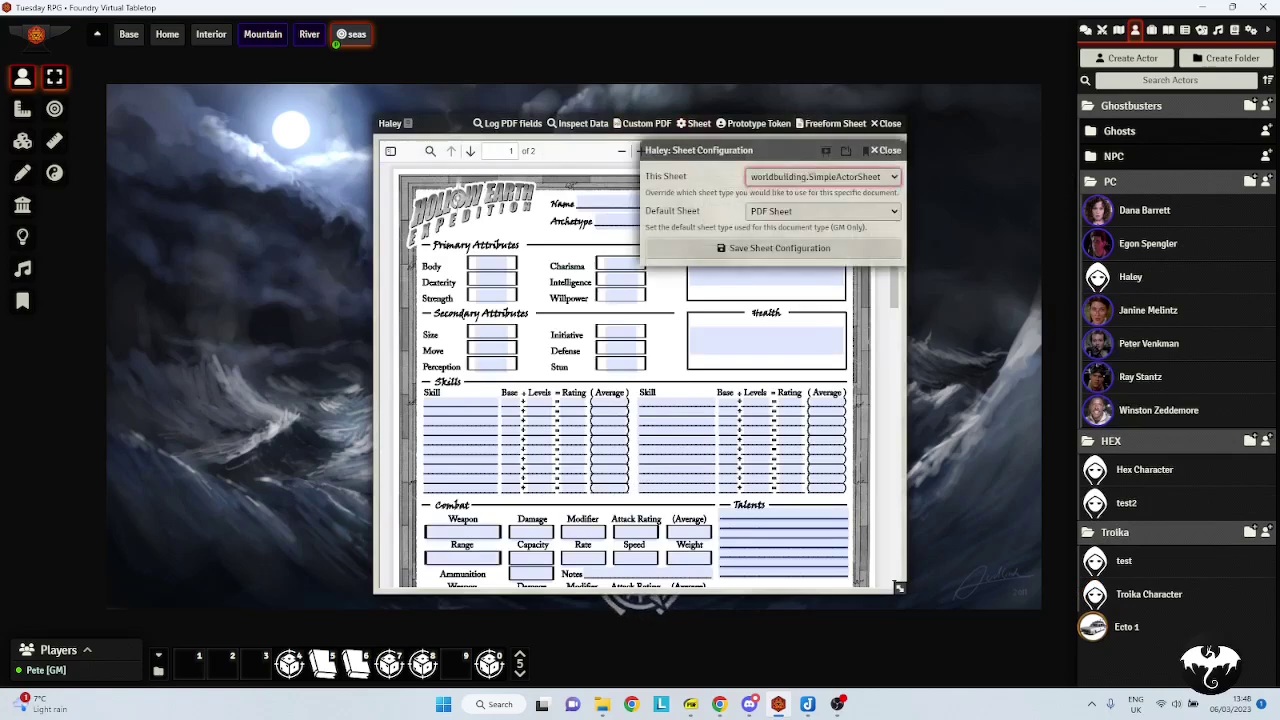
left_click(823, 211)
left_click(815, 226)
left_click(773, 248)
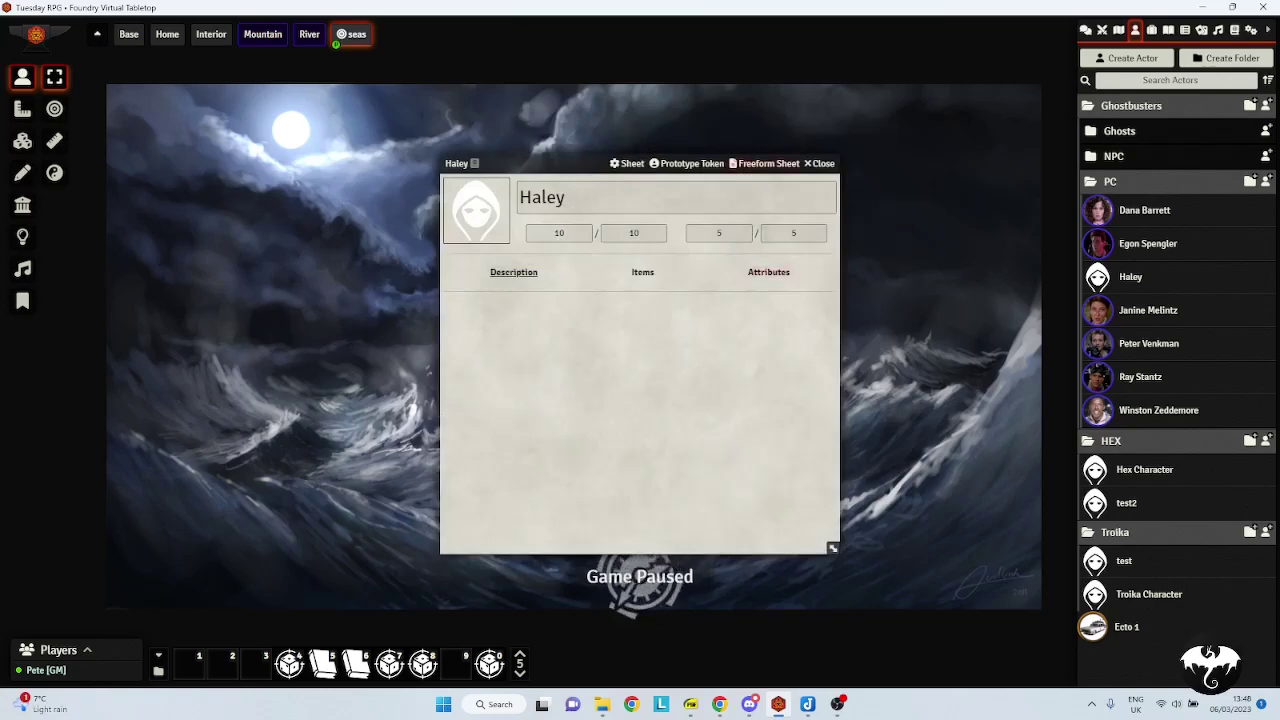
View the new actor's blank freeform sheet, and close it together with the standard actor sheet
left_click(764, 163)
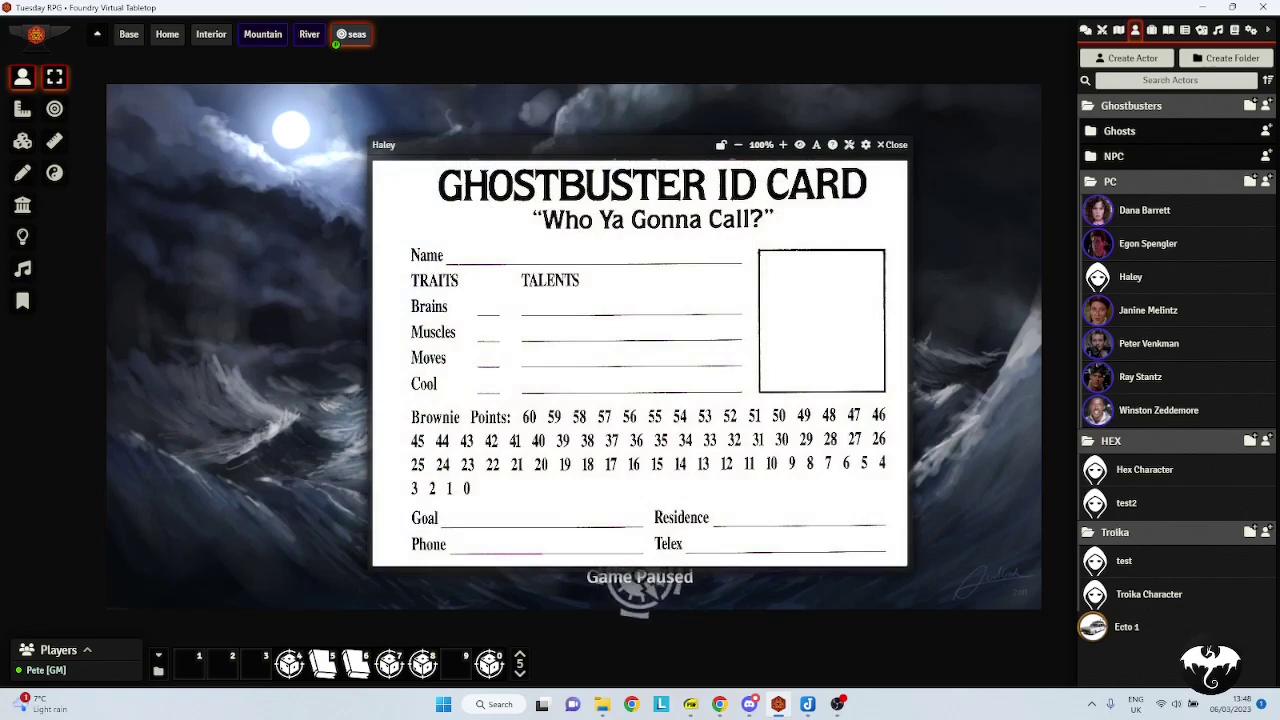
left_click(891, 145)
left_click(817, 163)
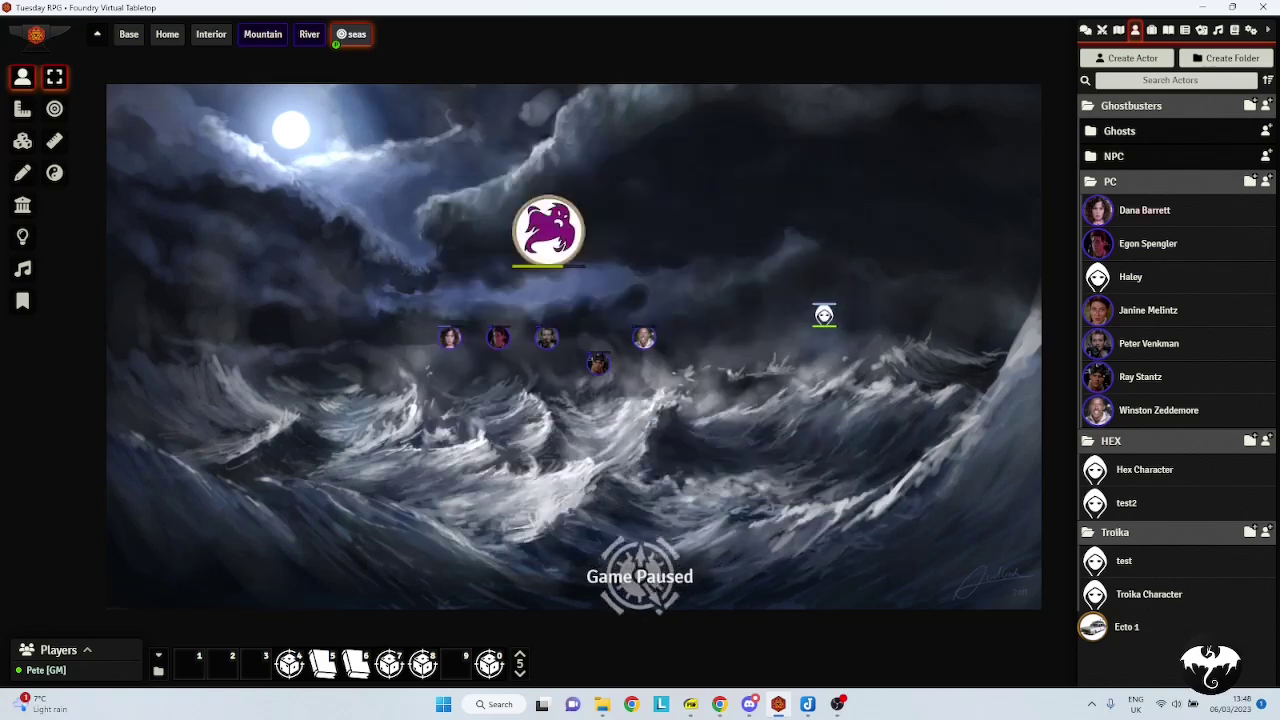
Display Dana Barrett's Ghostbusters freeform sheet and move its window aside over the scene
right_click(1144, 210)
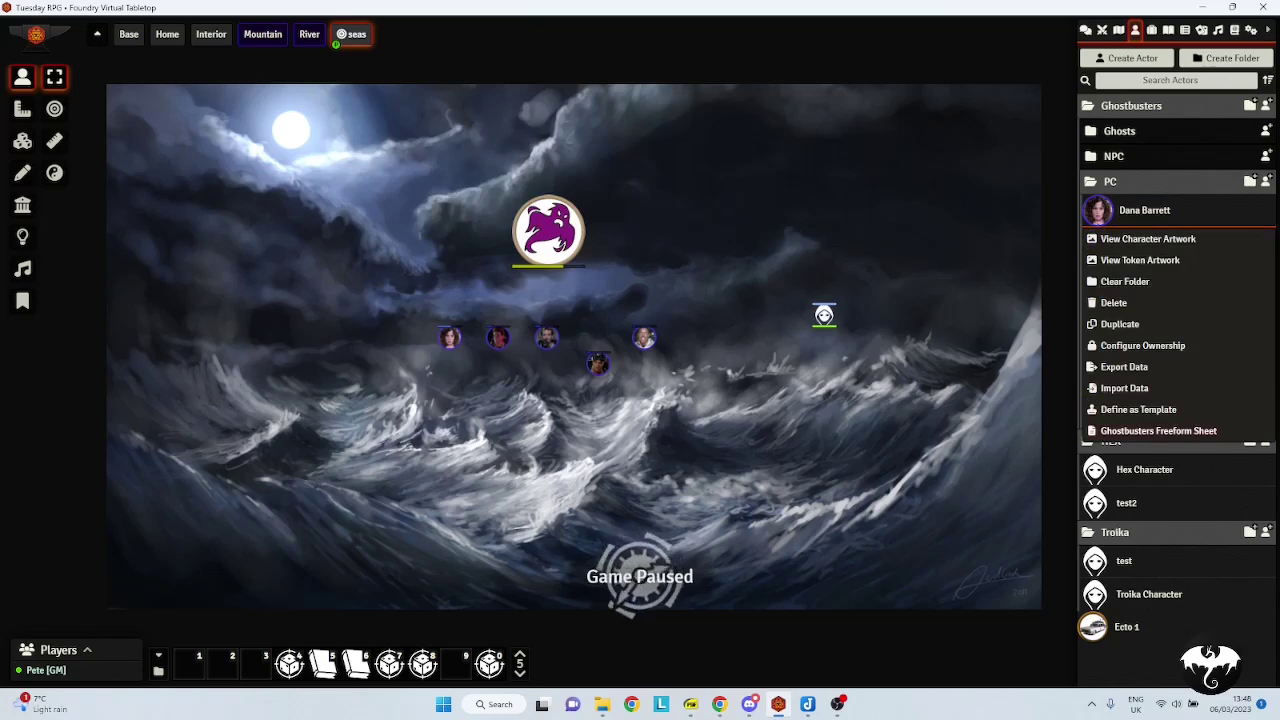
left_click(1158, 430)
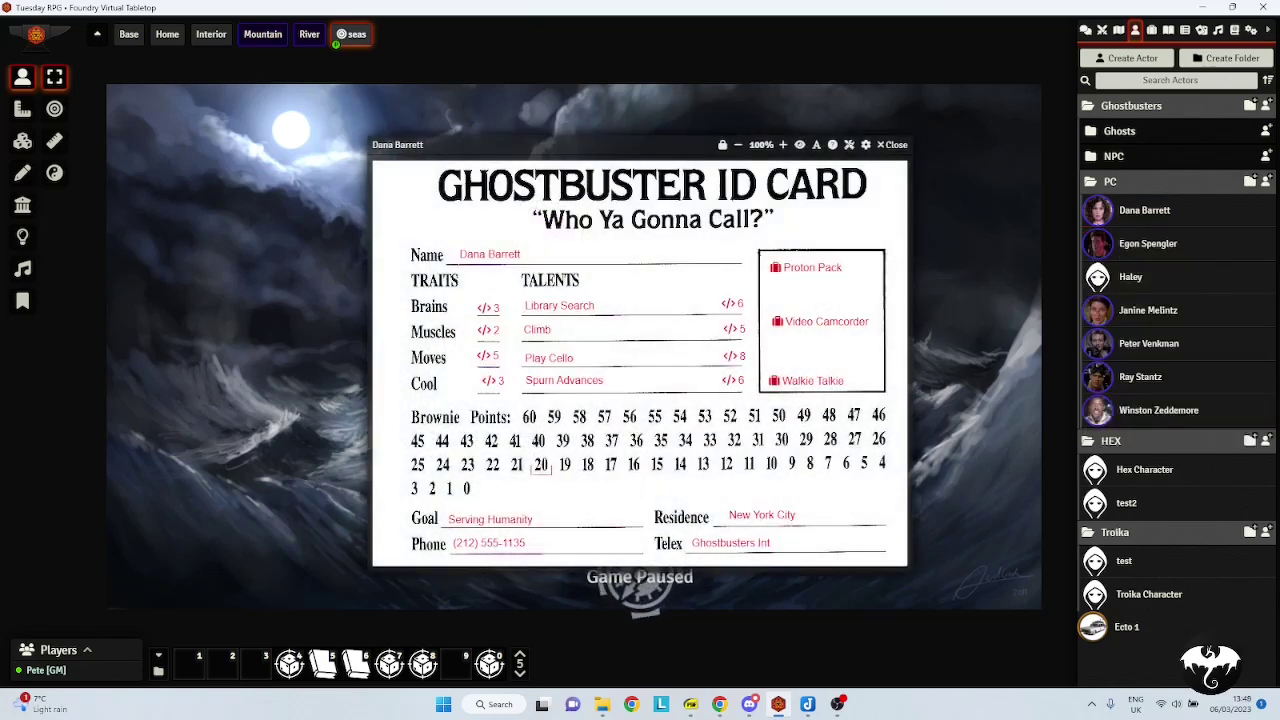
left_click_drag(560, 144, 351, 128)
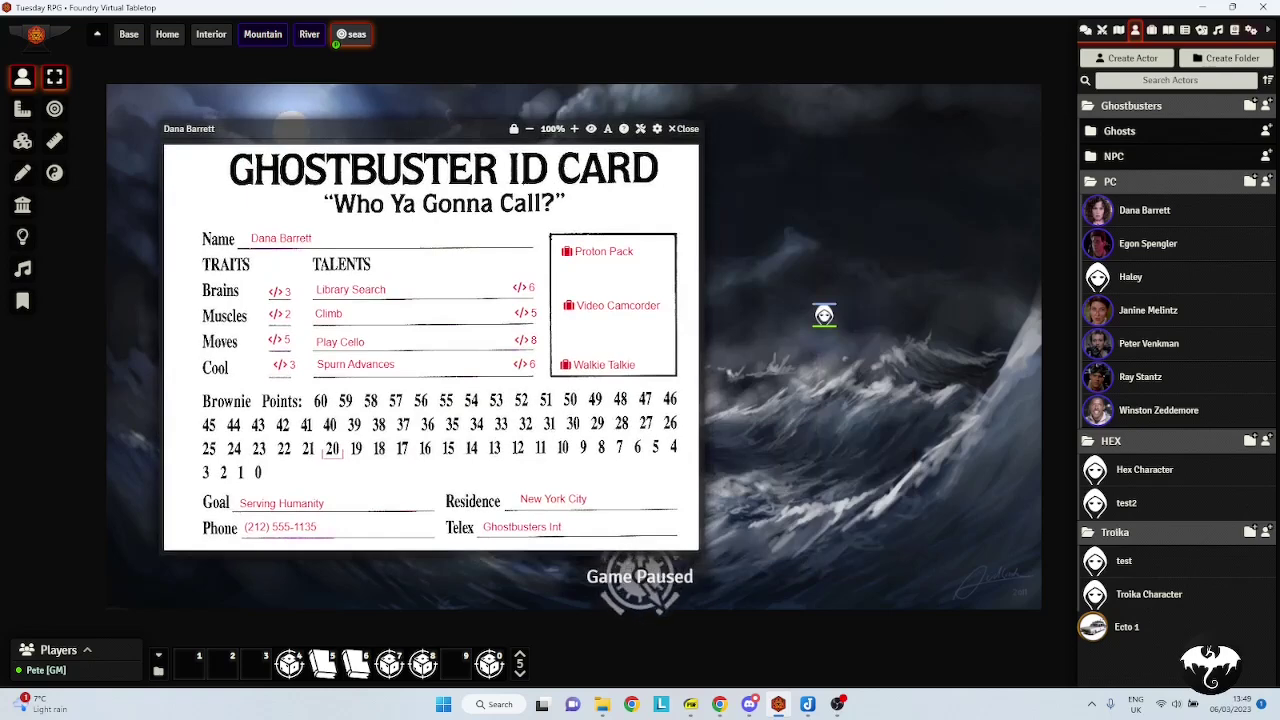
Check the ghostbusters sheet again in the Freeform Sheets configuration, and close the game settings
left_click(1251, 30)
left_click(1176, 173)
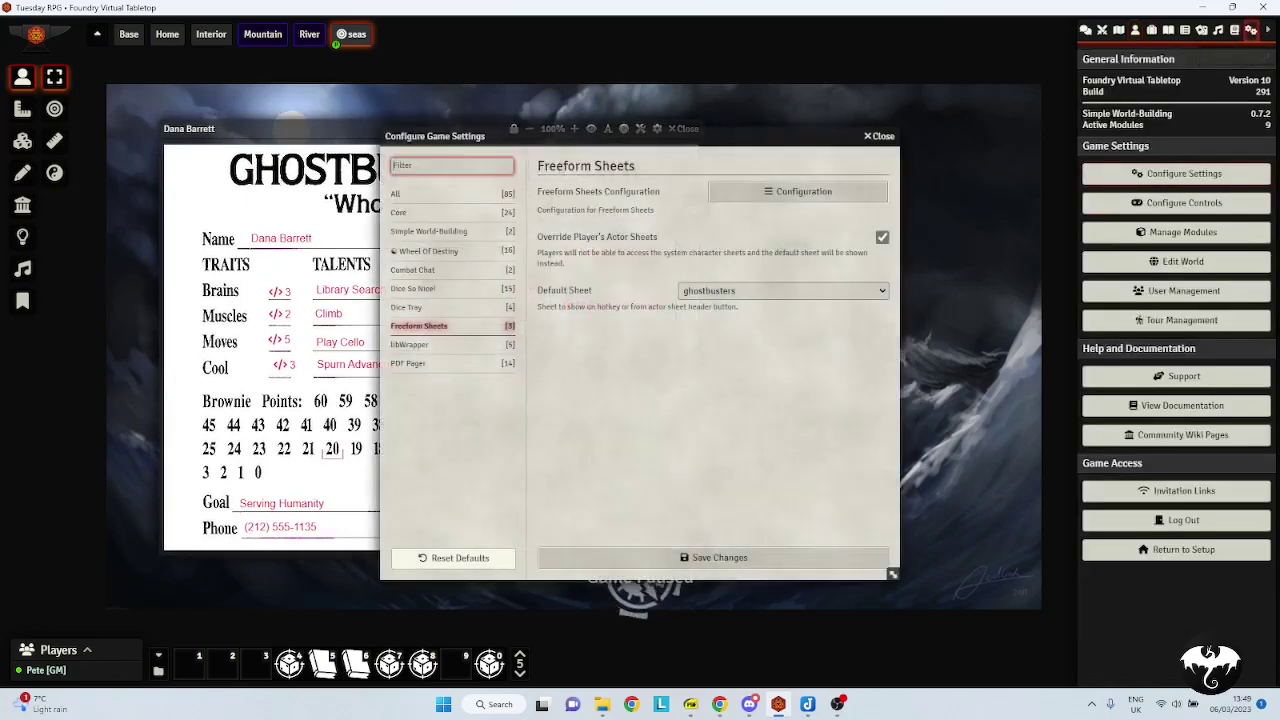
left_click(797, 191)
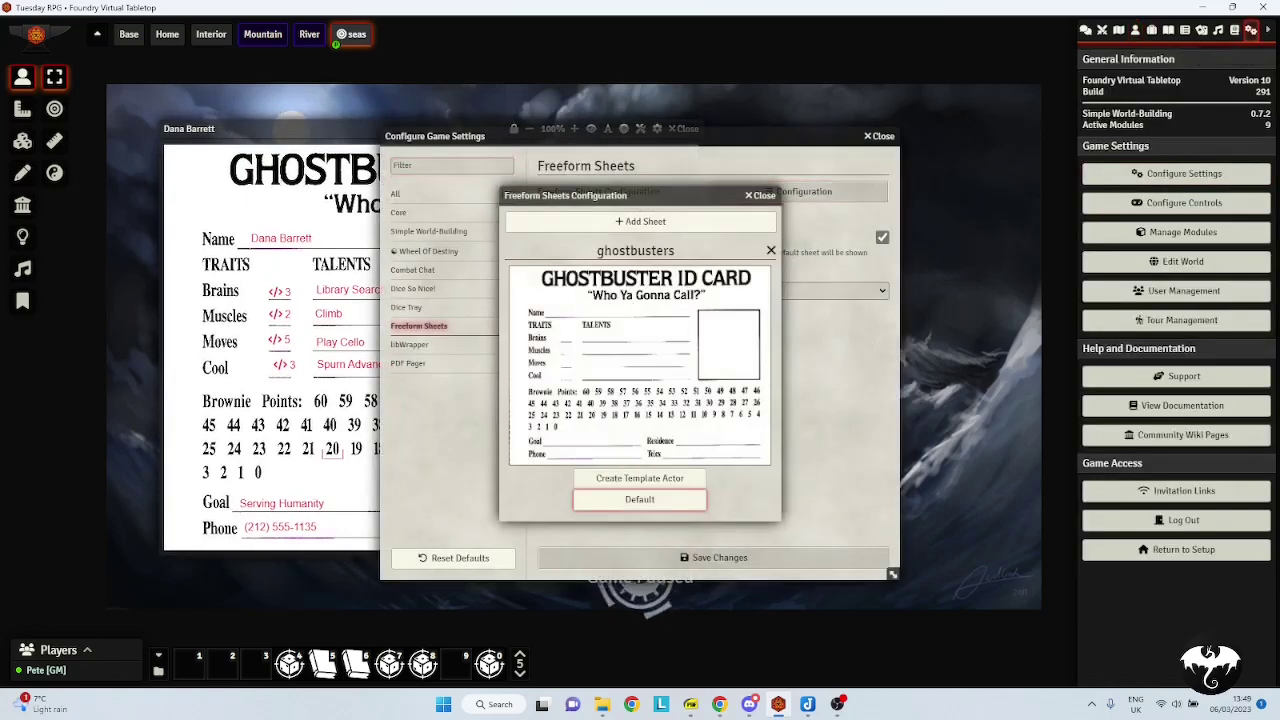
left_click(762, 194)
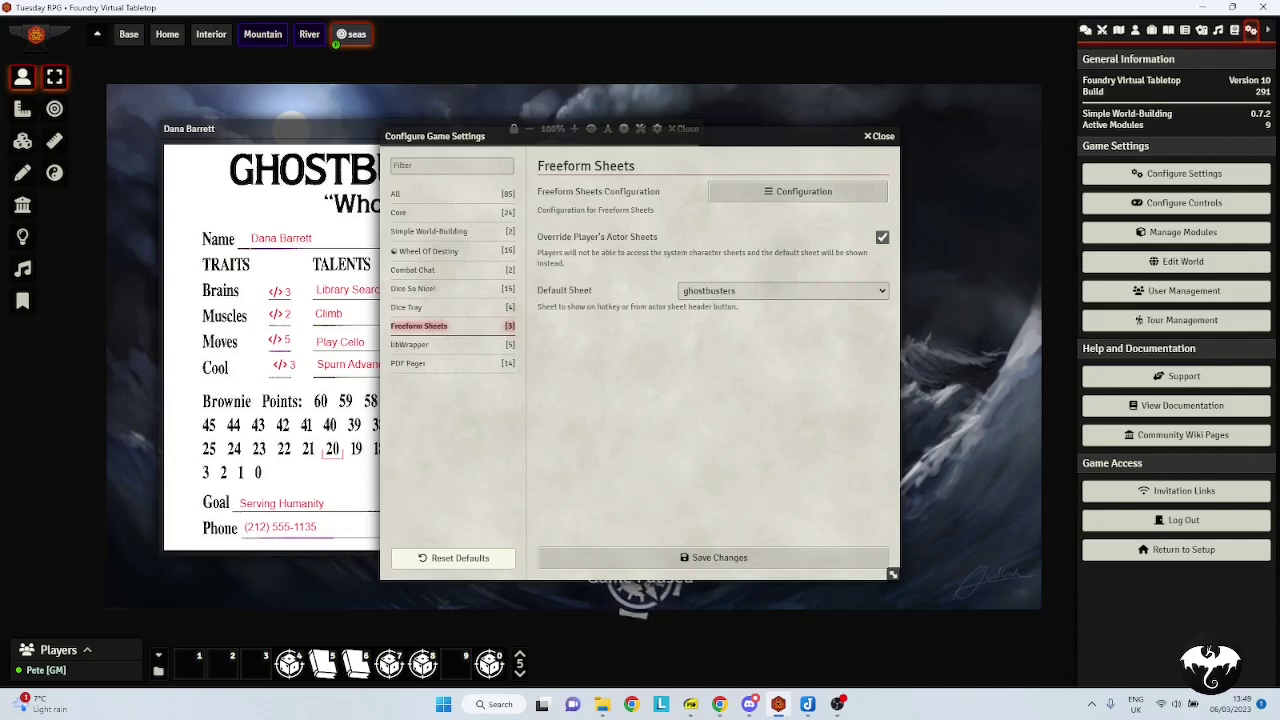
key("Escape")
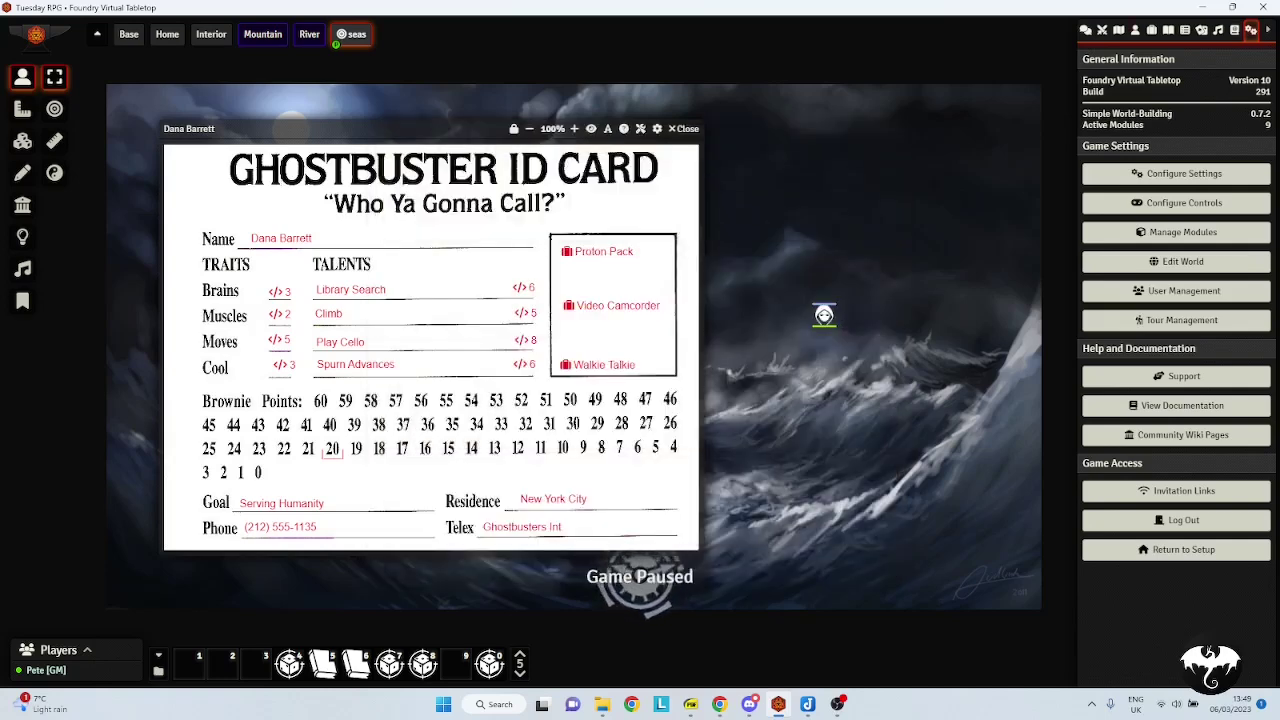
View Dana Barrett's standard actor sheet and close it, keeping her freeform sheet open
left_click(1135, 30)
left_click(1144, 210)
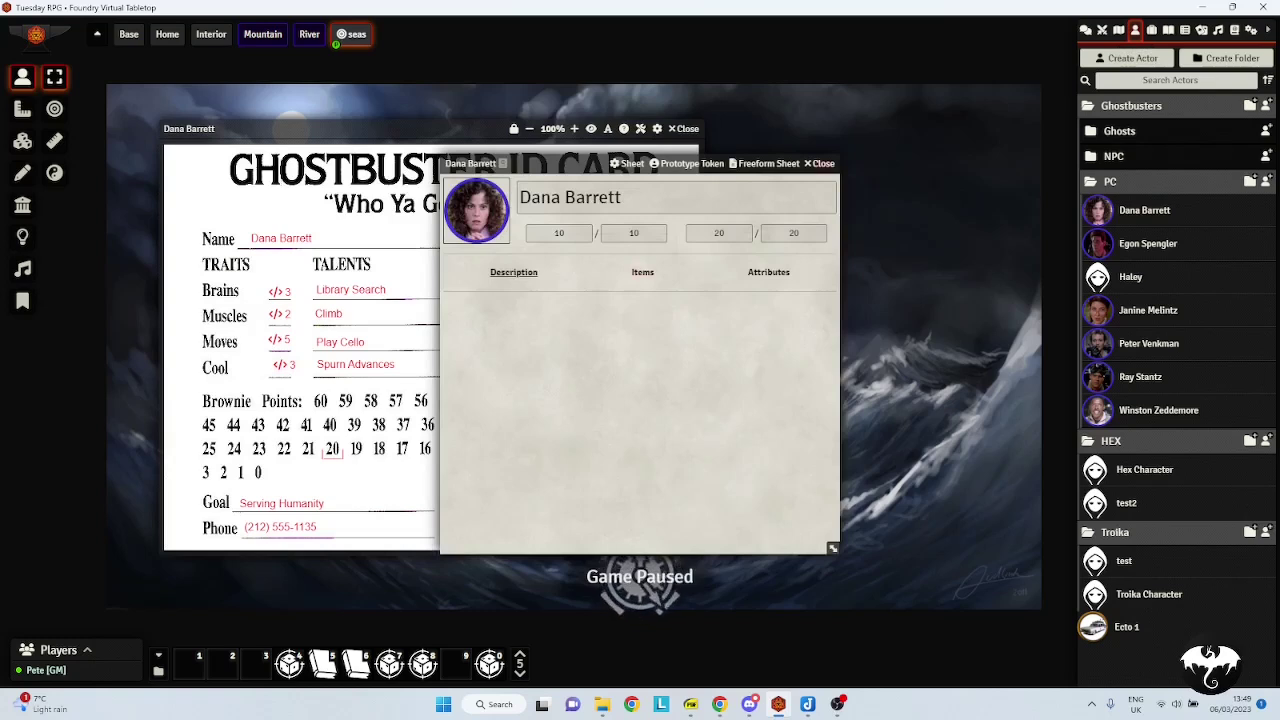
key("Escape")
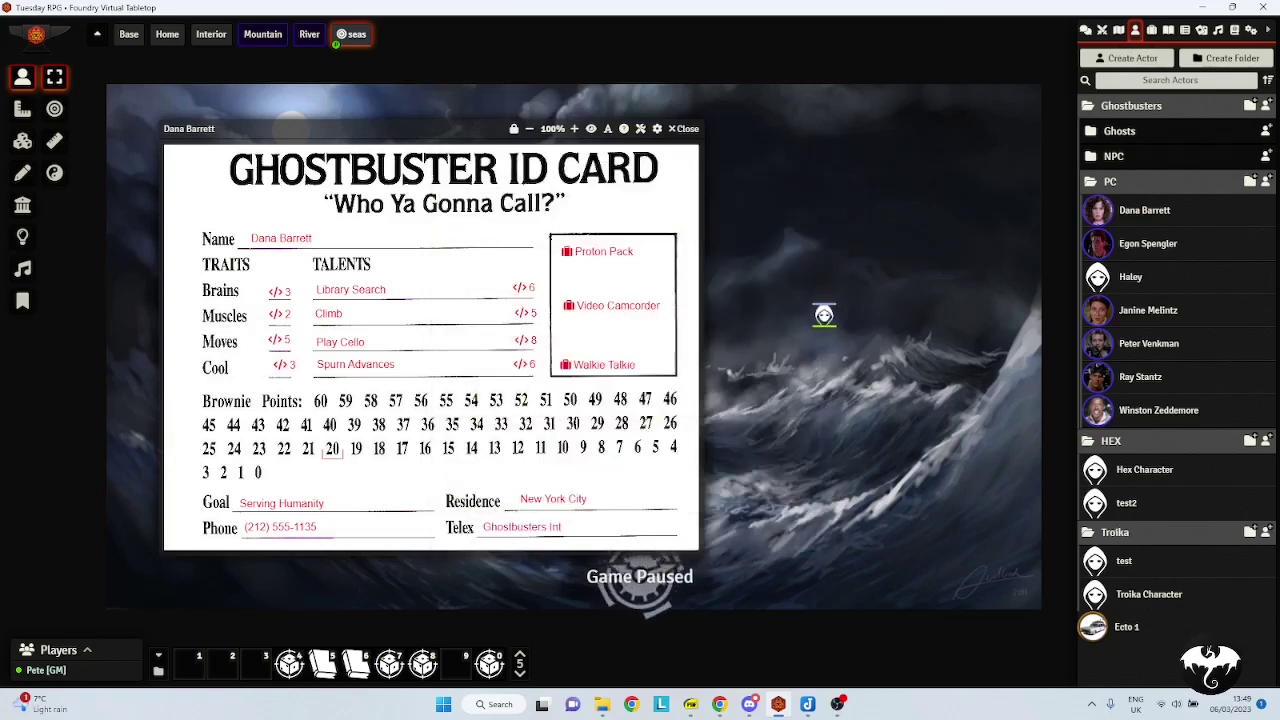
Open the new actor's freeform sheet and add the character's name on the Name line and Skill2 on the Brains talent line
double_click(824, 315)
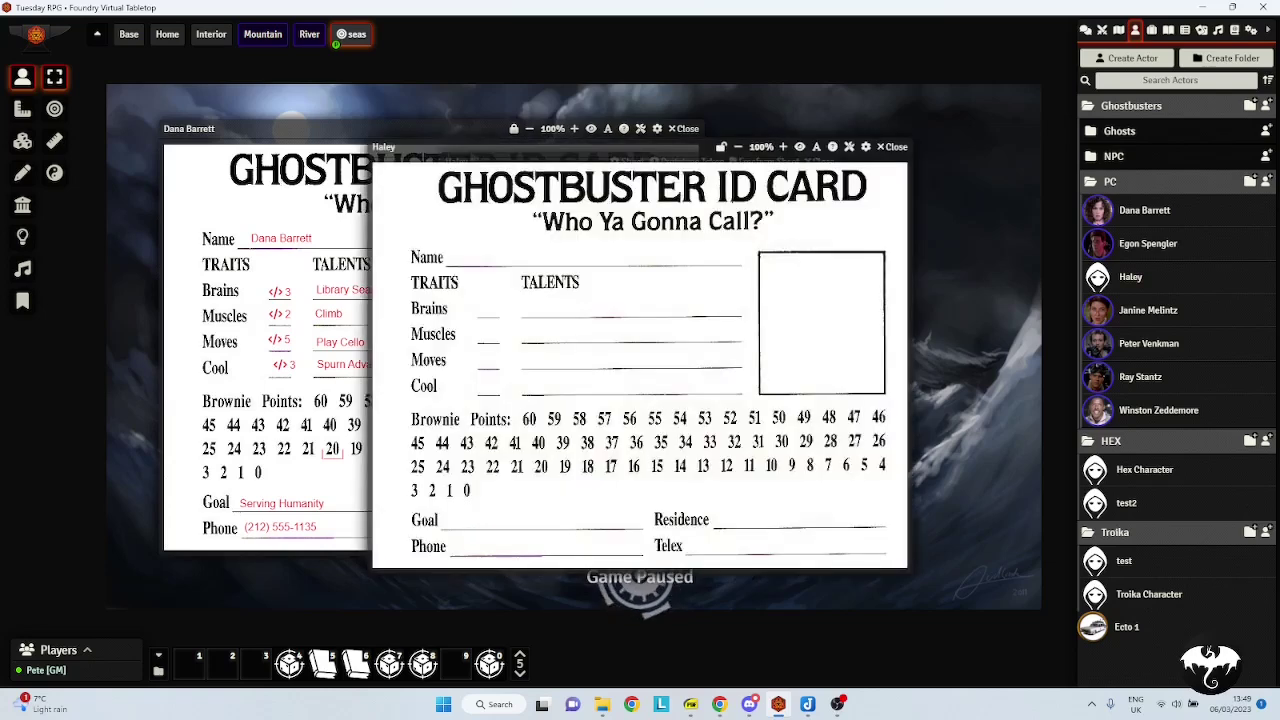
double_click(466, 256)
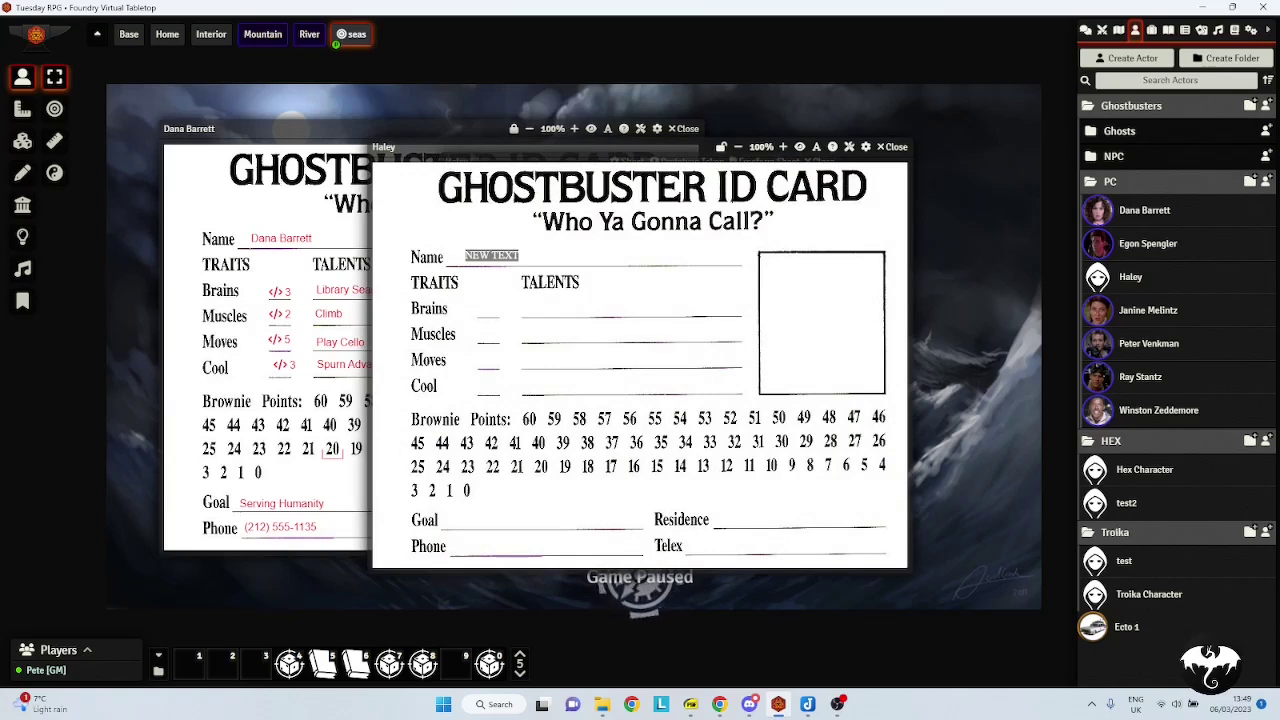
type("Hayle")
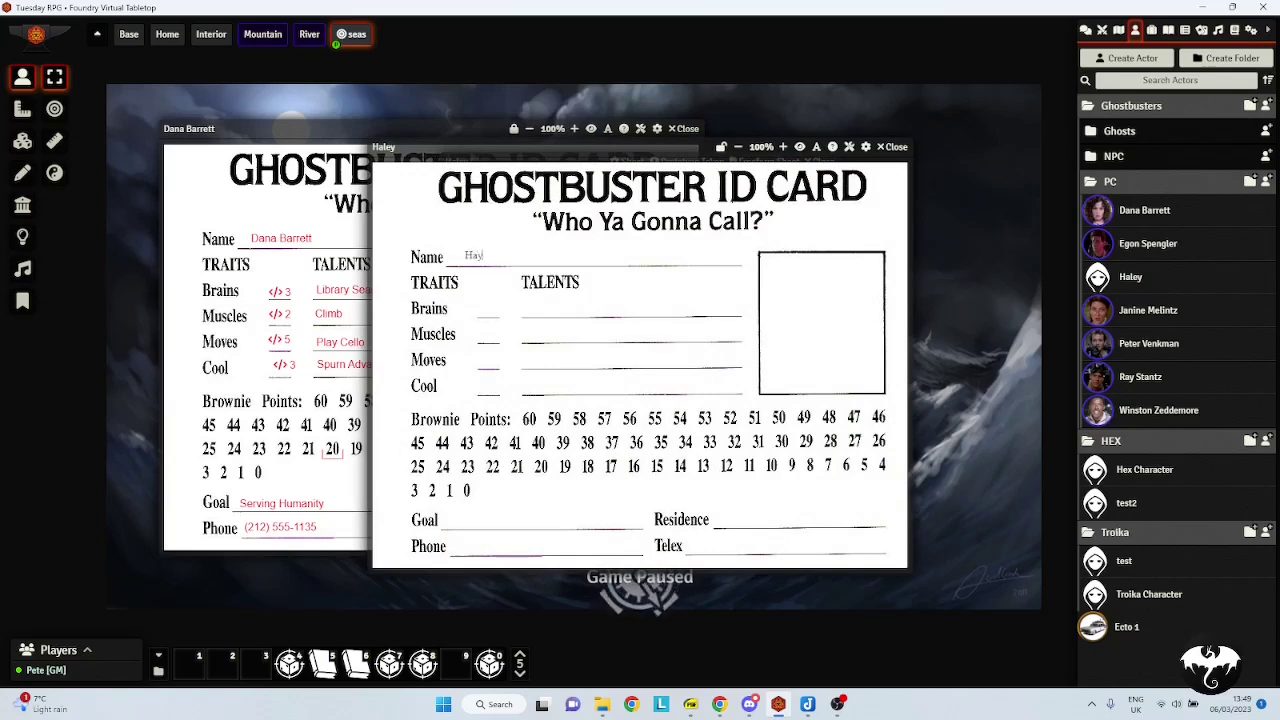
type("y")
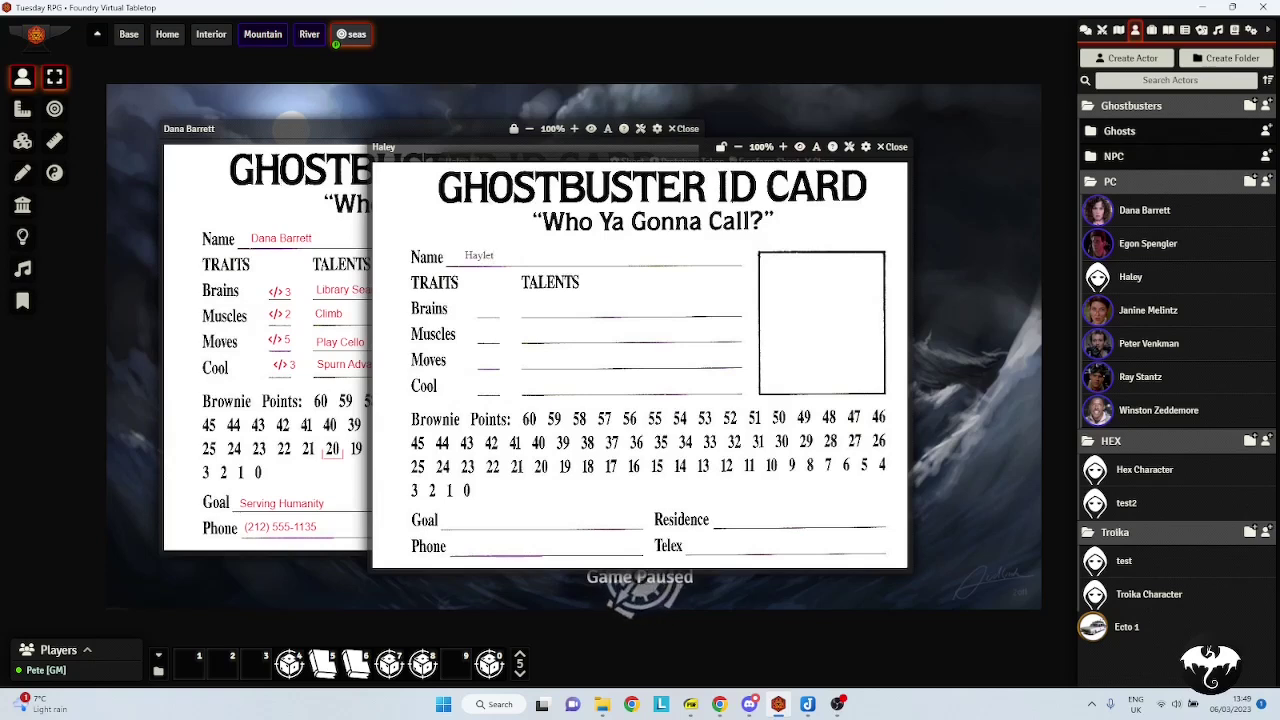
double_click(530, 307)
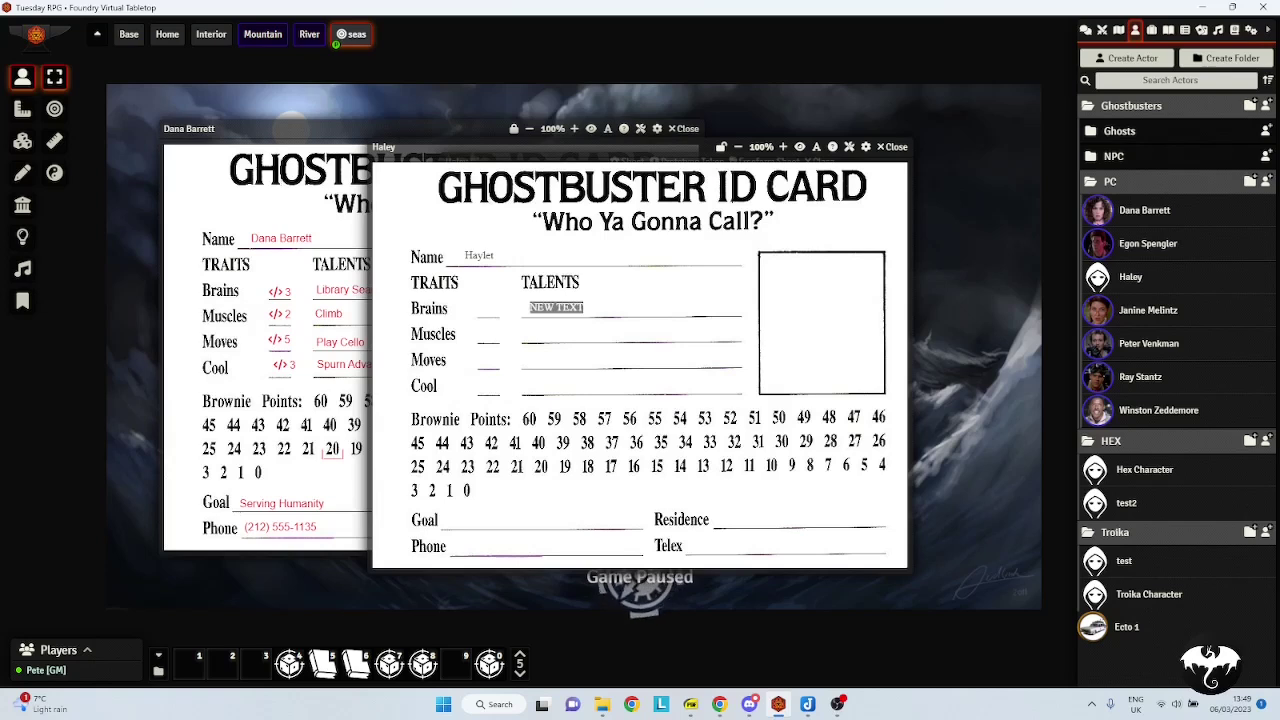
type("Skill2")
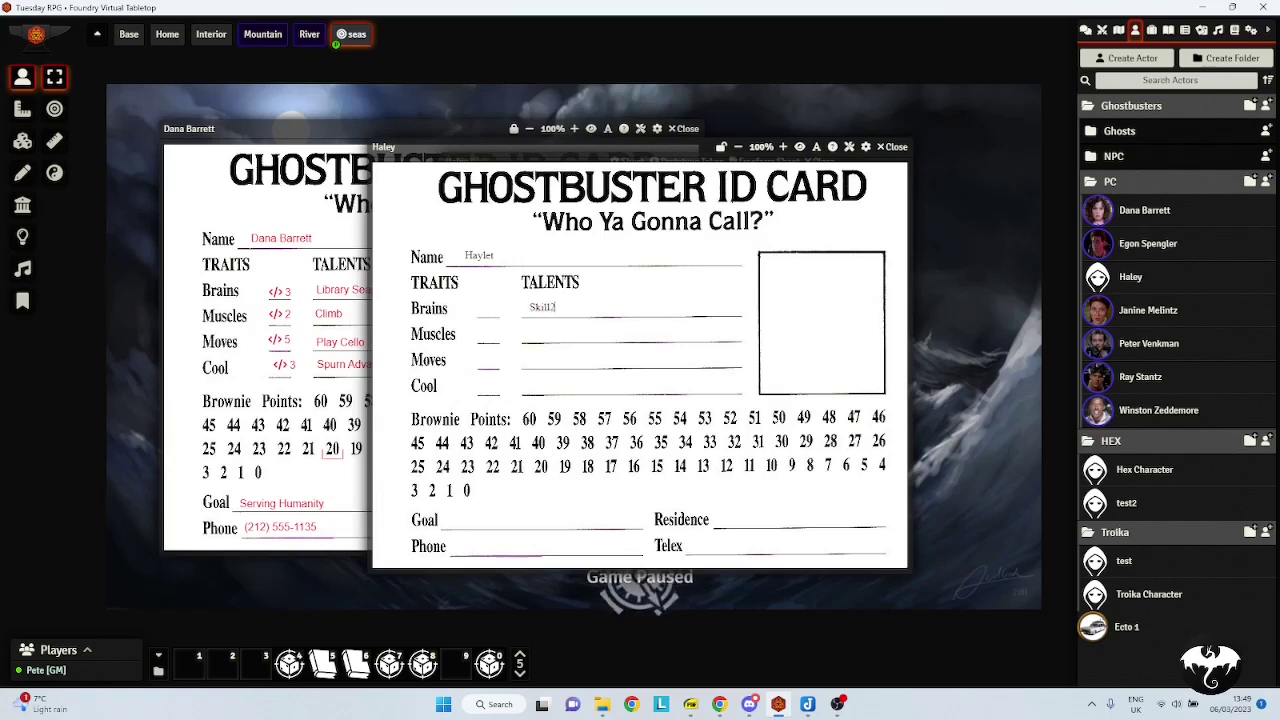
Set the new actor's freeform sheet font to Courier in red with RGB 208, 17, 17, and close the font configuration
left_click(816, 147)
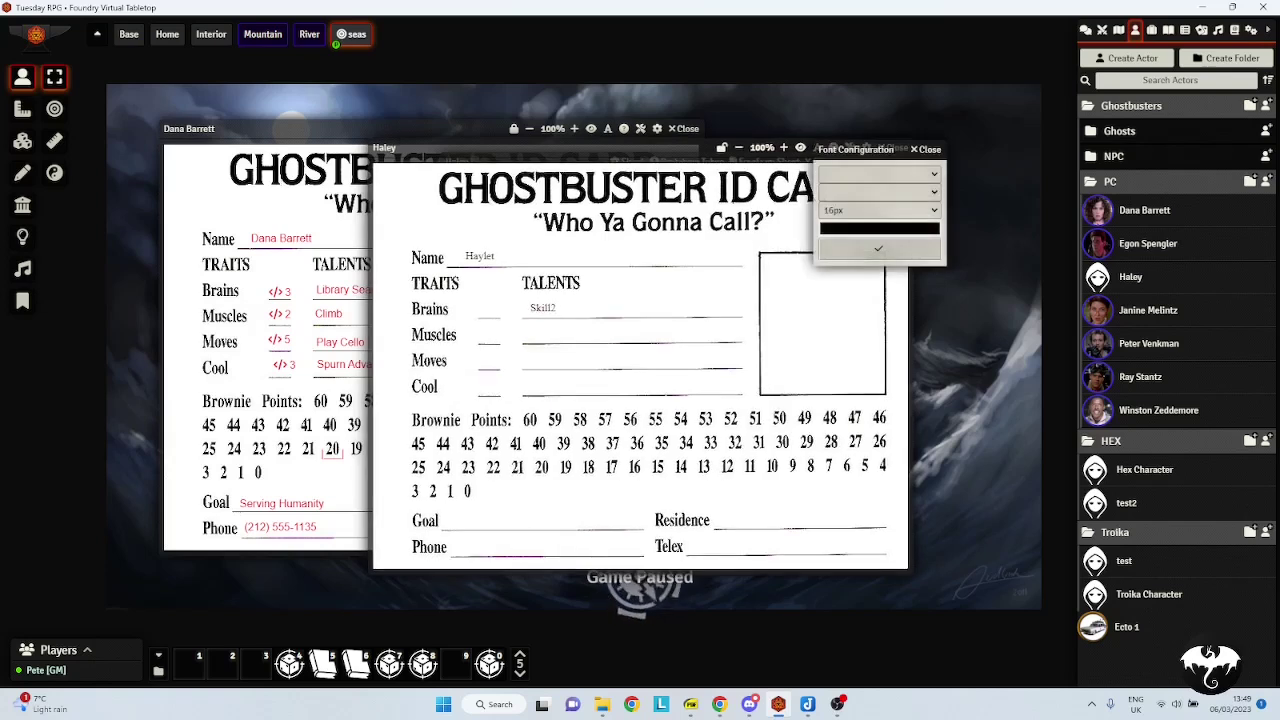
left_click(878, 174)
left_click(878, 196)
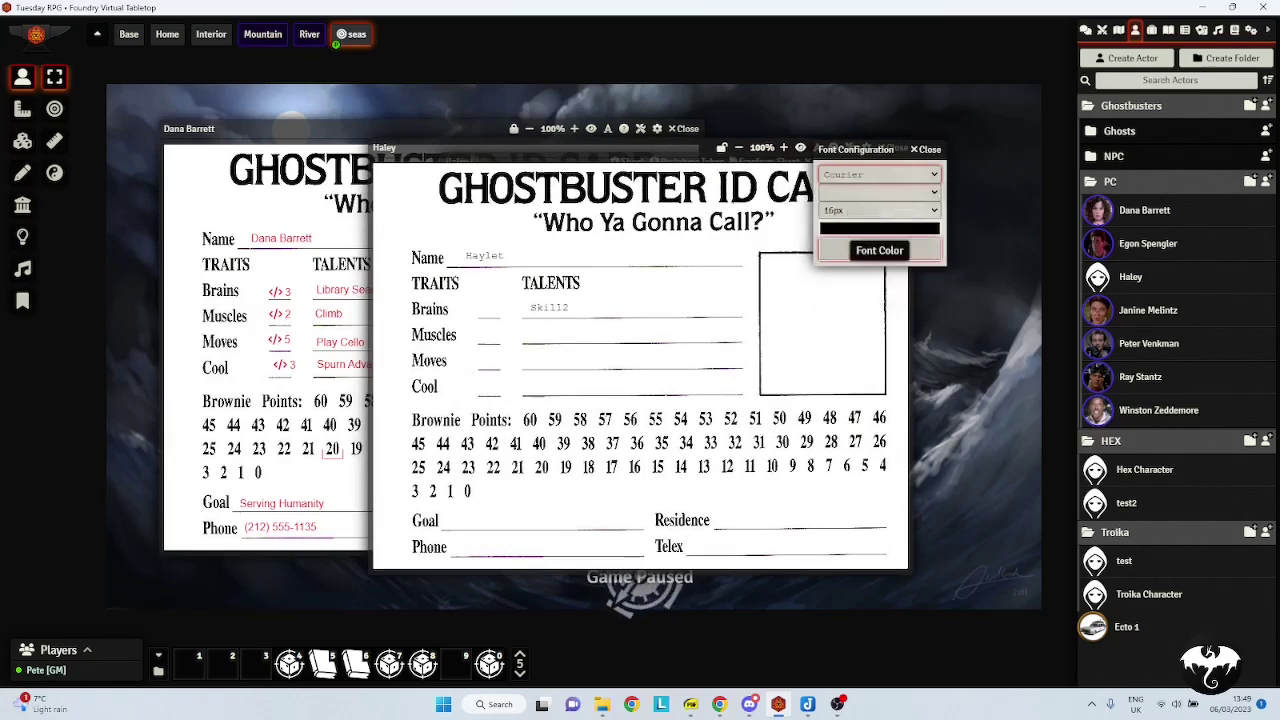
left_click(879, 229)
left_click(958, 255)
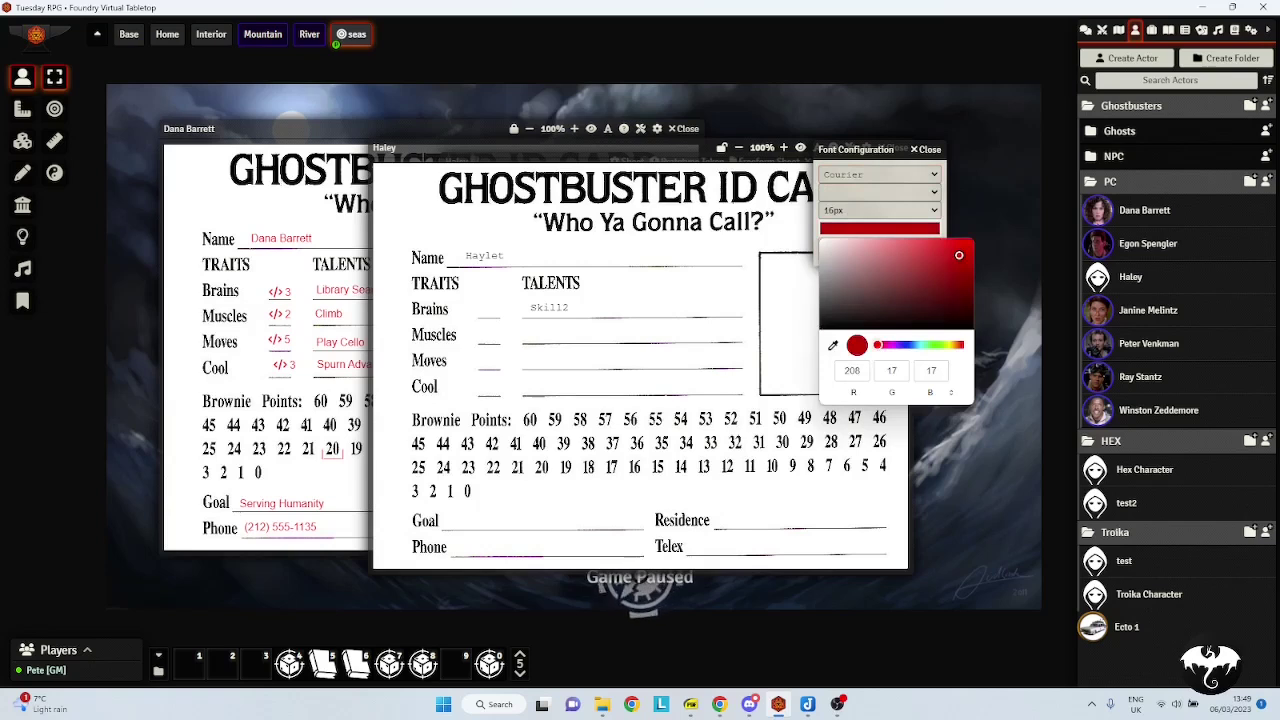
left_click(879, 229)
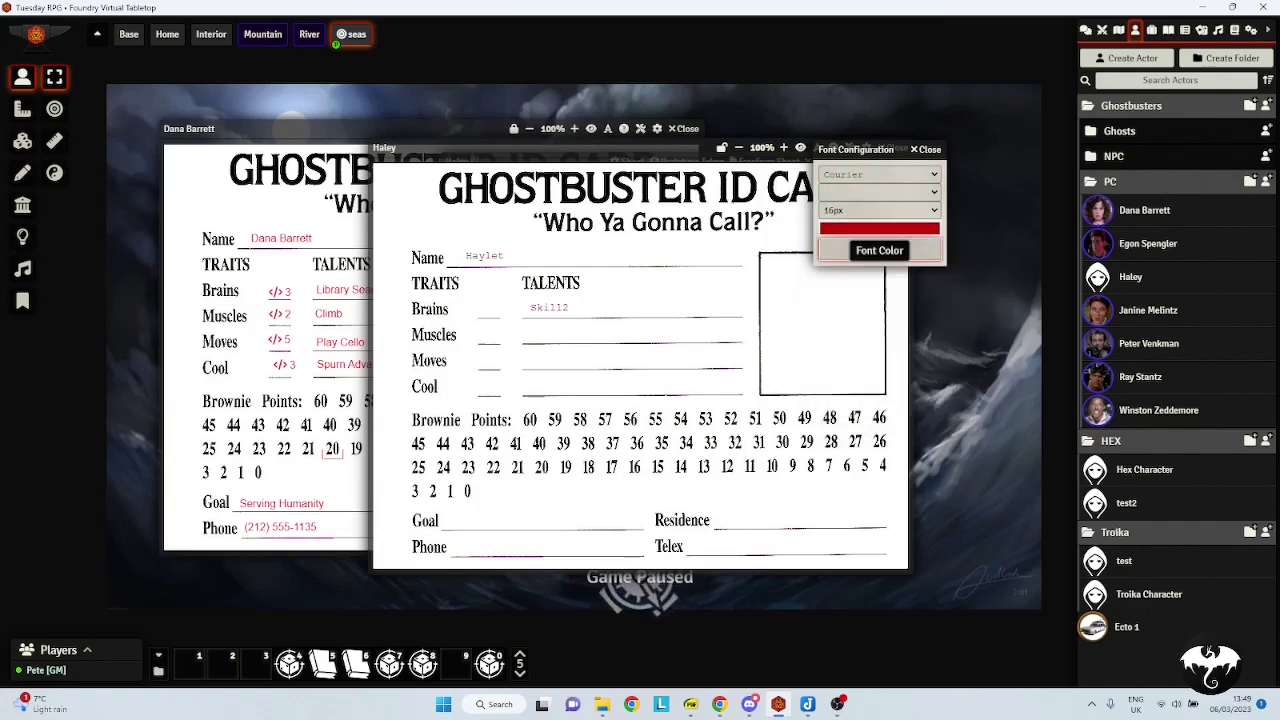
left_click(925, 149)
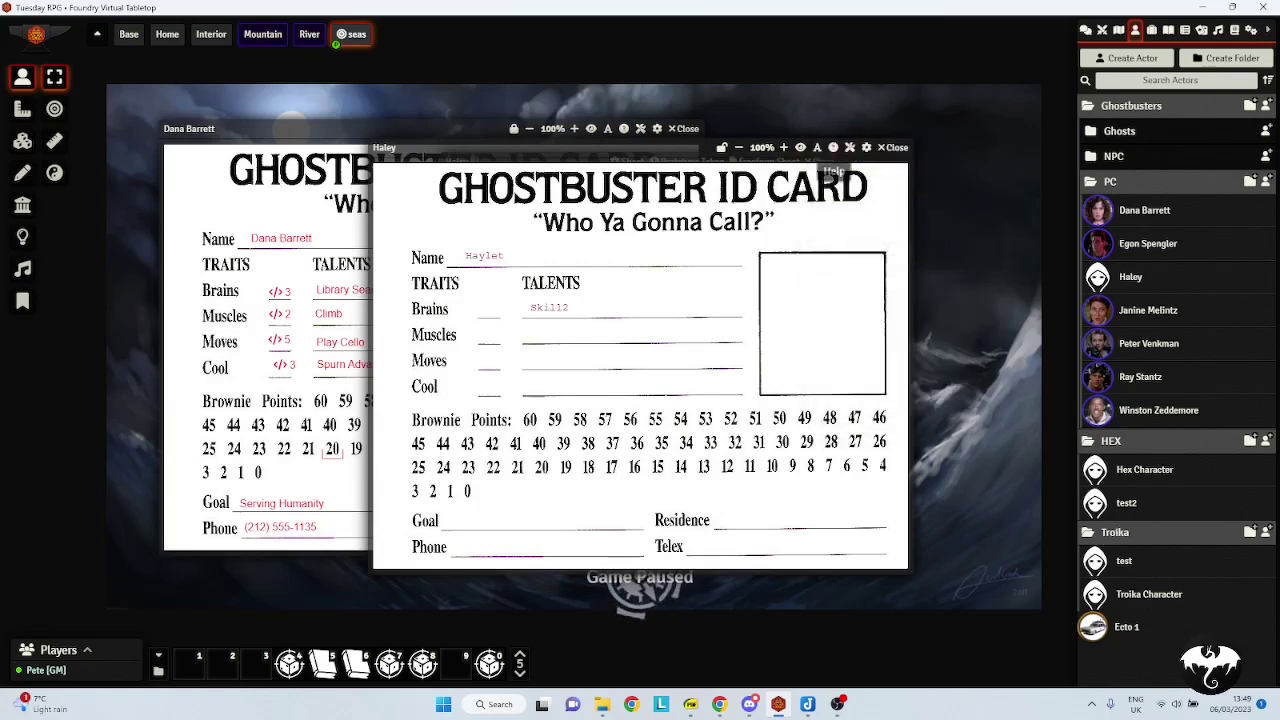
Try the grayscale filter on the new actor's freeform sheet and cancel the filter configuration
left_click(800, 147)
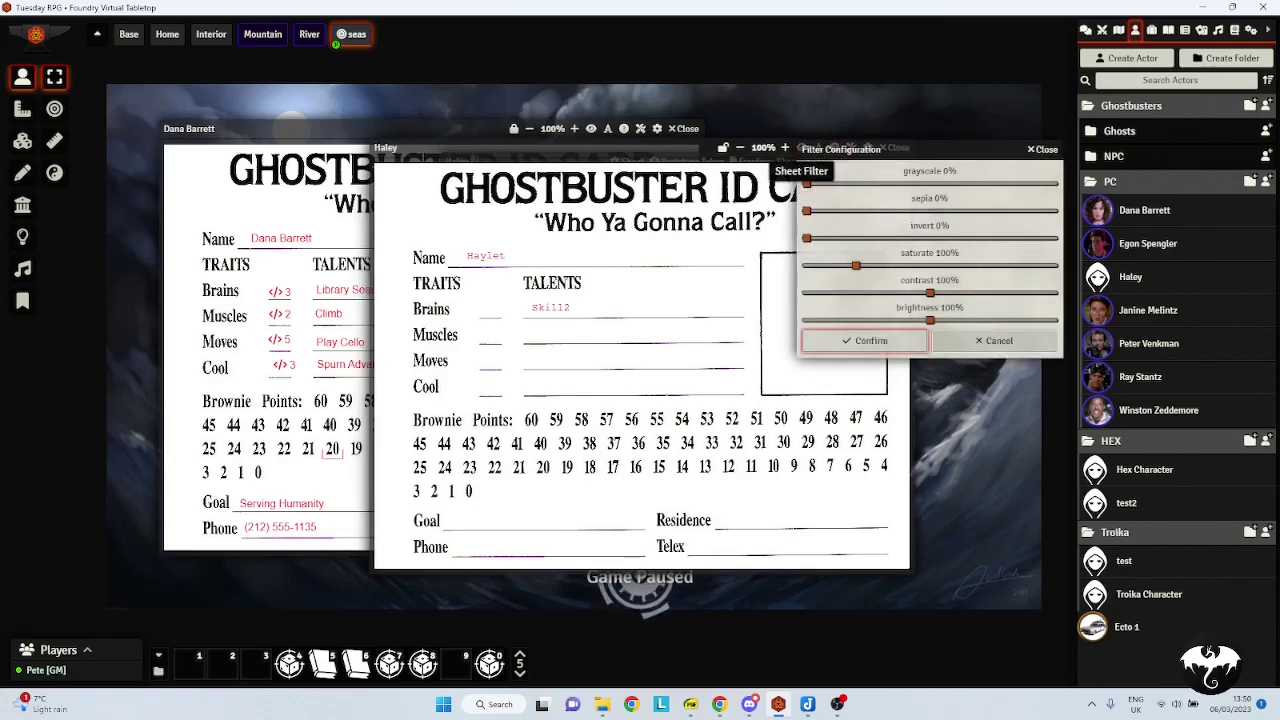
left_click_drag(806, 183, 836, 183)
left_click(995, 340)
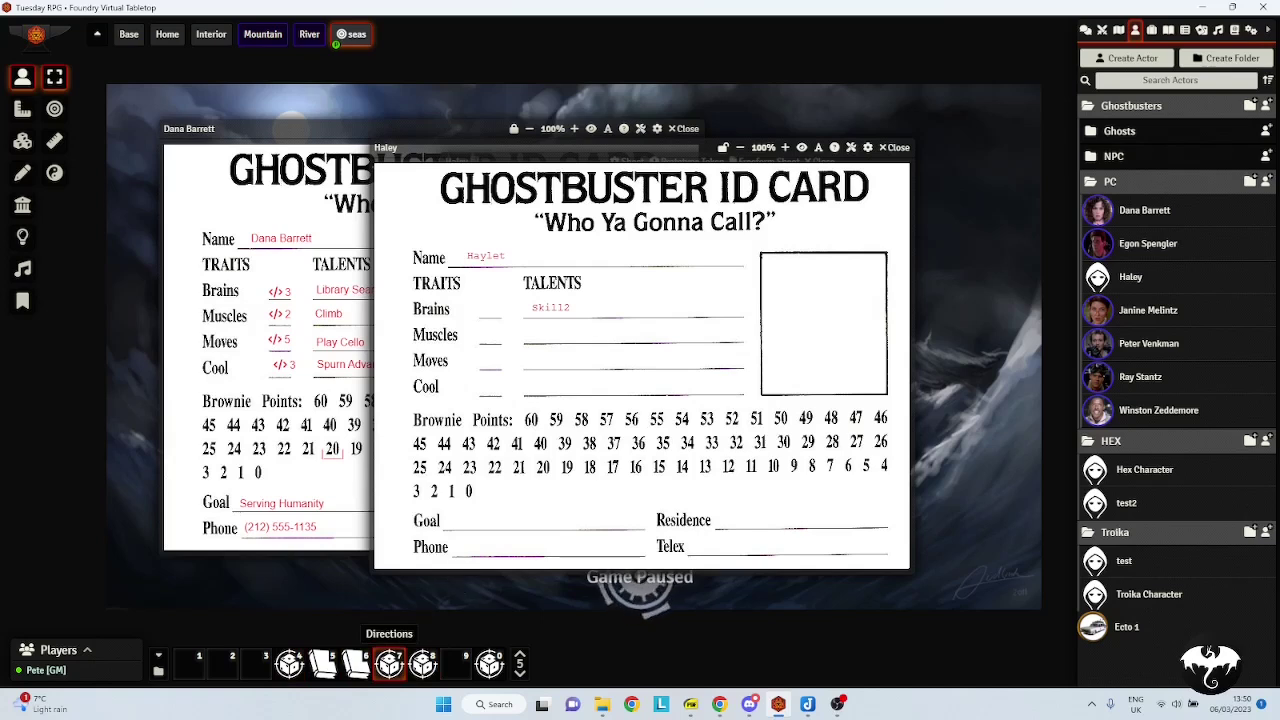
Place the Directions macro on the Muscles talent line of the new actor's sheet and run it with the chat log shown
left_click_drag(389, 662, 580, 333)
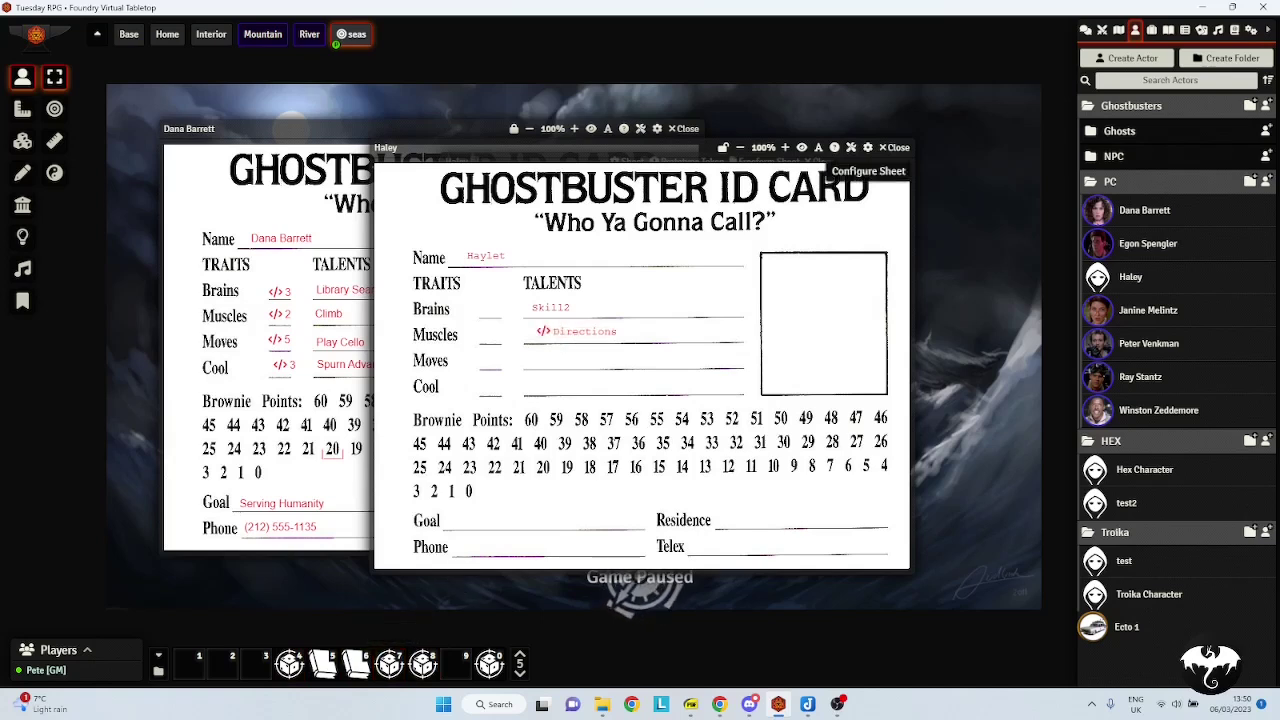
left_click(1086, 30)
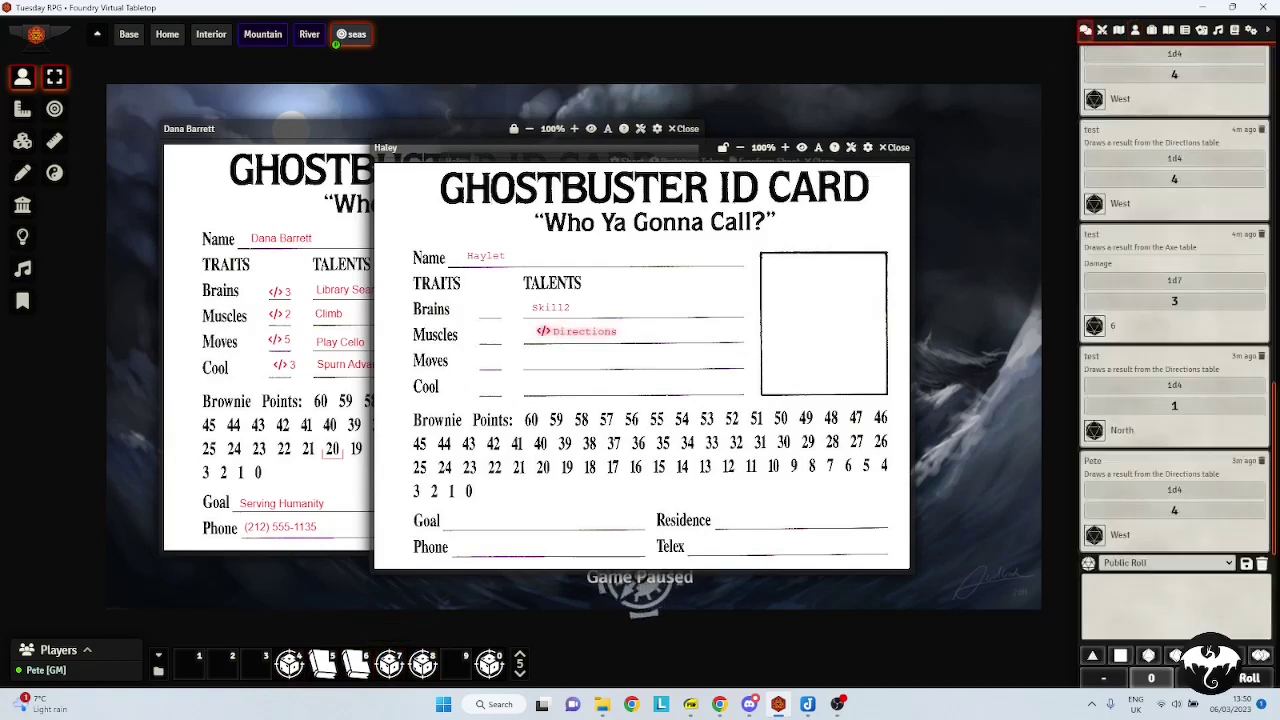
left_click(580, 331)
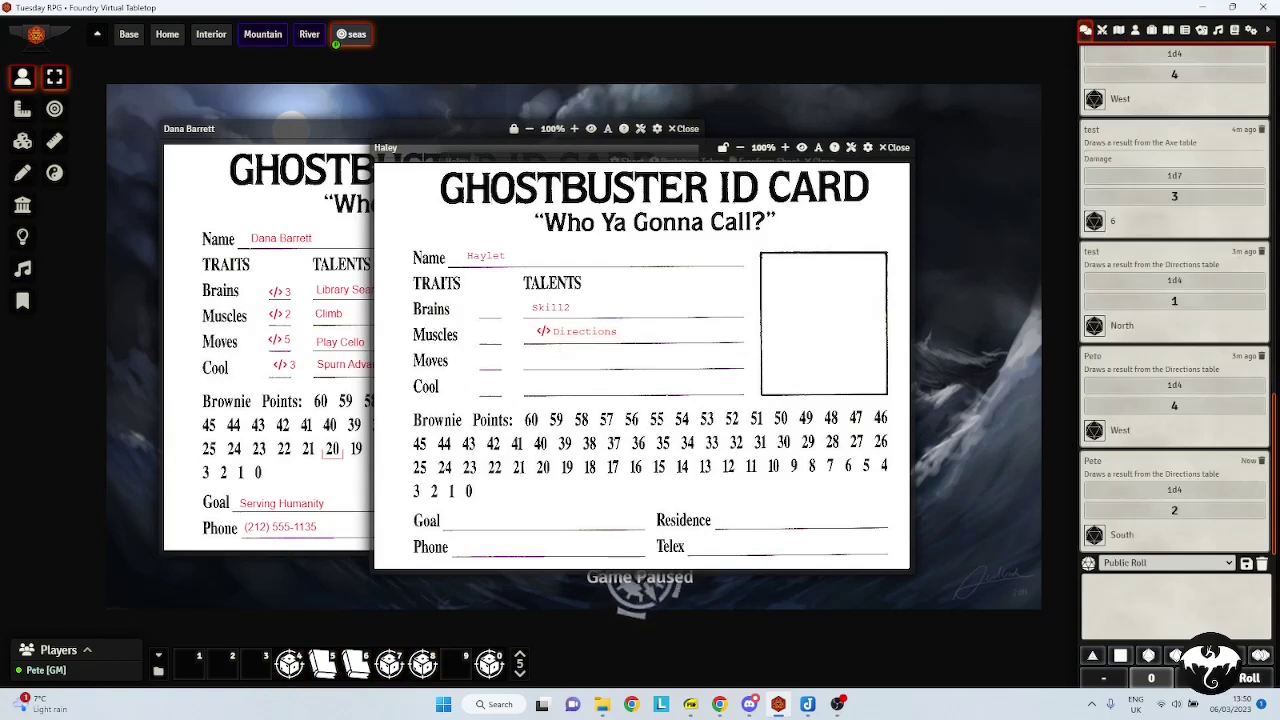
Close the new actor's freeform and standard sheets, and roll the Brains trait macro on Dana Barrett's sheet
left_click(894, 147)
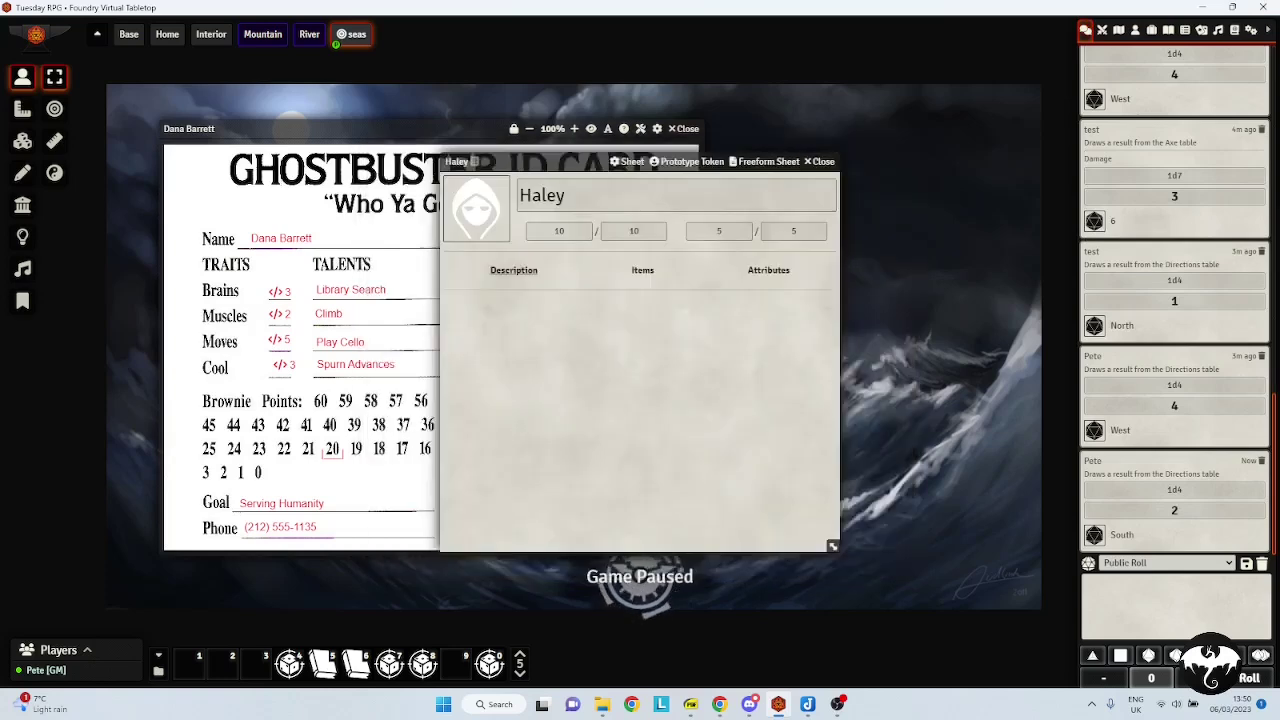
key("Escape")
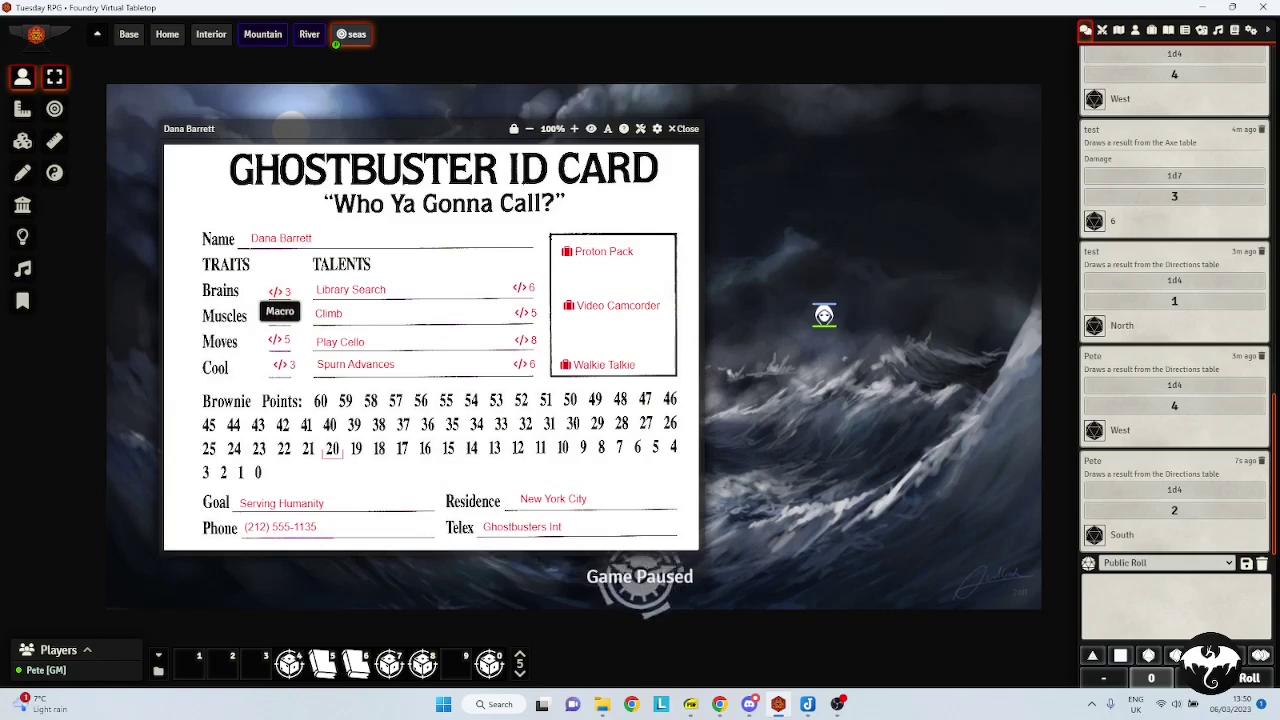
left_click(279, 291)
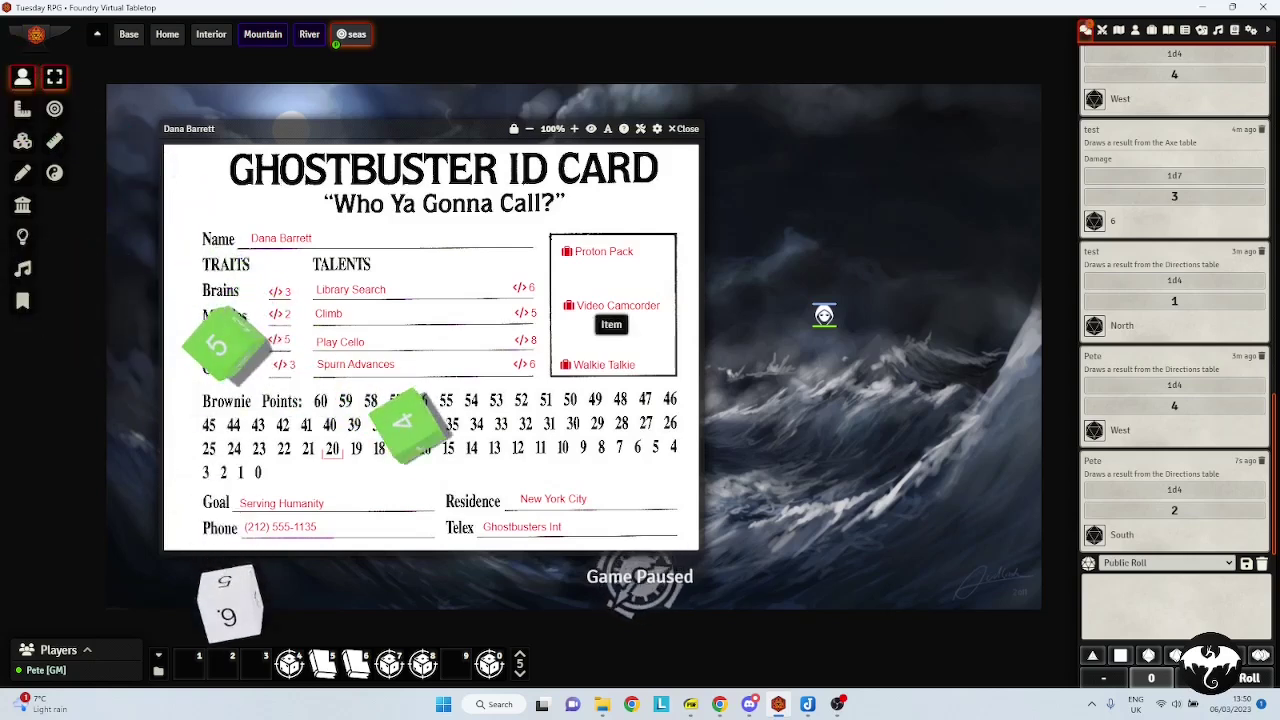
Switch the macro hotbar to page 1 and run the No of Dice macro with 10 dice
left_click(520, 657)
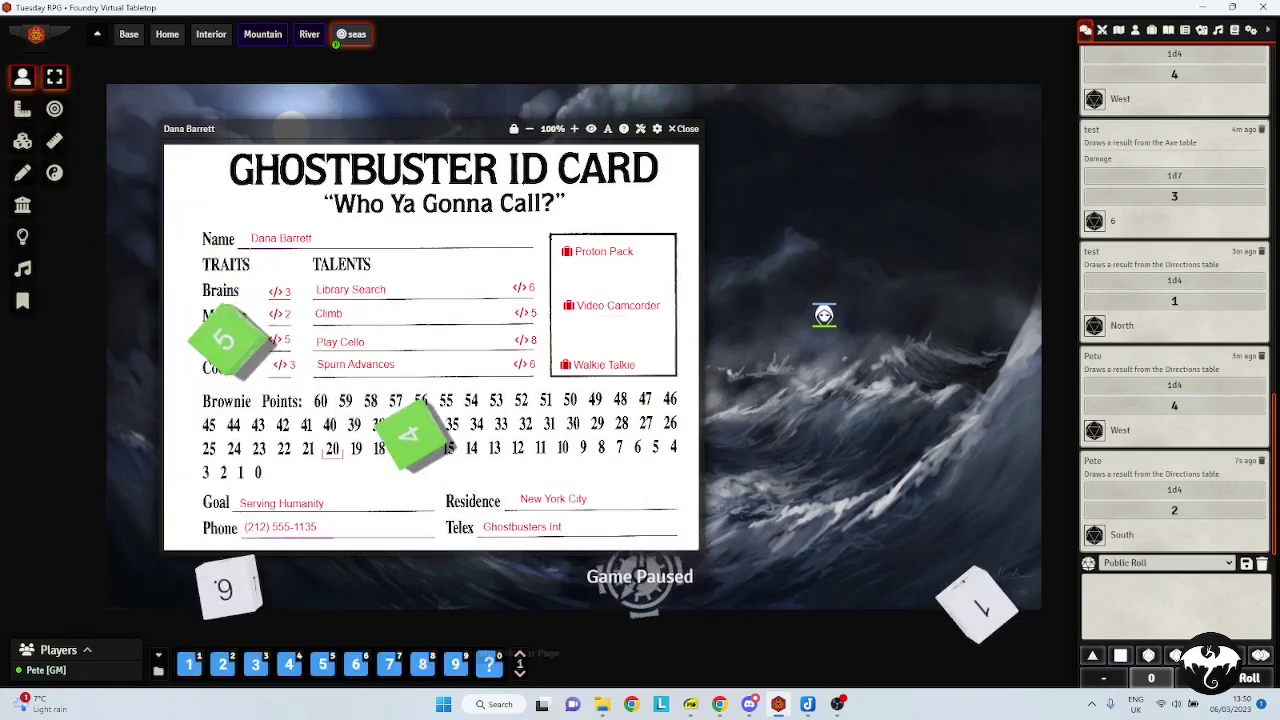
left_click(489, 664)
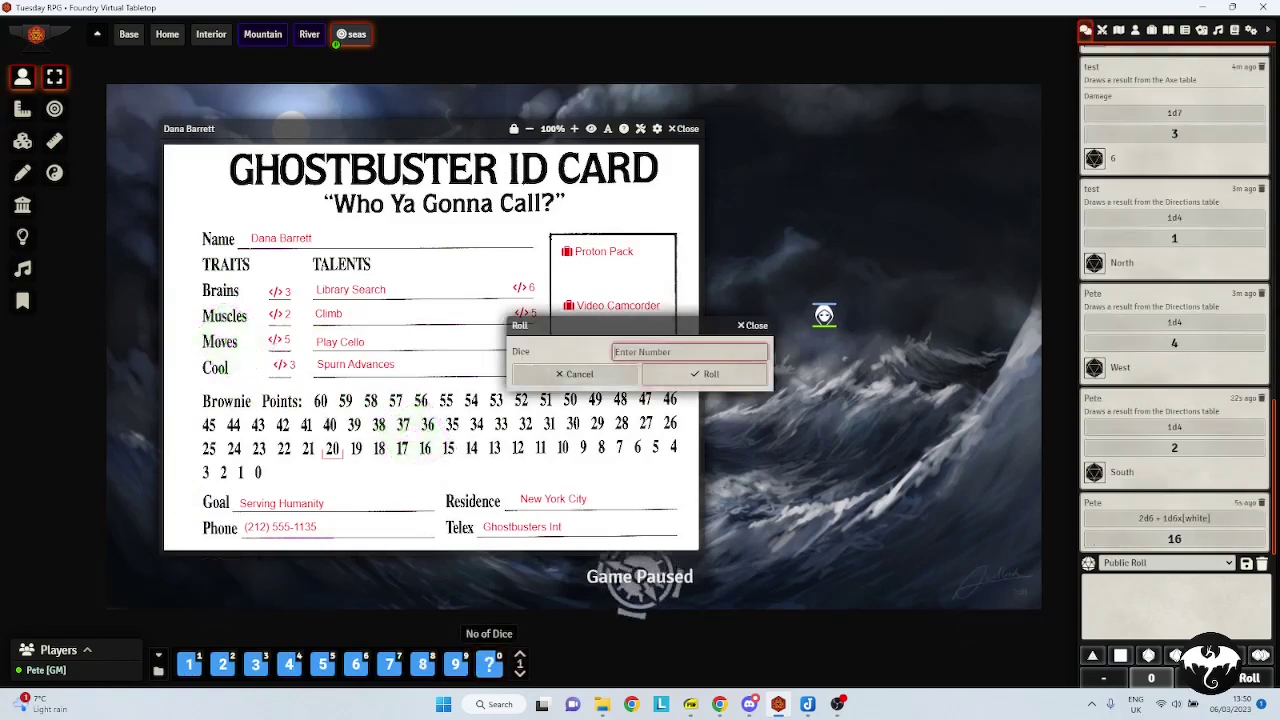
type("10")
key("Tab")
key("Tab")
key("Return")
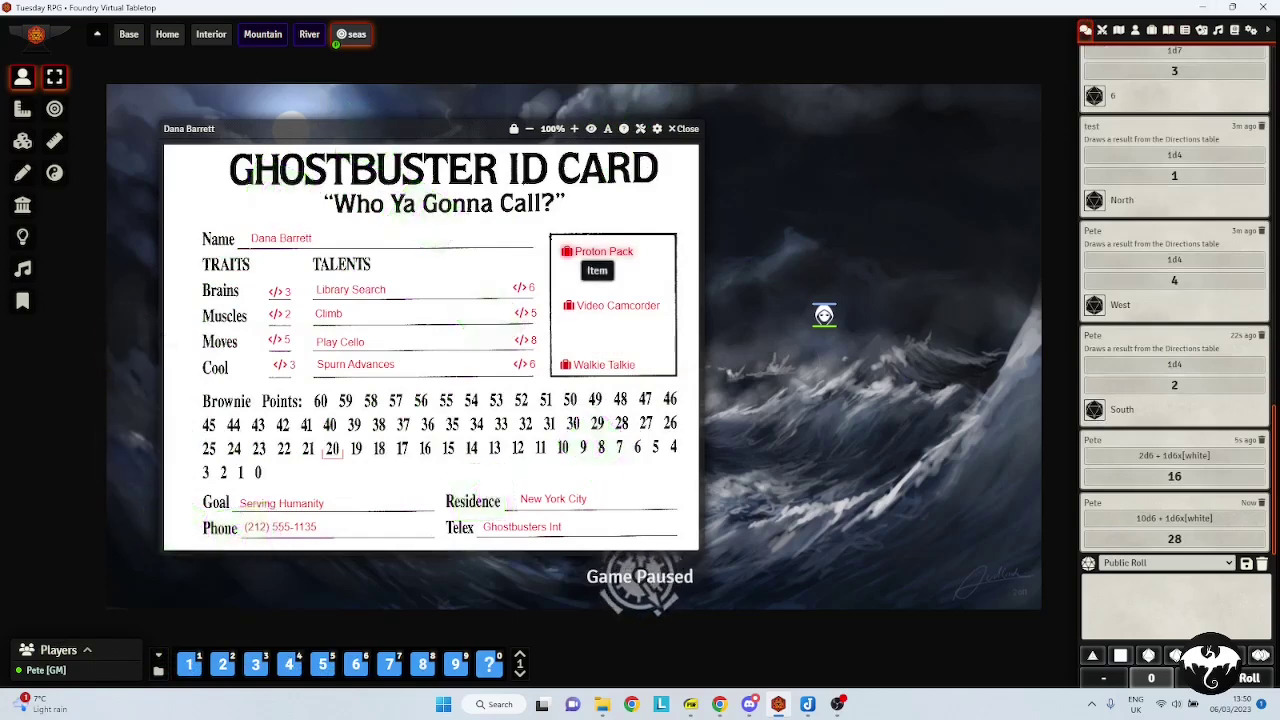
Open the Alpine Gear item from the world's items, look through its description, and close it
left_click(1152, 30)
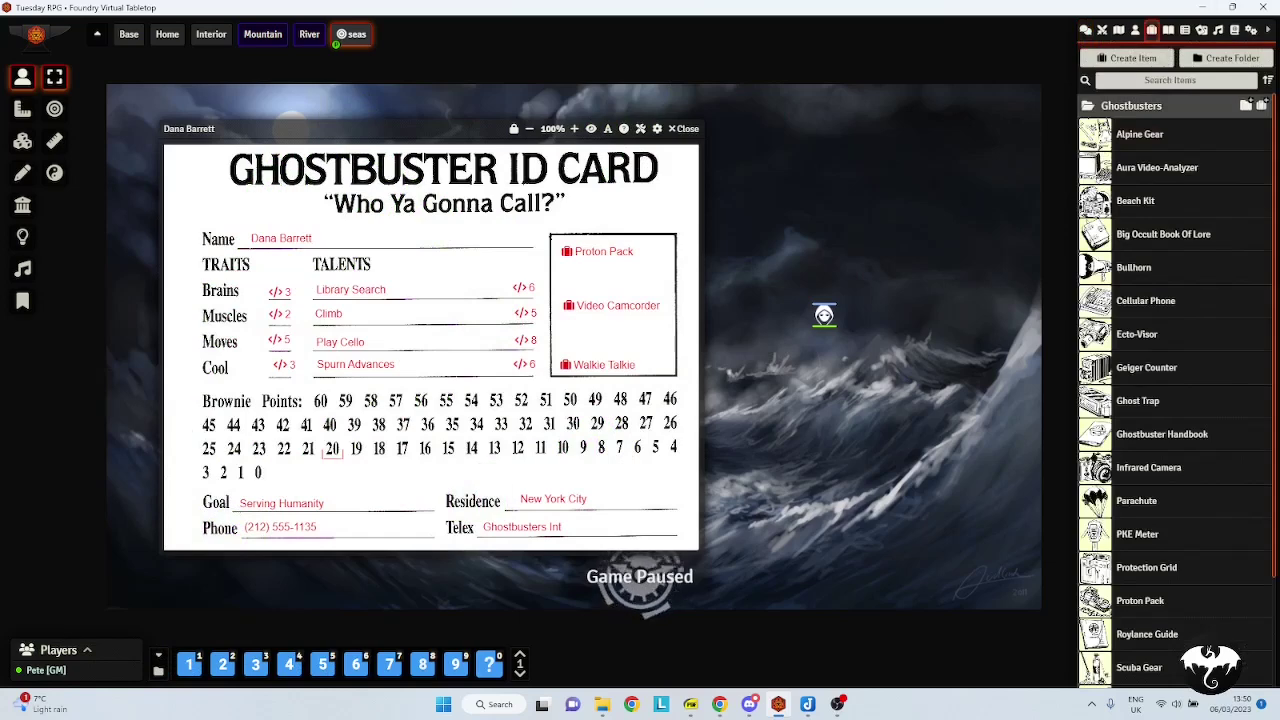
left_click(1139, 134)
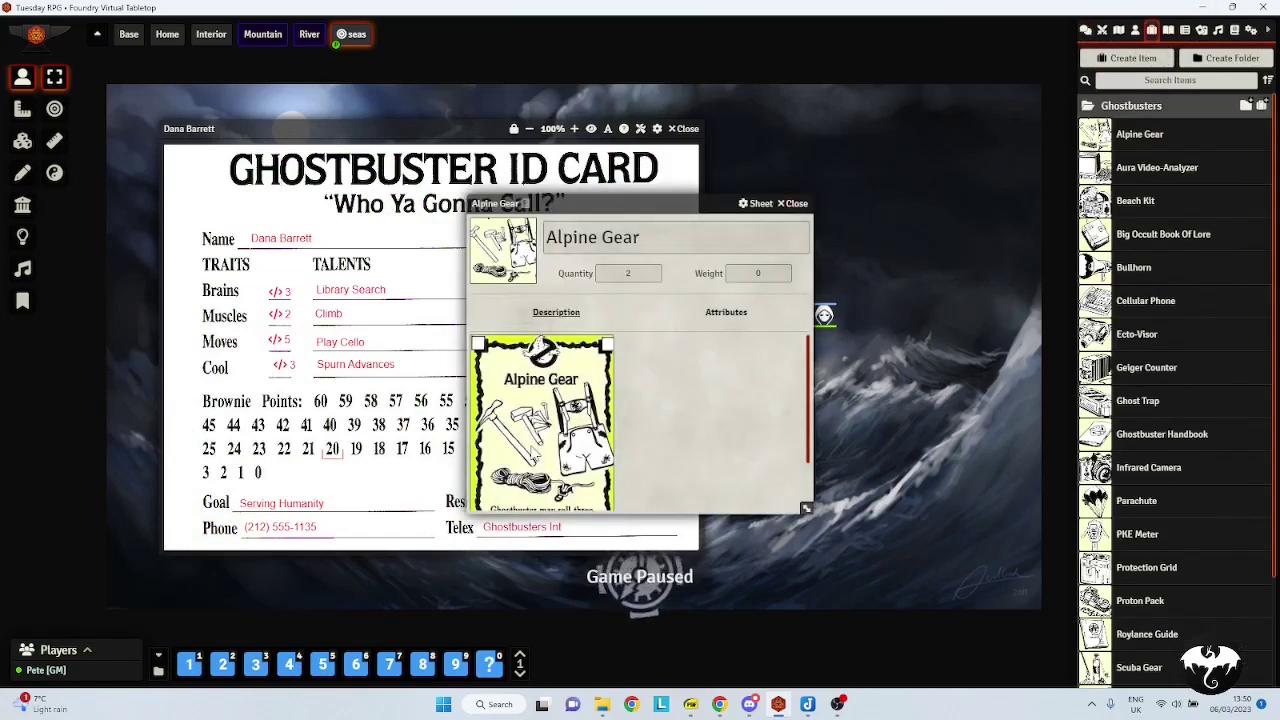
scroll(640, 422, "down", 2)
scroll(640, 422, "up", 2)
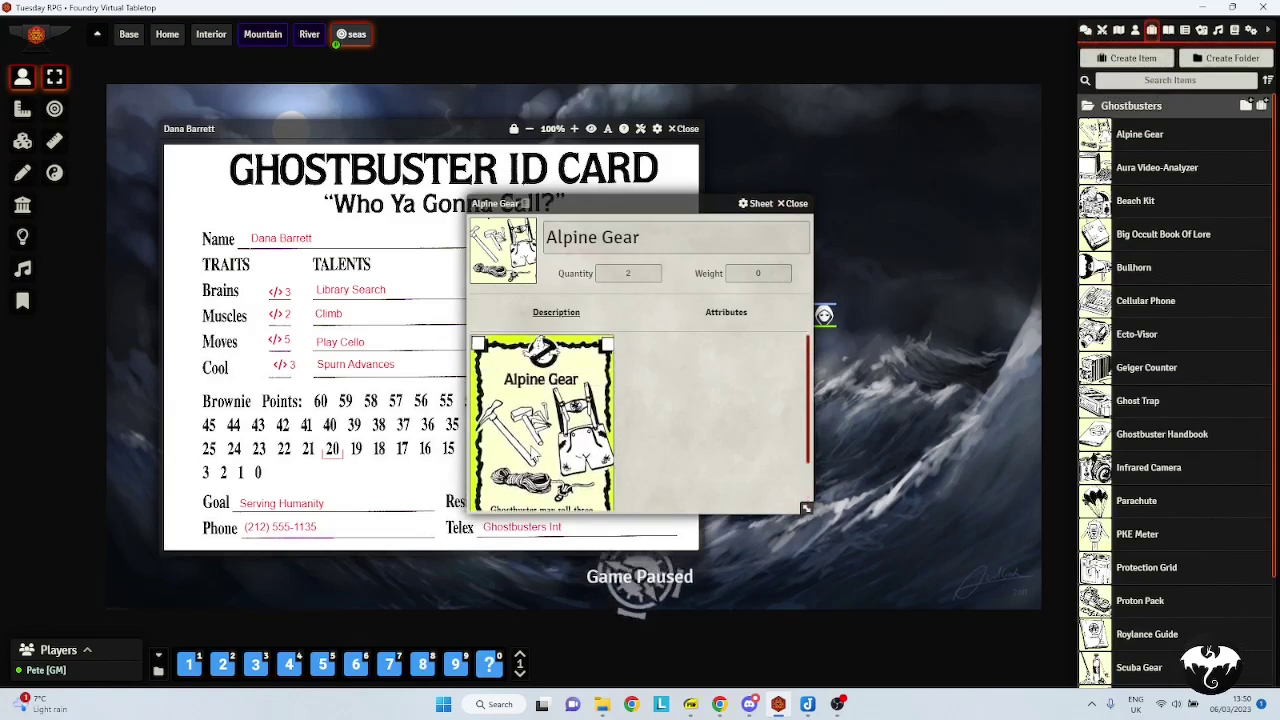
left_click(792, 203)
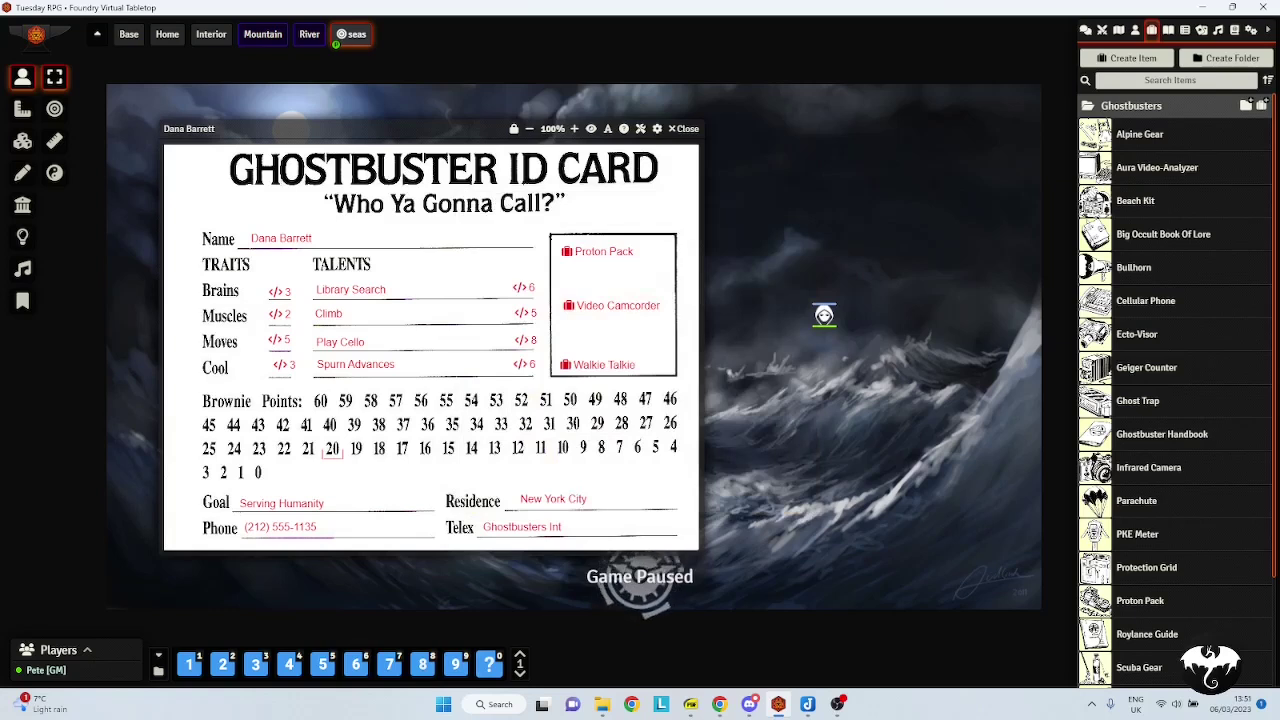
Add the Beach Kit between Video Camcorder and Walkie Talkie on Dana Barrett's unlocked sheet, relock it, and view the item's details
left_click_drag(1135, 200, 598, 330)
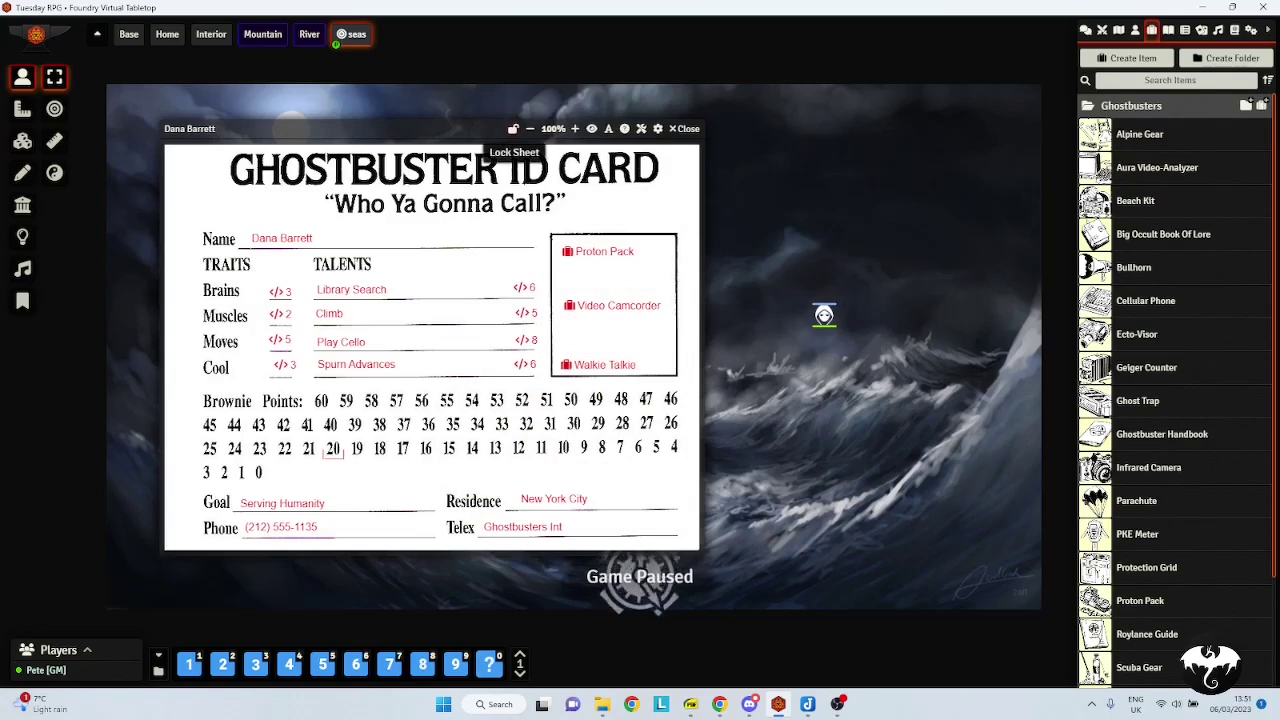
left_click_drag(1000, 306, 587, 334)
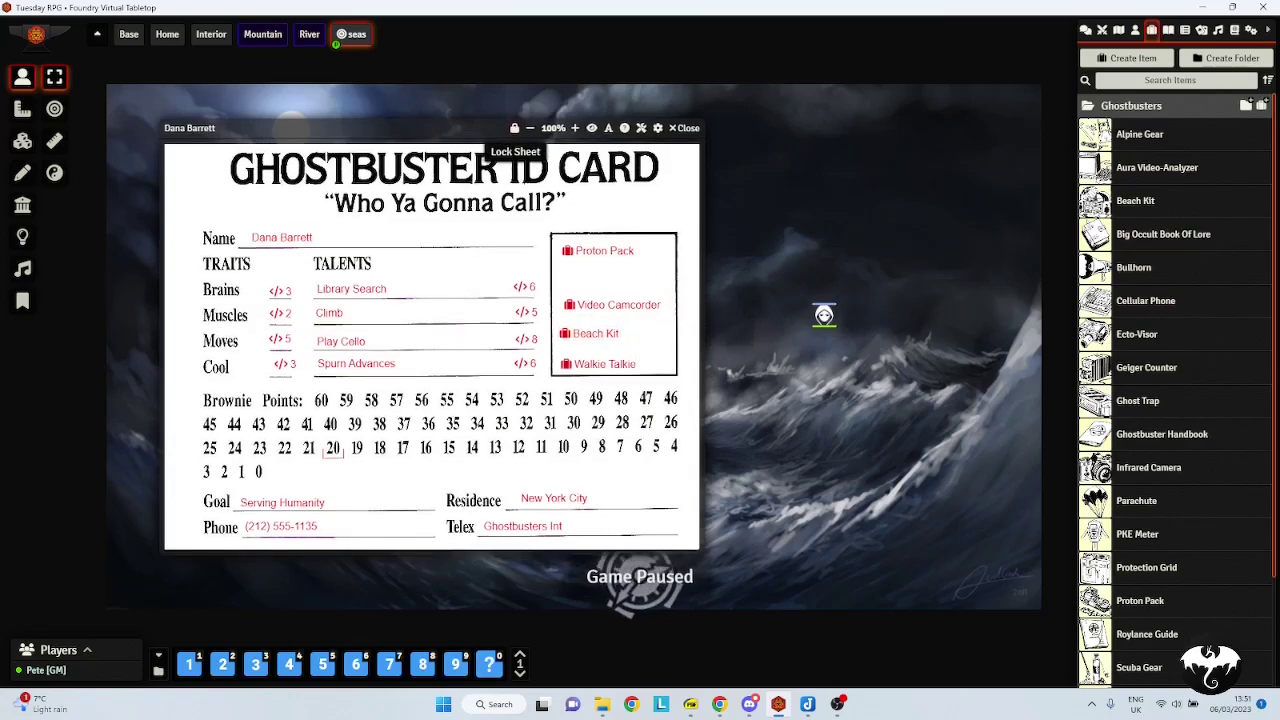
left_click(596, 333)
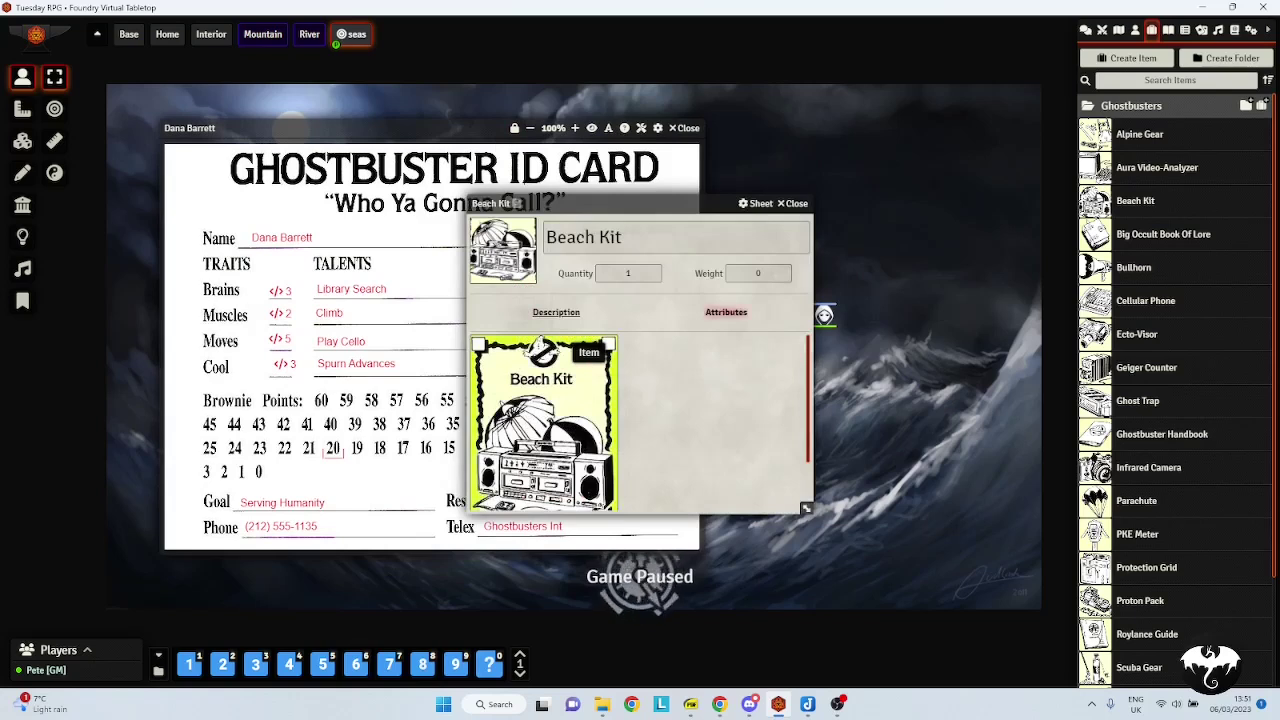
scroll(640, 420, "down", 2)
left_click(792, 203)
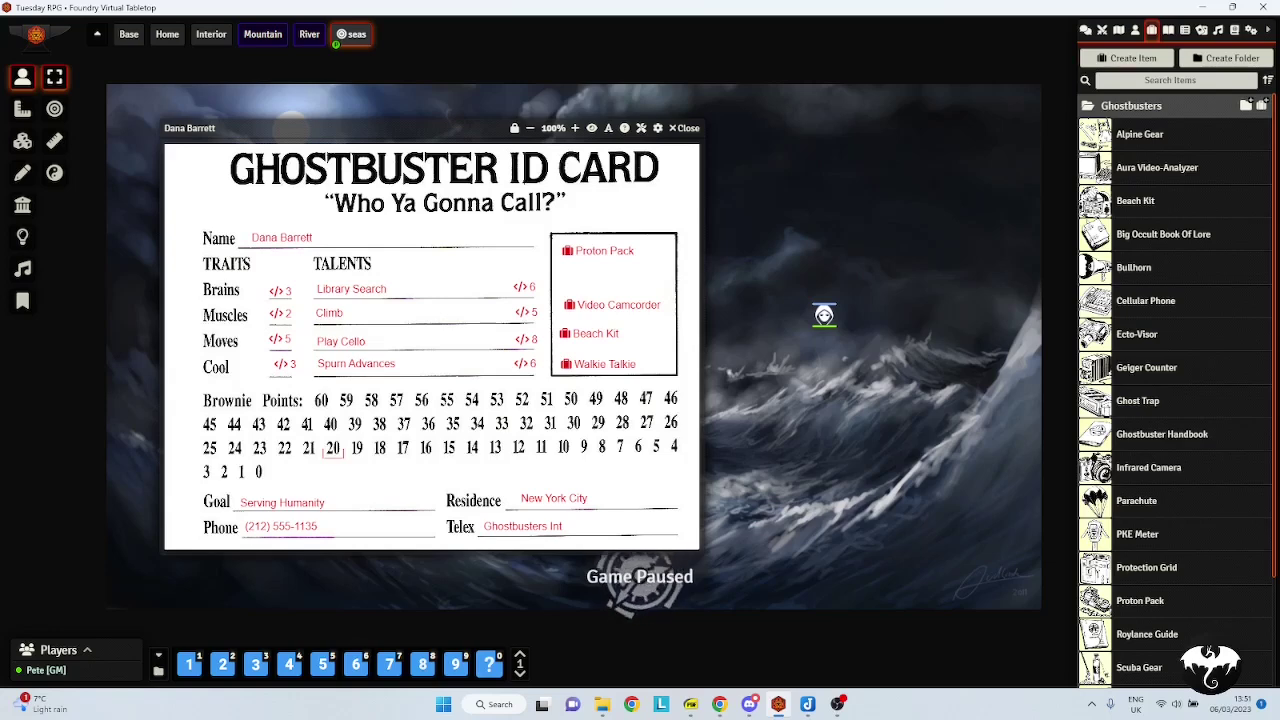
Display the actors directory, view the Troika Character's sheet, and close it
left_click(1135, 30)
double_click(824, 314)
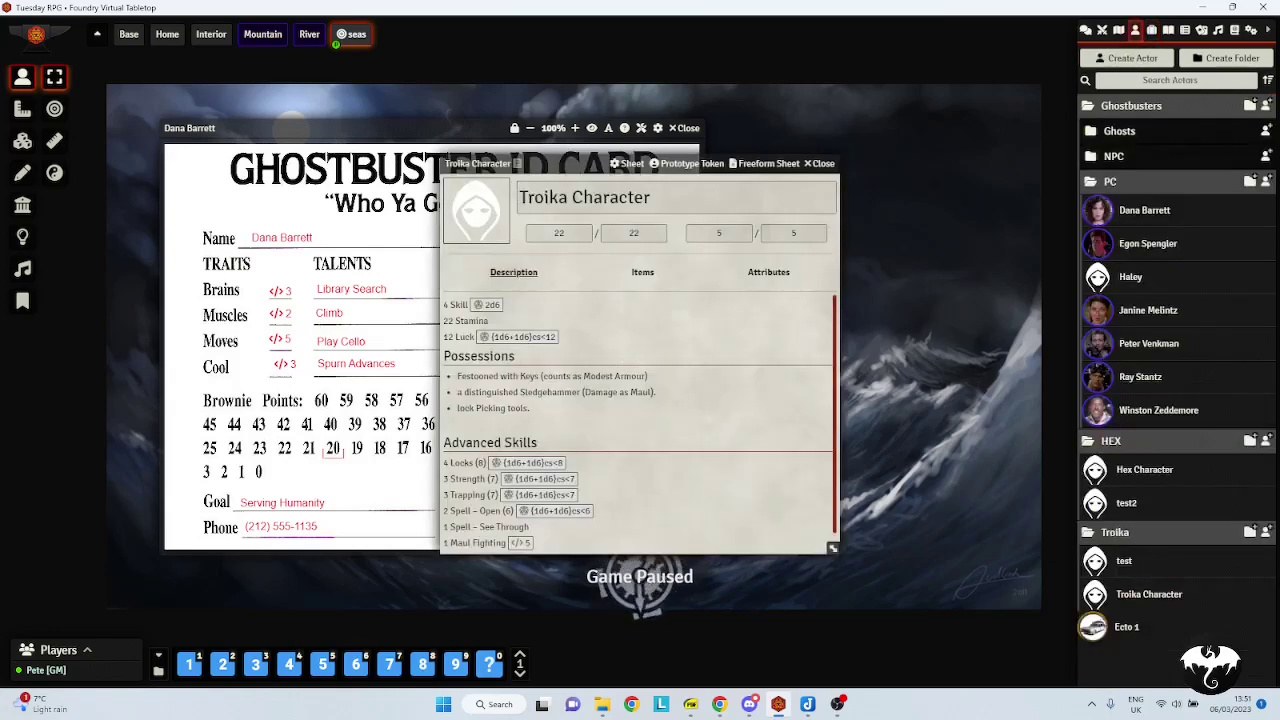
left_click(819, 163)
Look through the Hex Character's PDF character sheet and close it
left_click(1144, 469)
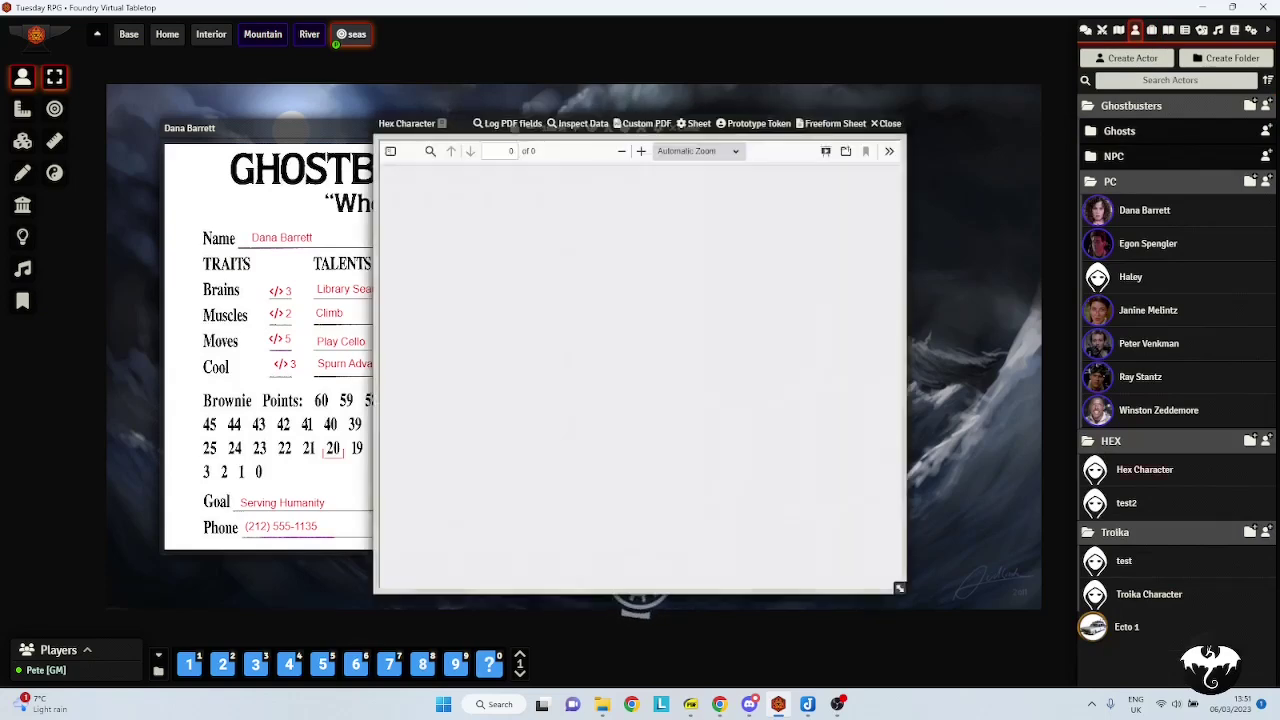
scroll(539, 421, "down", 4)
scroll(539, 421, "up", 4)
scroll(539, 421, "down", 4)
scroll(539, 421, "up", 4)
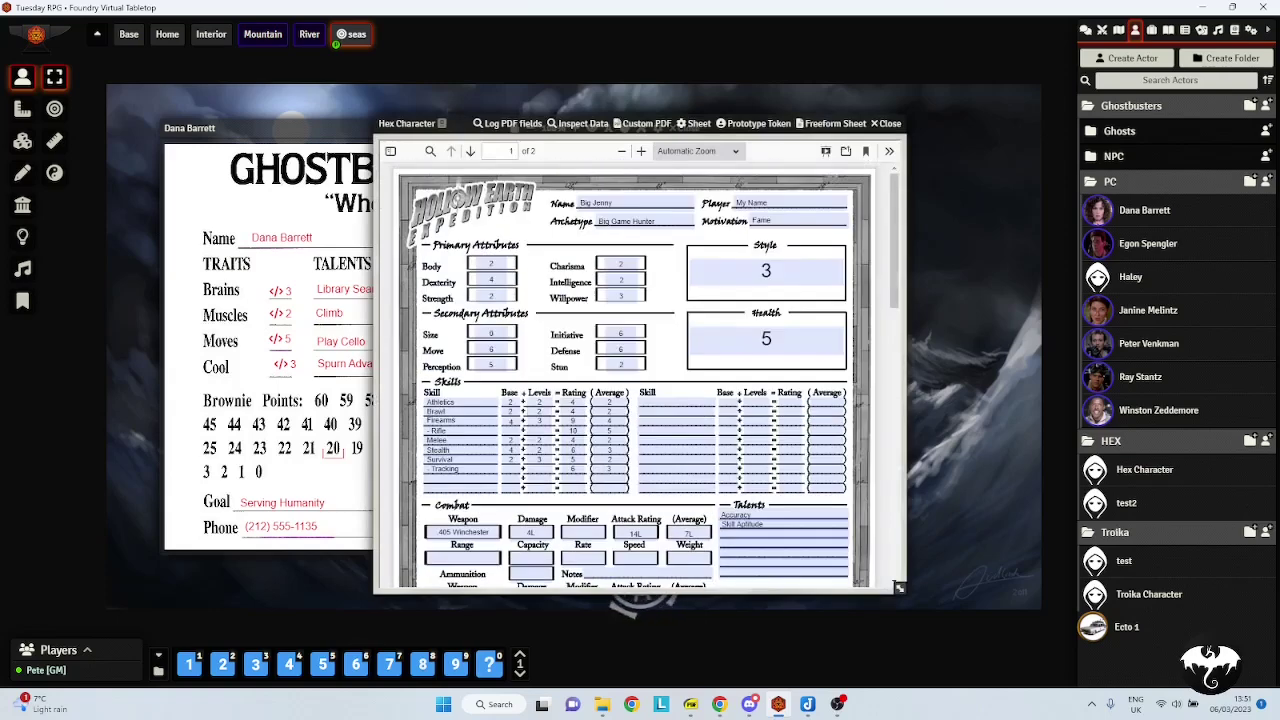
key("Escape")
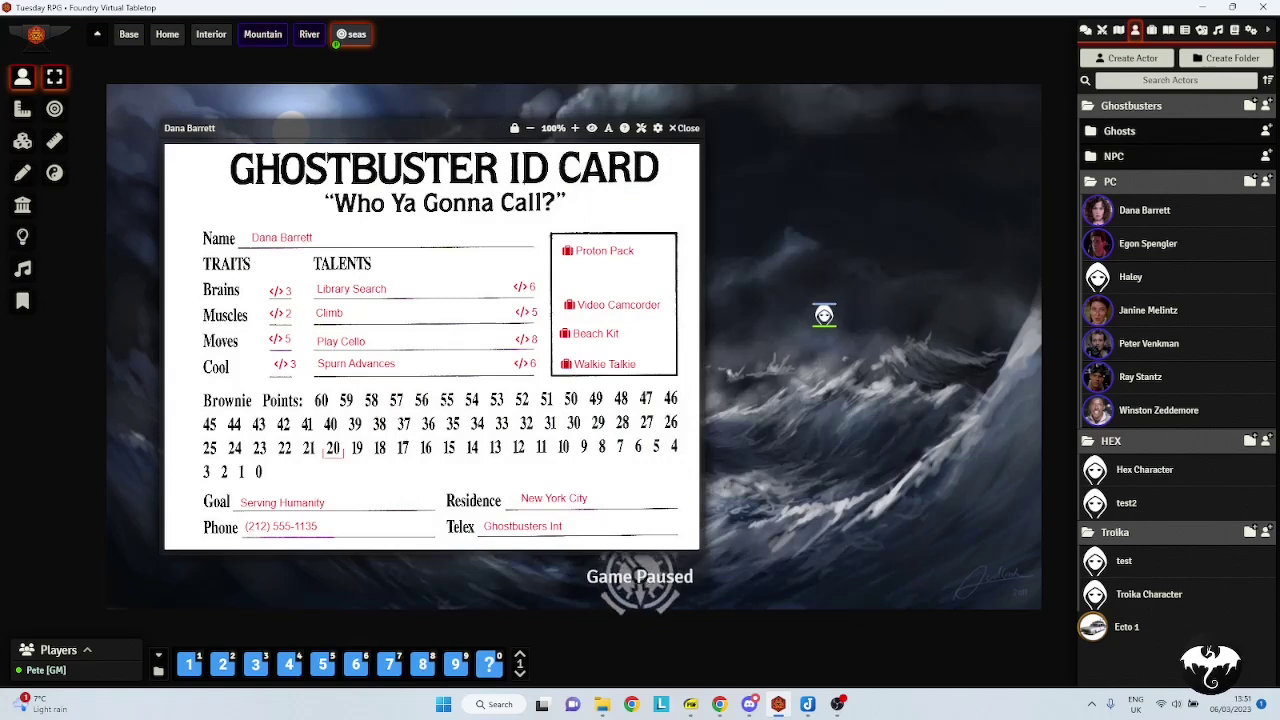
Display the game settings options and close Dana Barrett's freeform sheet to reveal the scene
left_click(1250, 30)
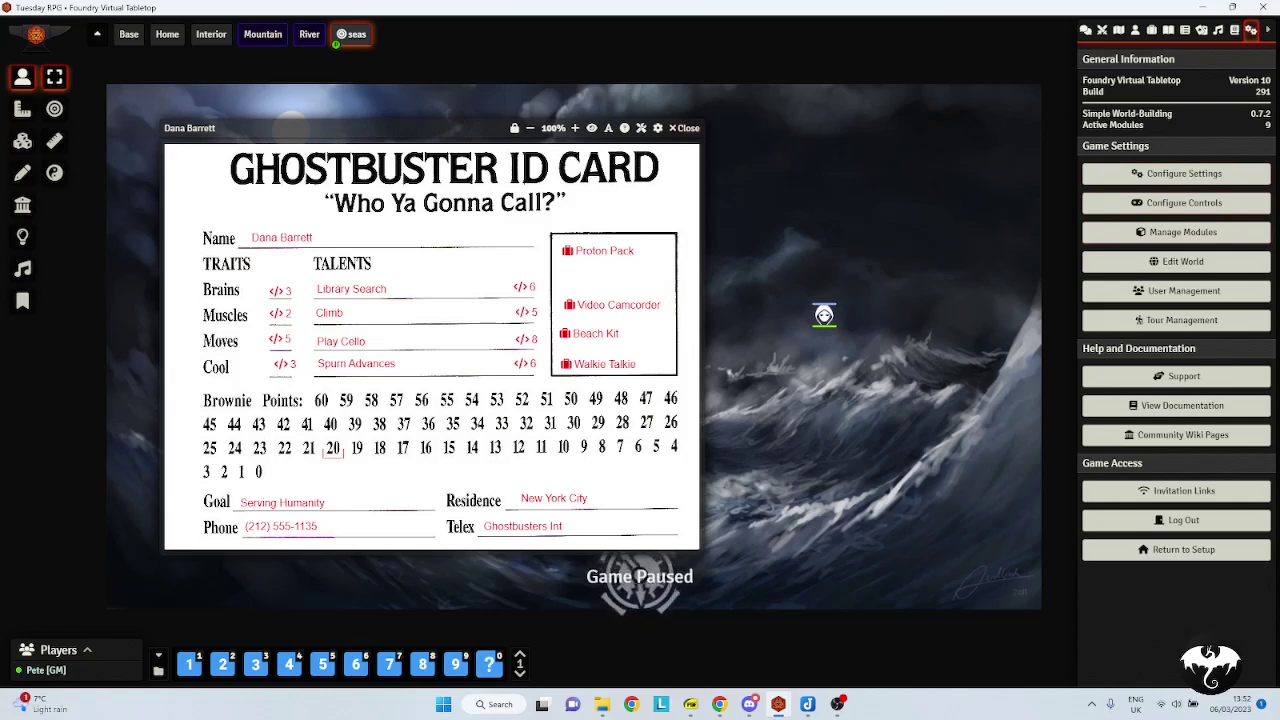
key("Escape")
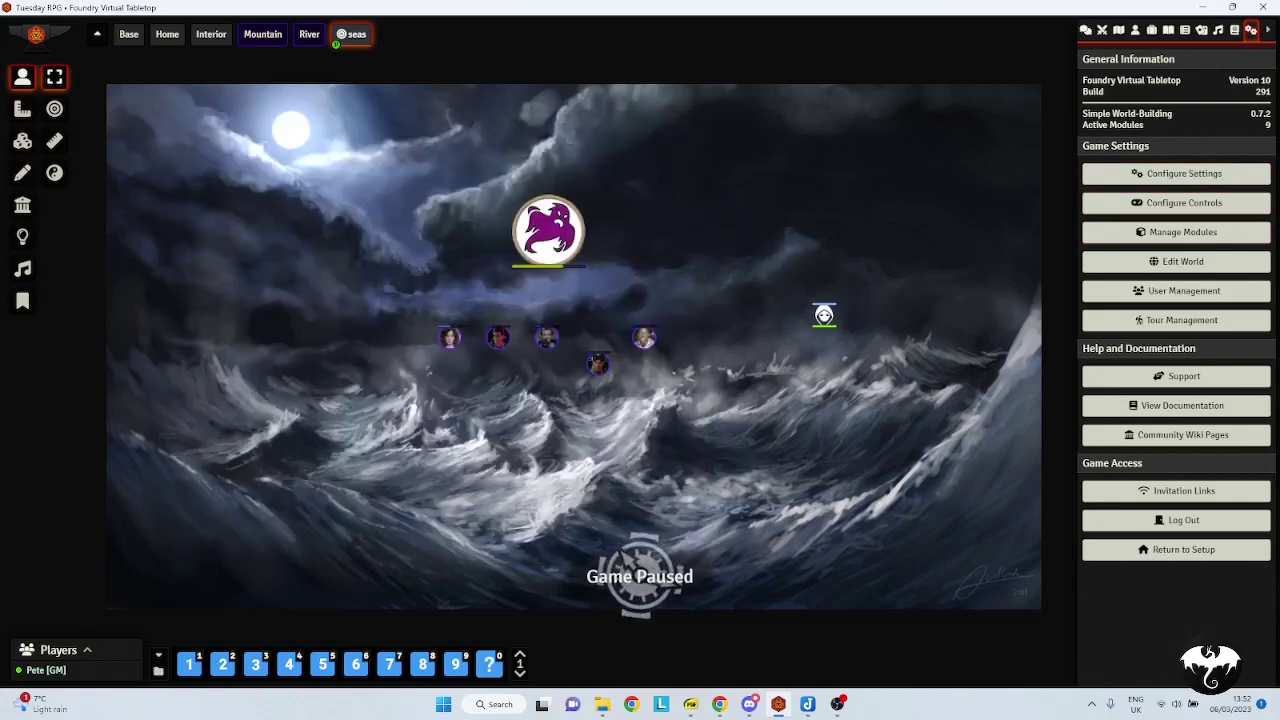